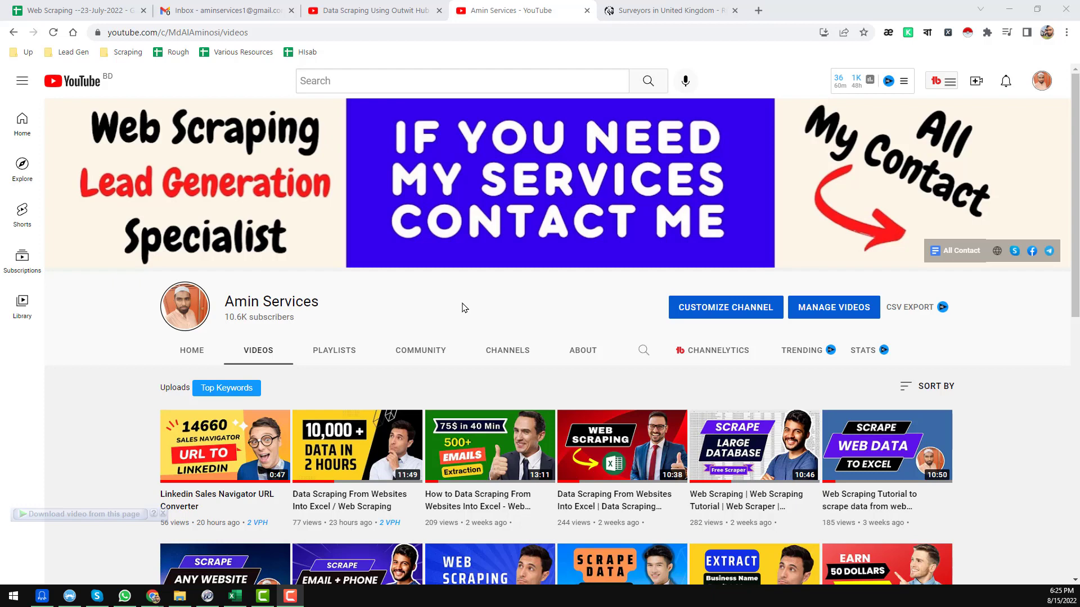
- Bring up the RICS Surveyors in United Kingdom search results and look over the firm listings
{"action": "left_click", "coordinate": [374, 10]}
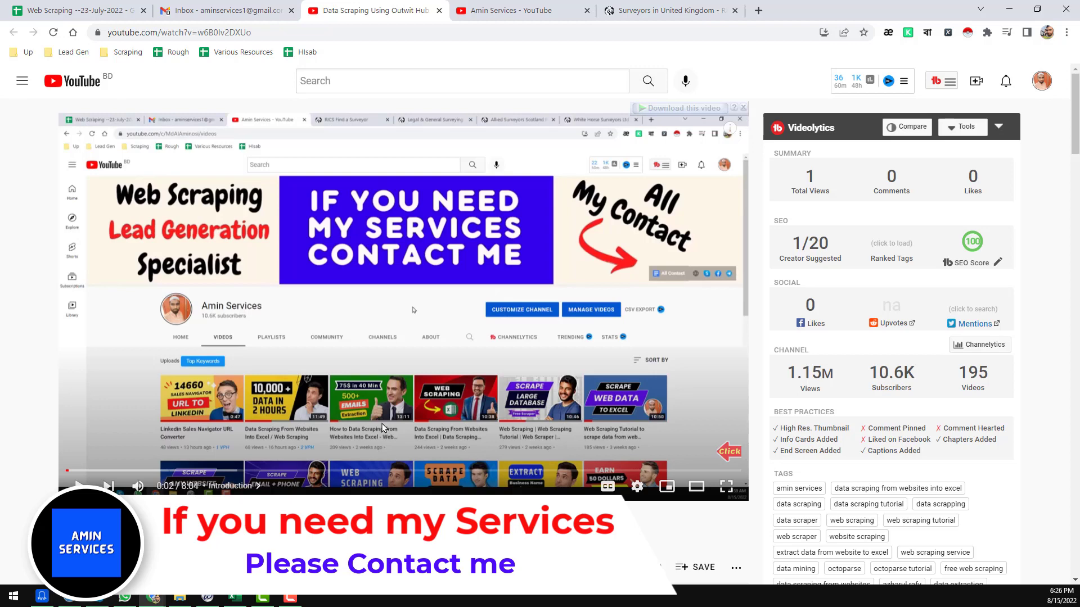
{"action": "left_click", "coordinate": [529, 10]}
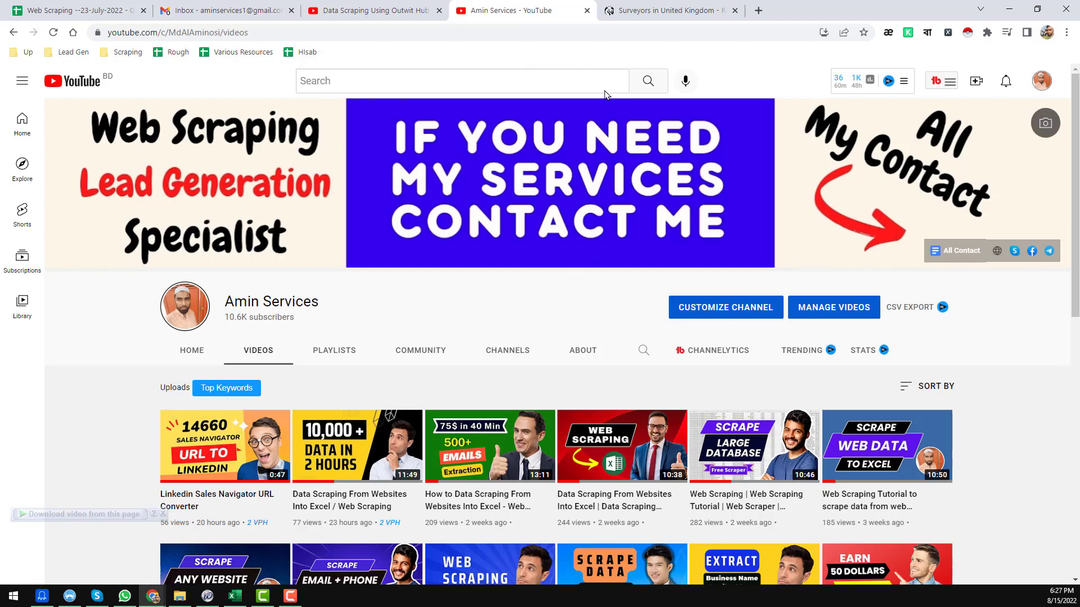
{"action": "left_click", "coordinate": [637, 16]}
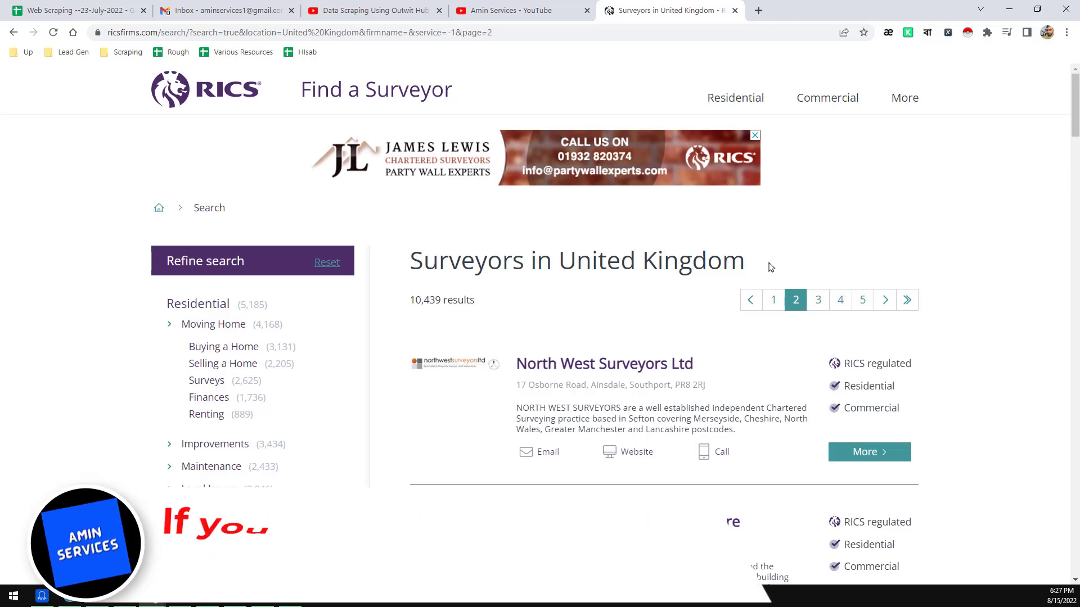
{"action": "scroll", "coordinate": [770, 267], "scroll_direction": "down", "scroll_amount": 2}
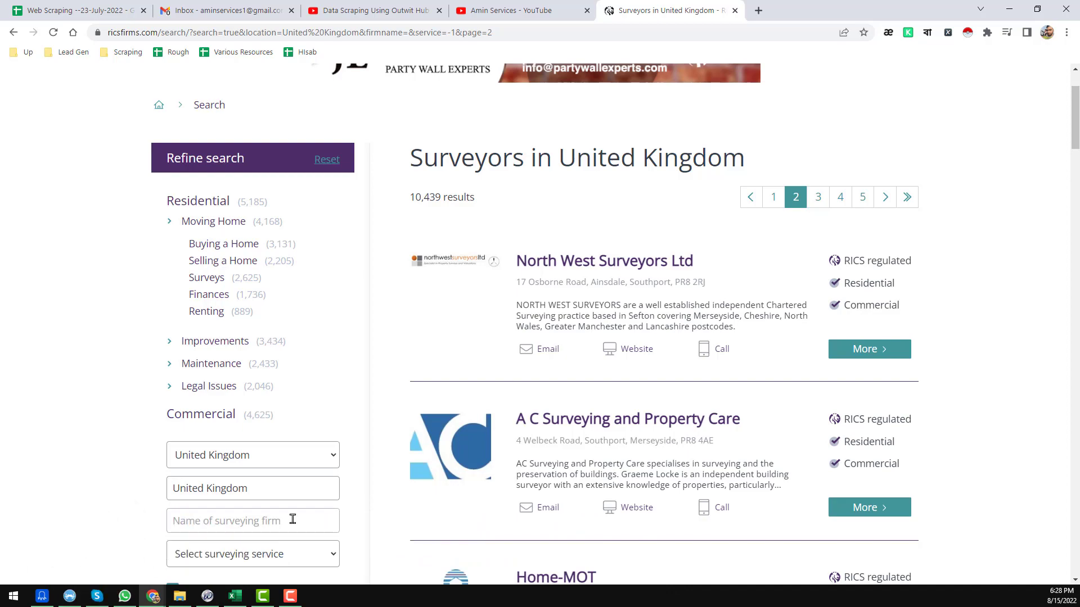
- Switch to the outwit-1 workbook in Excel and review the Source Url, Link, Name and Address columns down to the last row
{"action": "left_click", "coordinate": [239, 596]}
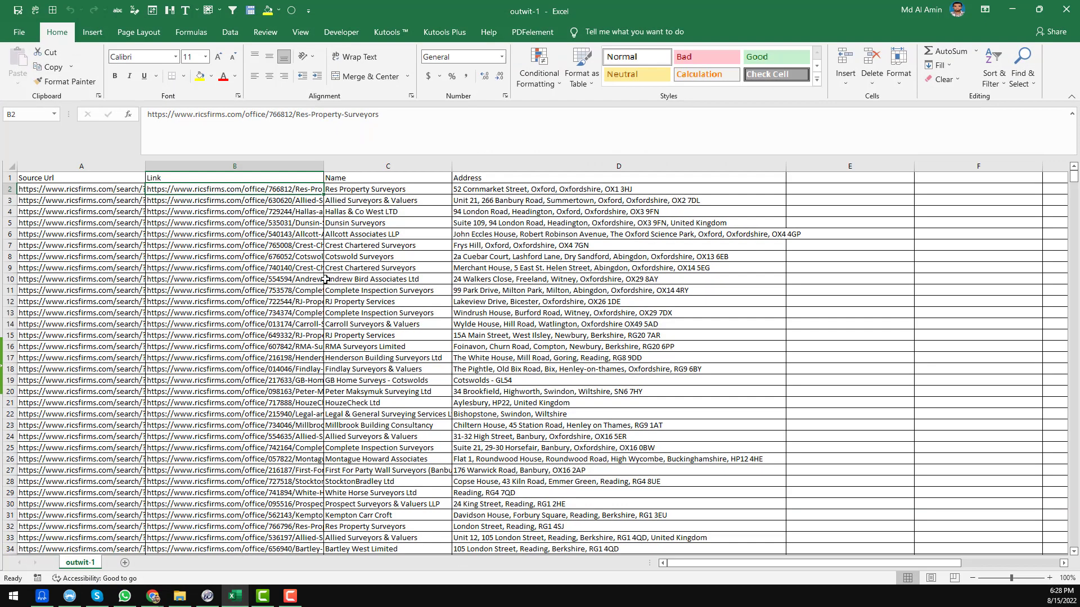
{"action": "left_click", "coordinate": [285, 209]}
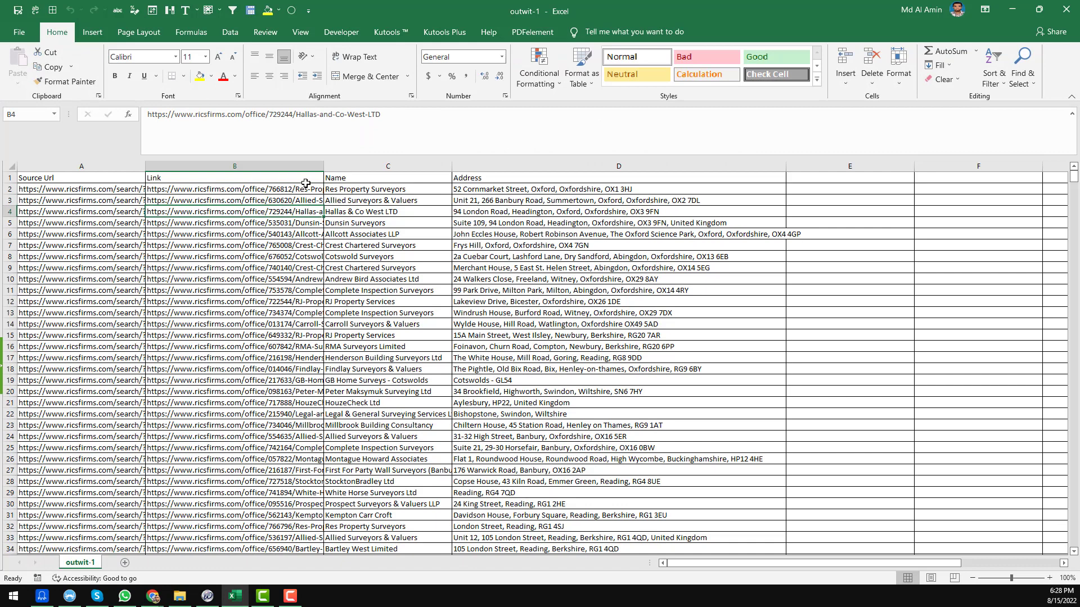
{"action": "left_click", "coordinate": [118, 191]}
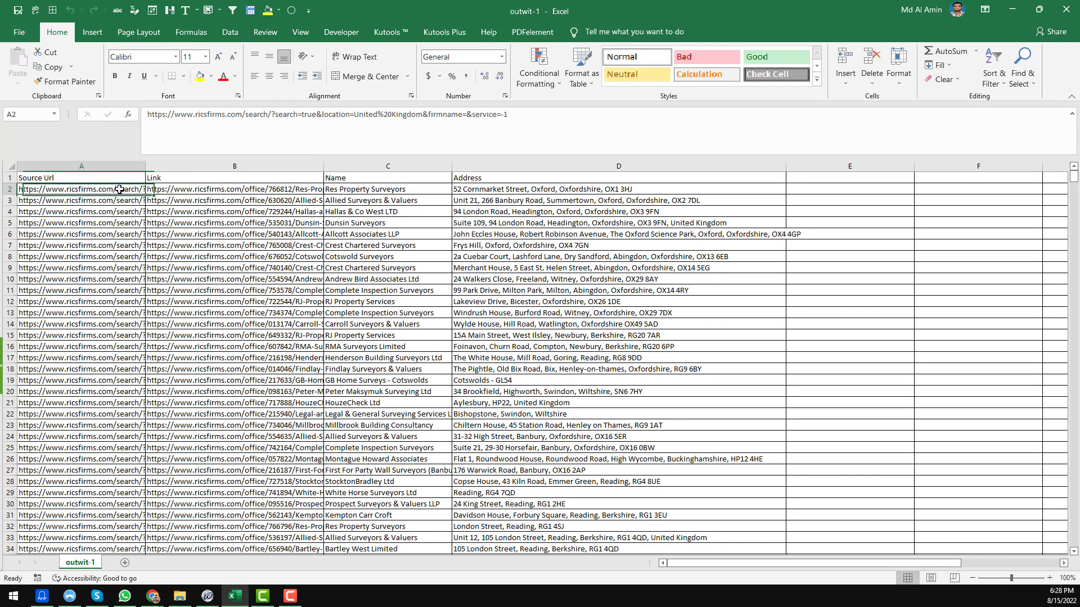
{"action": "left_click", "coordinate": [212, 191]}
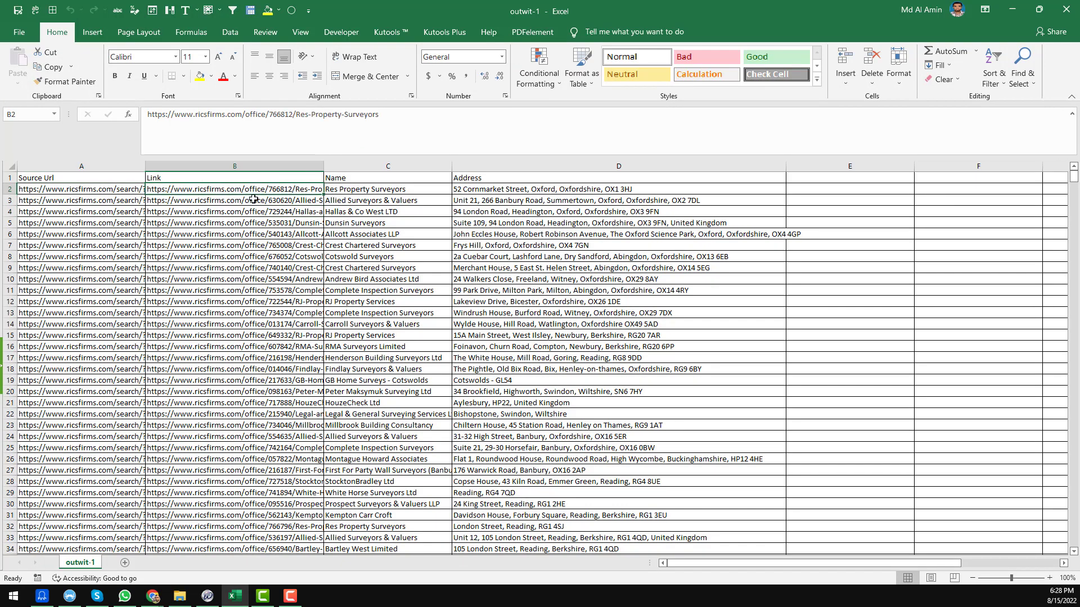
{"action": "left_click", "coordinate": [394, 191]}
{"action": "left_click", "coordinate": [479, 190]}
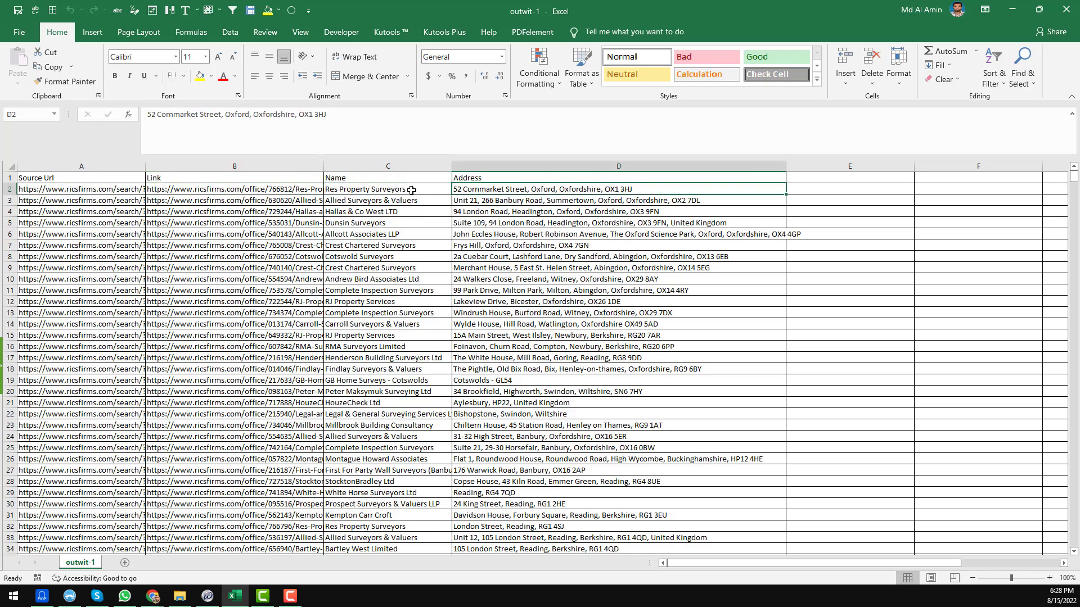
{"action": "left_click", "coordinate": [301, 191]}
{"action": "key", "text": "ctrl+Down"}
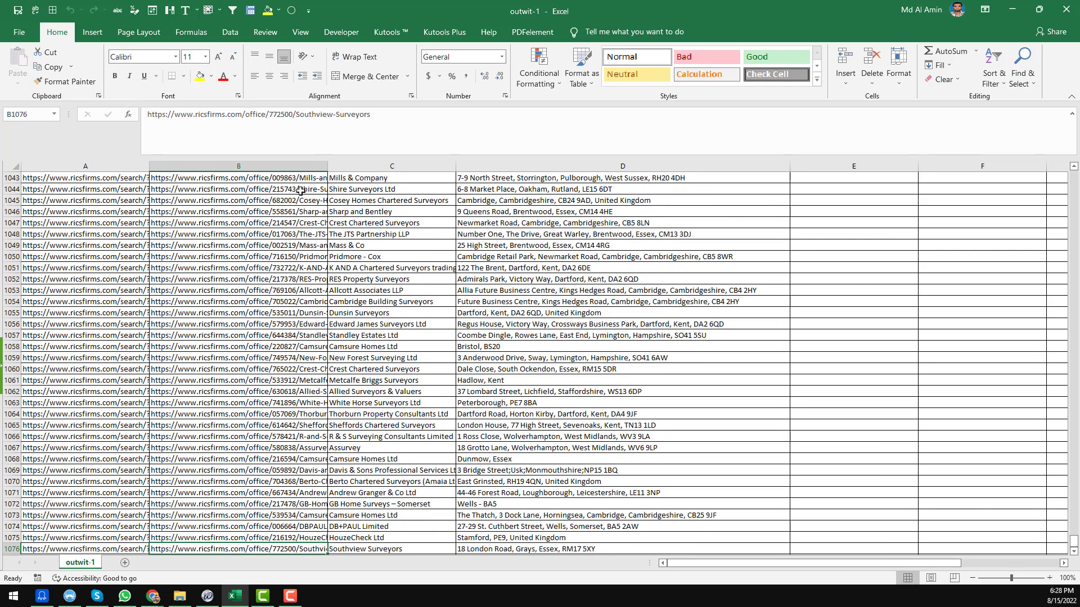
{"action": "key", "text": "ctrl+Home"}
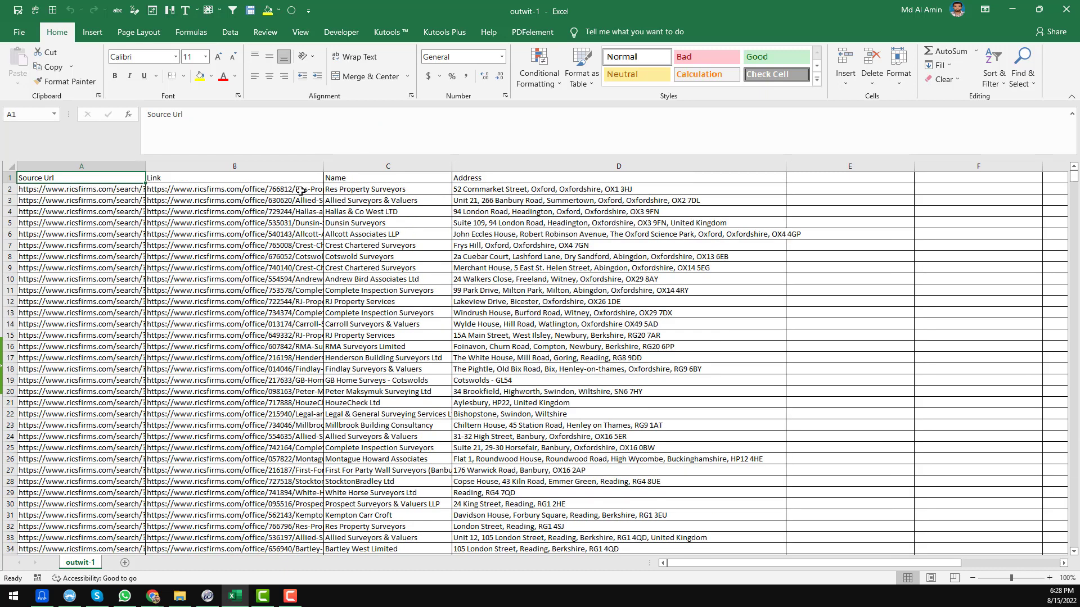
{"action": "left_click", "coordinate": [230, 191]}
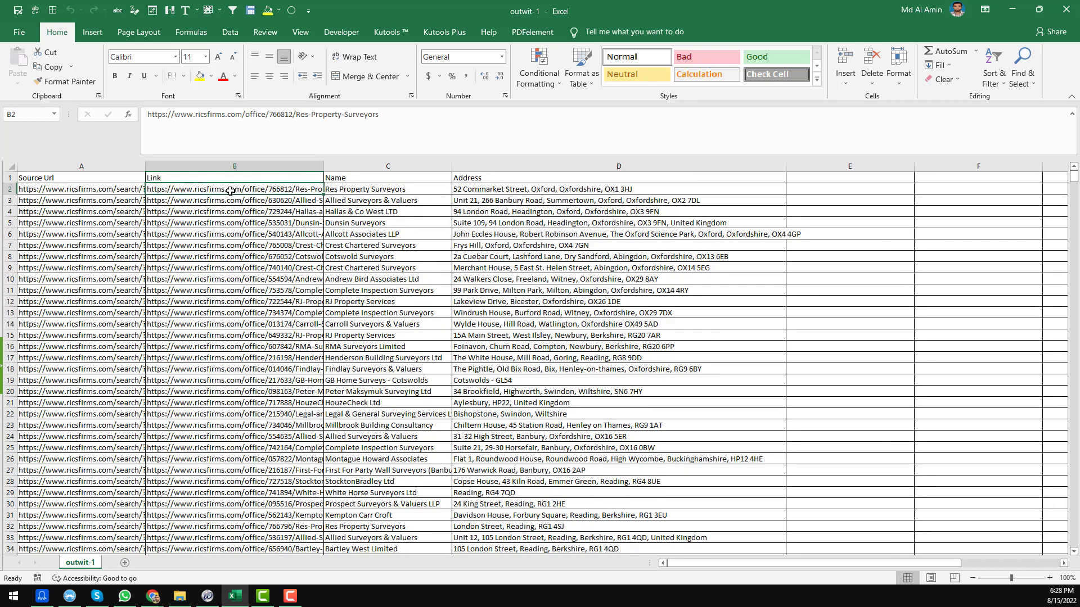
{"action": "left_click", "coordinate": [1011, 10]}
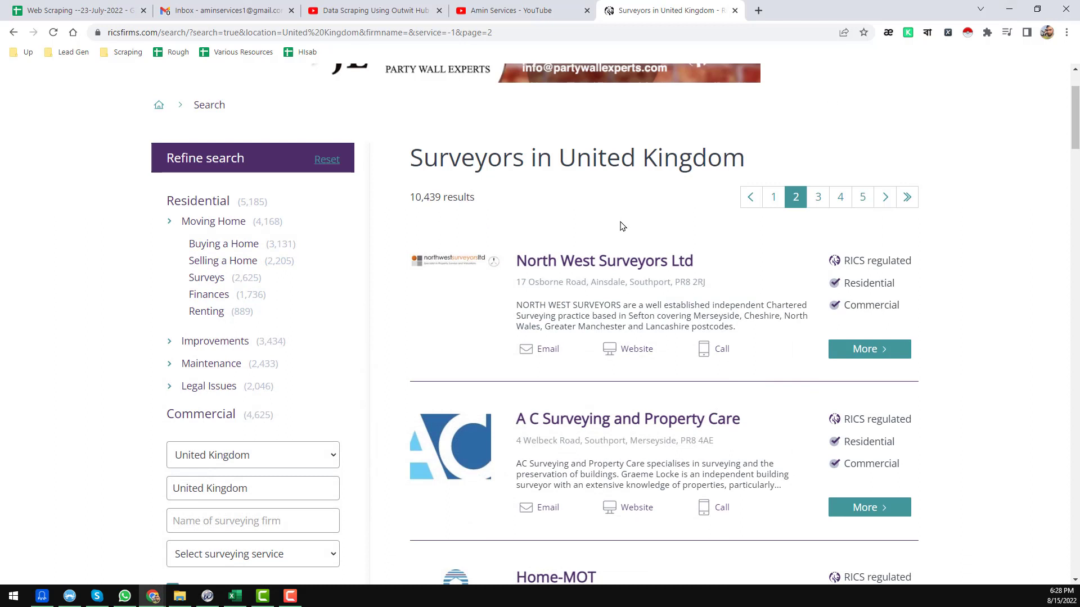
- Open the North West Surveyors Ltd listing from the search results in a new browser tab and switch to it
{"action": "right_click", "coordinate": [563, 265]}
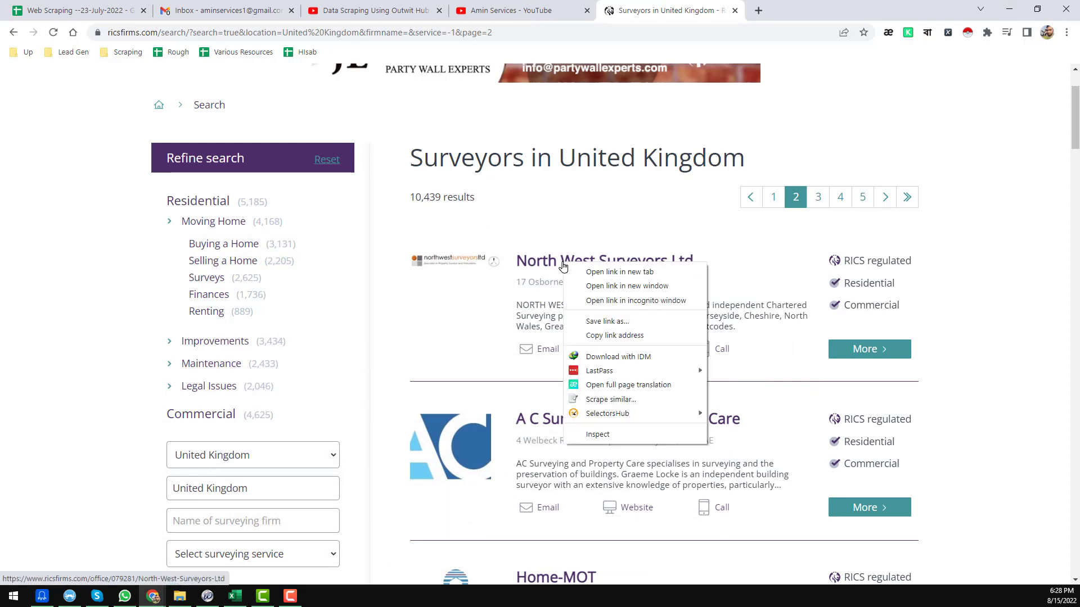
{"action": "left_click", "coordinate": [600, 273]}
{"action": "left_click", "coordinate": [801, 11]}
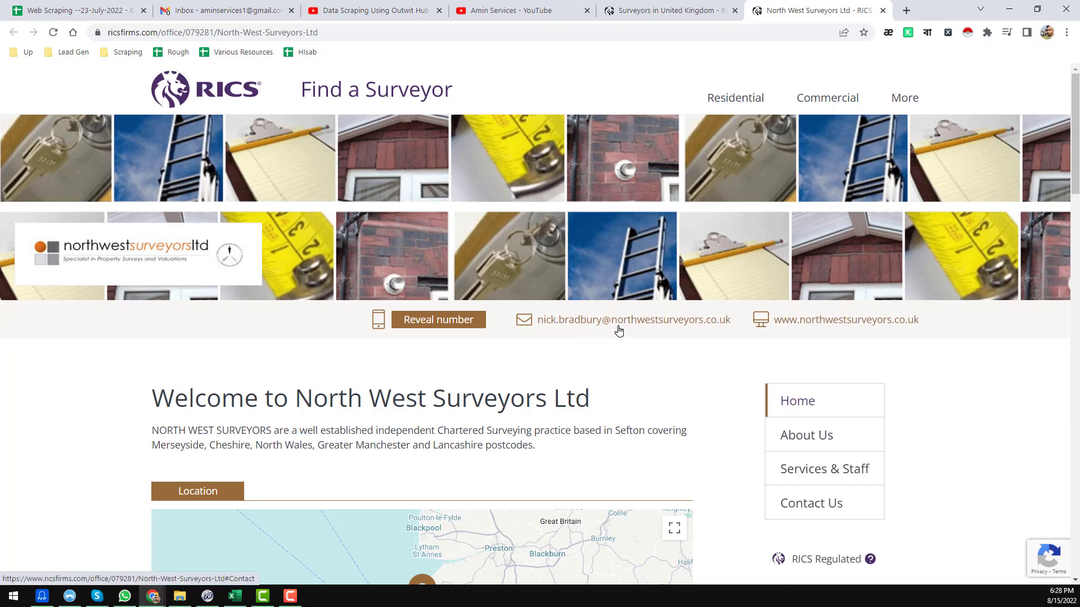
- Reveal the firm's phone number and examine the phone, email and website details on its page
{"action": "left_click", "coordinate": [459, 326]}
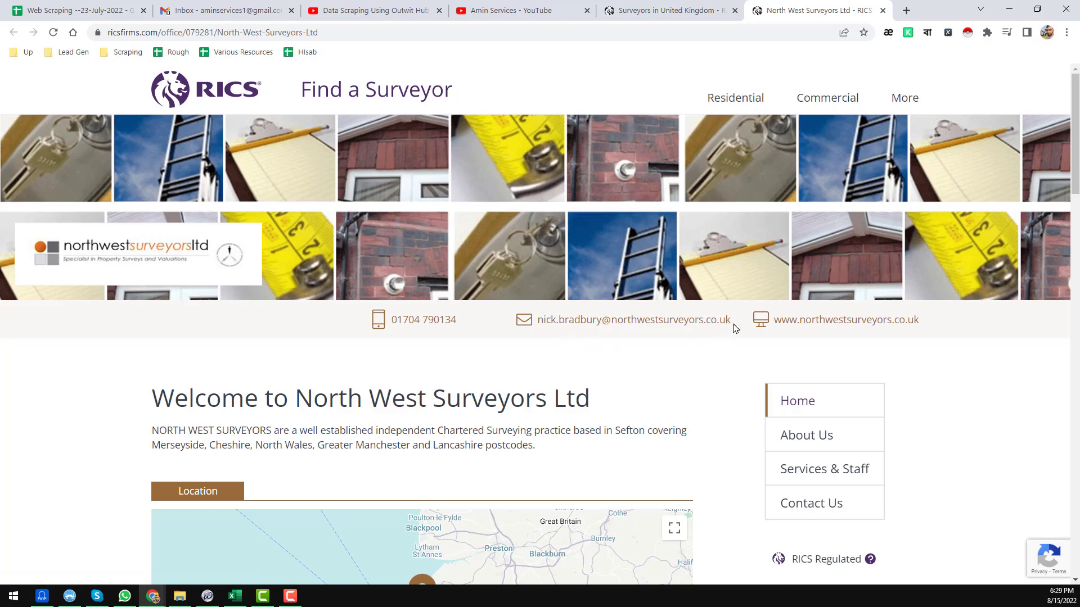
{"action": "left_click_drag", "start_coordinate": [734, 325], "coordinate": [534, 323]}
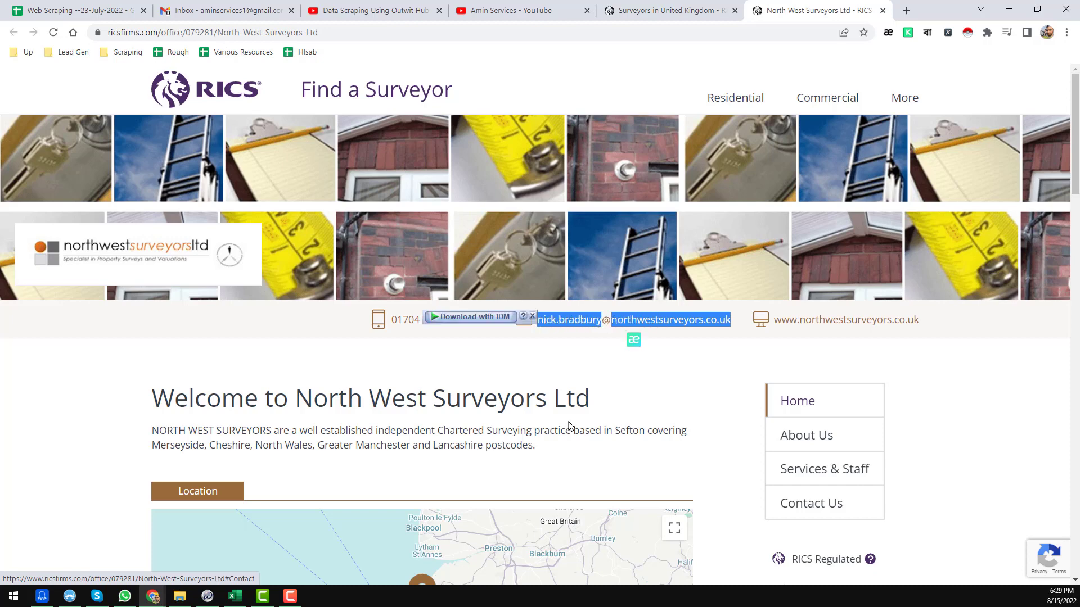
{"action": "left_click", "coordinate": [531, 317]}
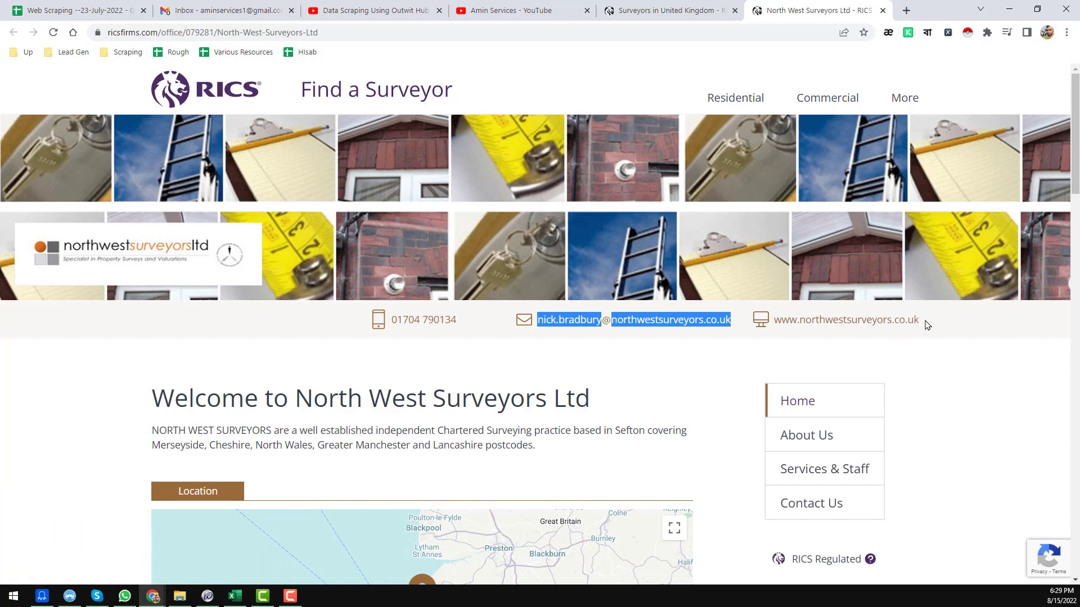
- Copy the North West Surveyors Ltd page address from the browser and load it in OutWit Hub
{"action": "left_click", "coordinate": [647, 360]}
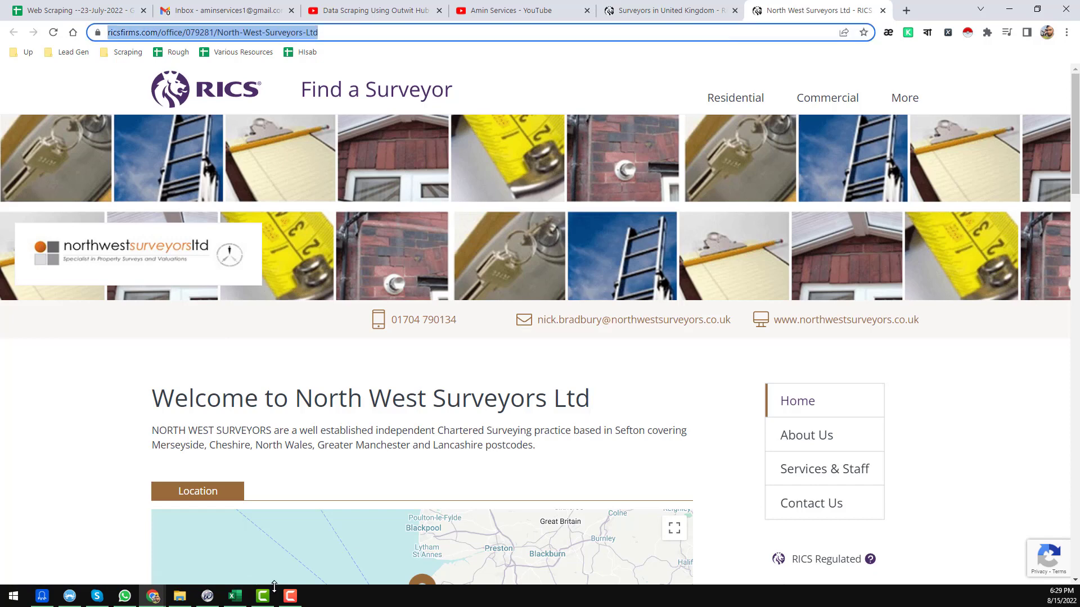
{"action": "left_click", "coordinate": [206, 599]}
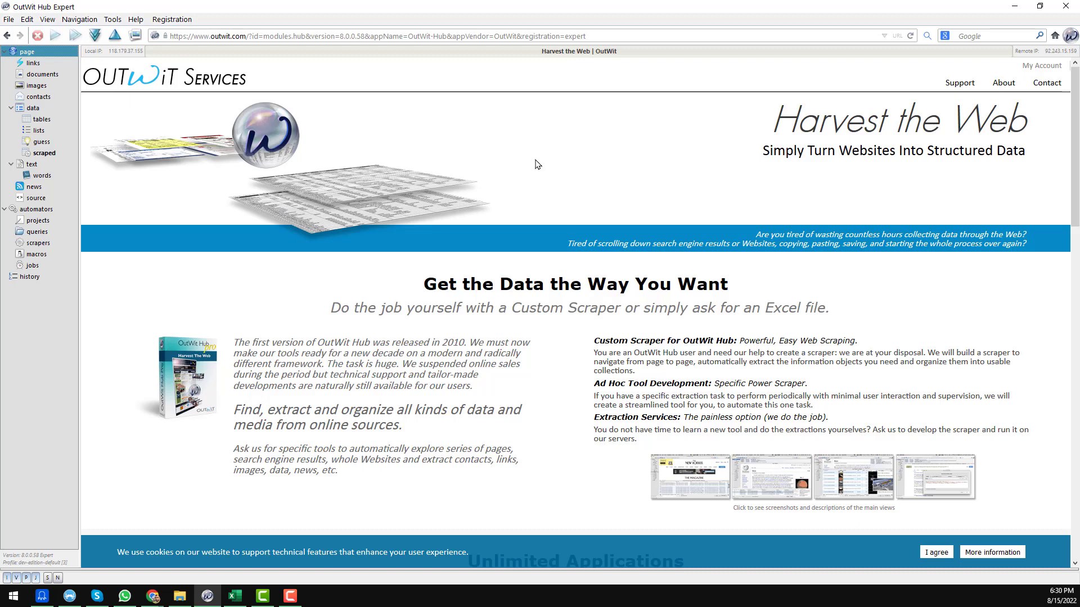
{"action": "left_click", "coordinate": [635, 37]}
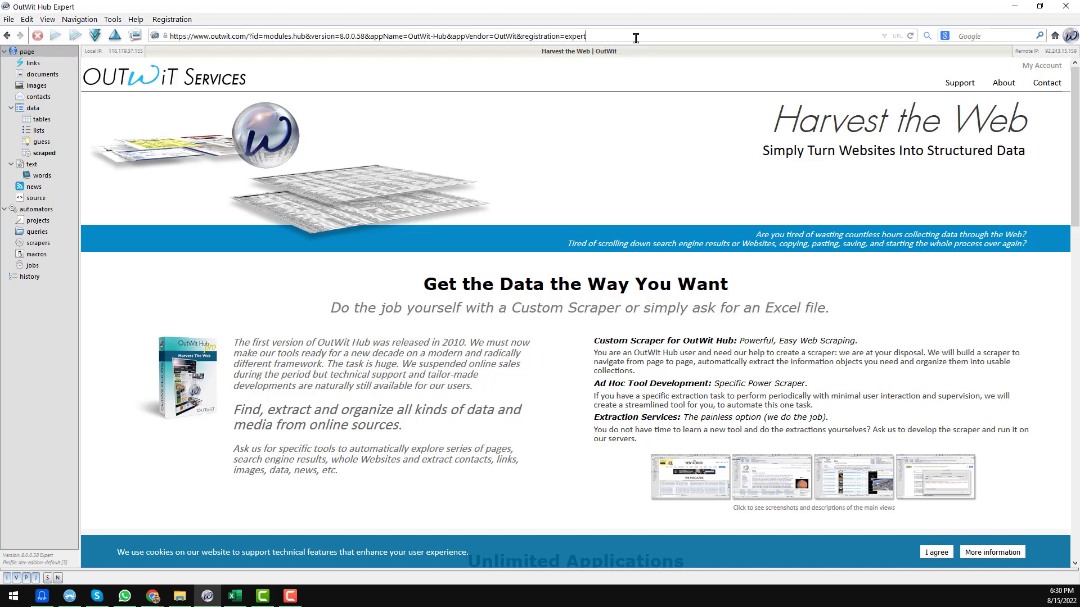
{"action": "key", "text": "ctrl+a"}
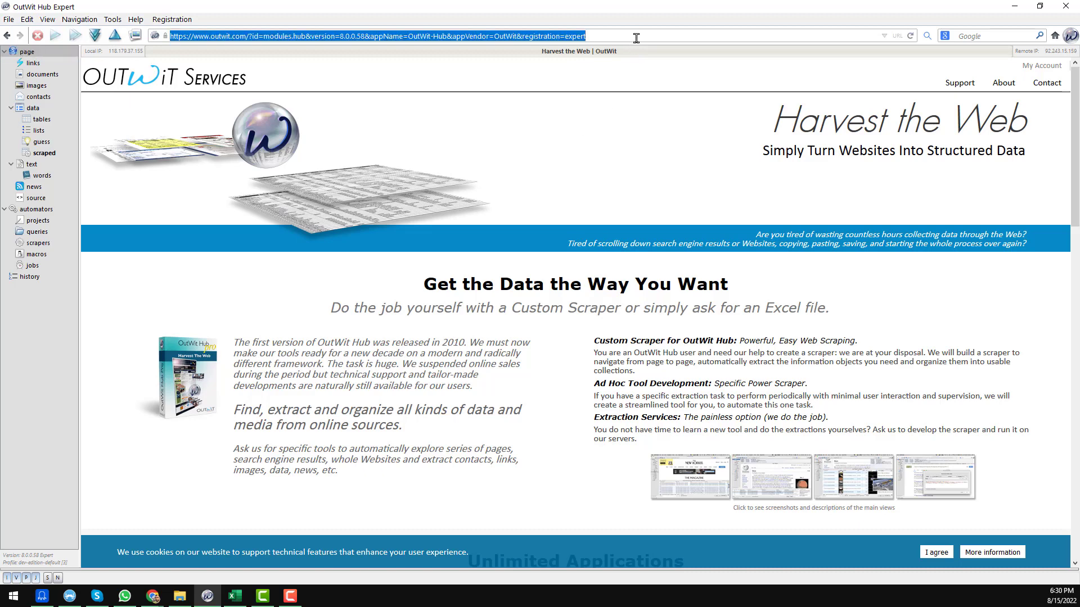
{"action": "type", "text": "https://www.ricsfirms.com/office/079281/North-West-Surveyors-Ltd"}
{"action": "key", "text": "Return"}
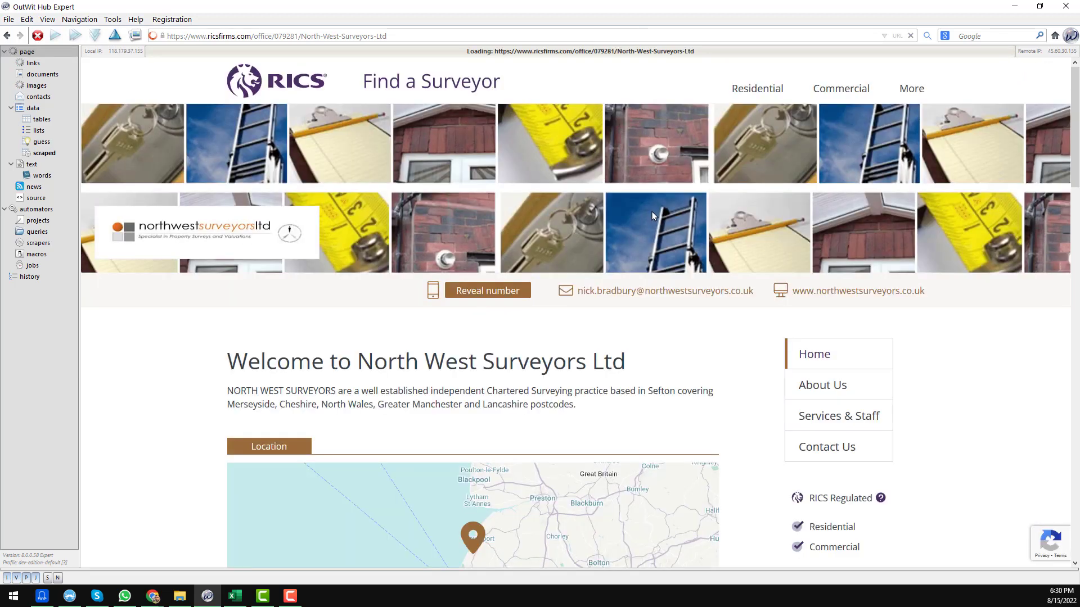
- Open the existing ricsfirms.com Scraper 001 from OutWit Hub's scrapers list for editing
{"action": "scroll", "coordinate": [639, 388], "scroll_direction": "down", "scroll_amount": 2}
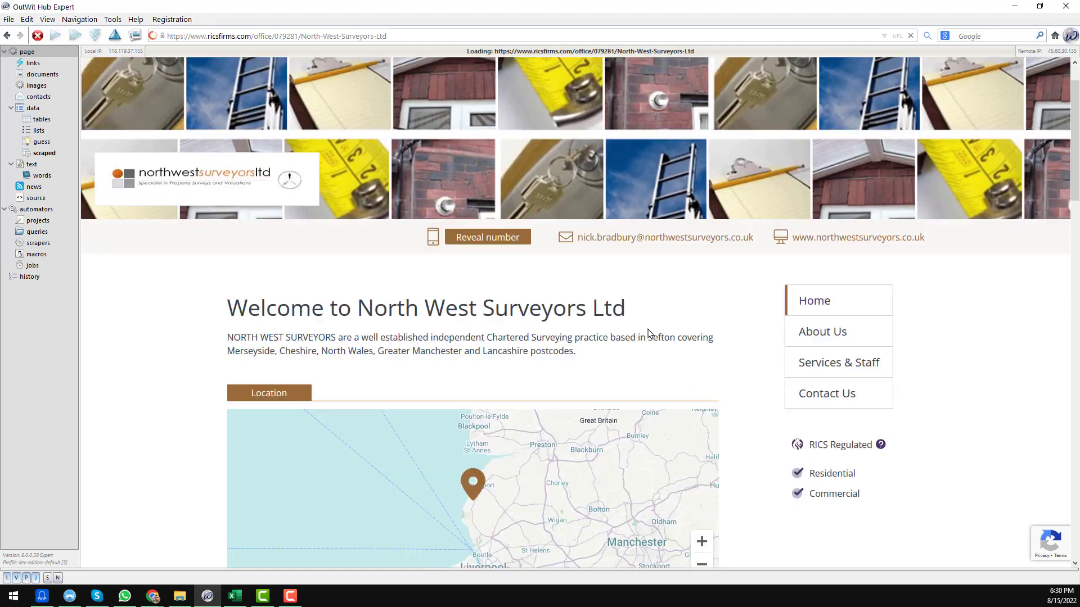
{"action": "scroll", "coordinate": [650, 334], "scroll_direction": "down", "scroll_amount": 1}
{"action": "scroll", "coordinate": [731, 213], "scroll_direction": "down", "scroll_amount": 2}
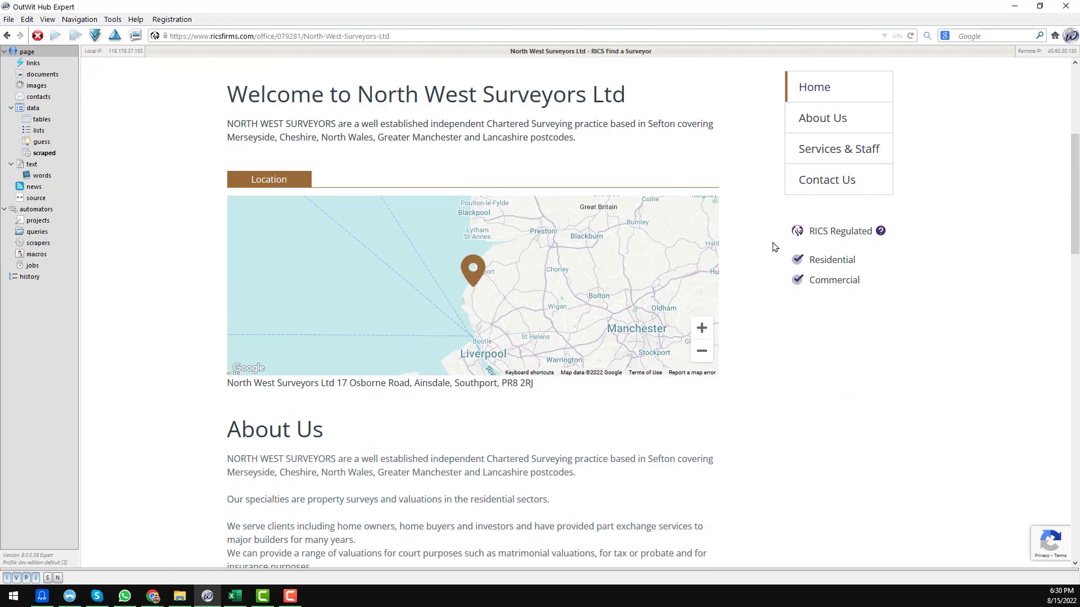
{"action": "scroll", "coordinate": [809, 282], "scroll_direction": "up", "scroll_amount": 3}
{"action": "scroll", "coordinate": [808, 282], "scroll_direction": "up", "scroll_amount": 2}
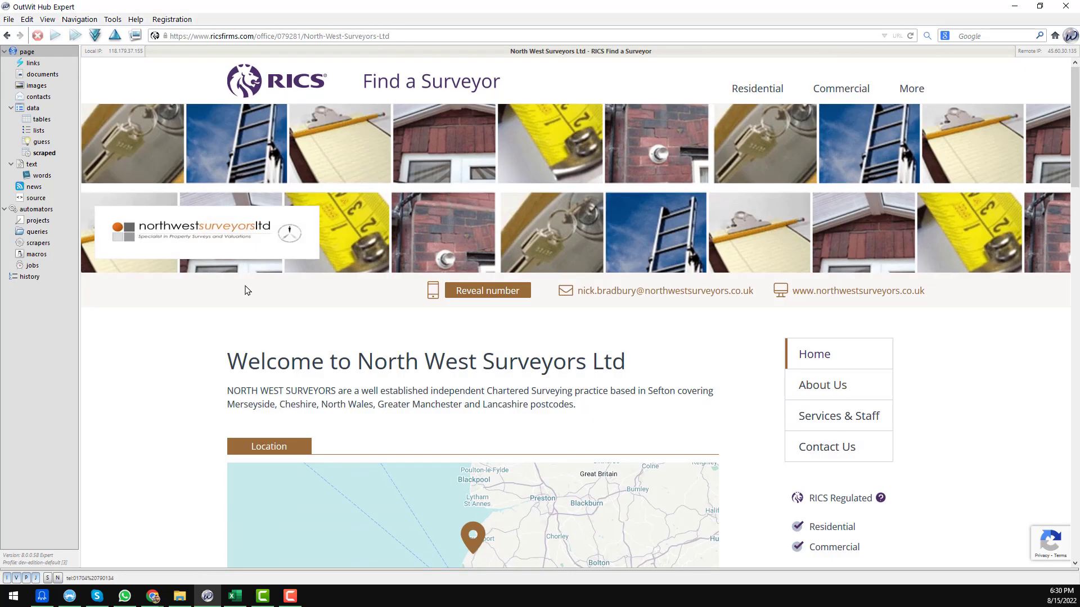
{"action": "left_click", "coordinate": [45, 244]}
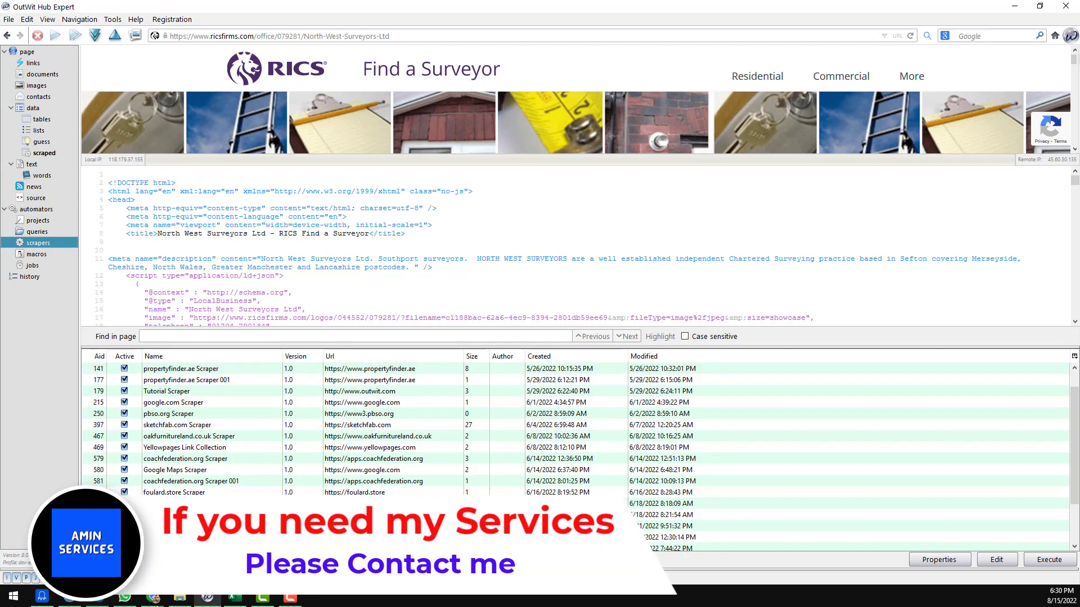
{"action": "key", "text": "ctrl+n"}
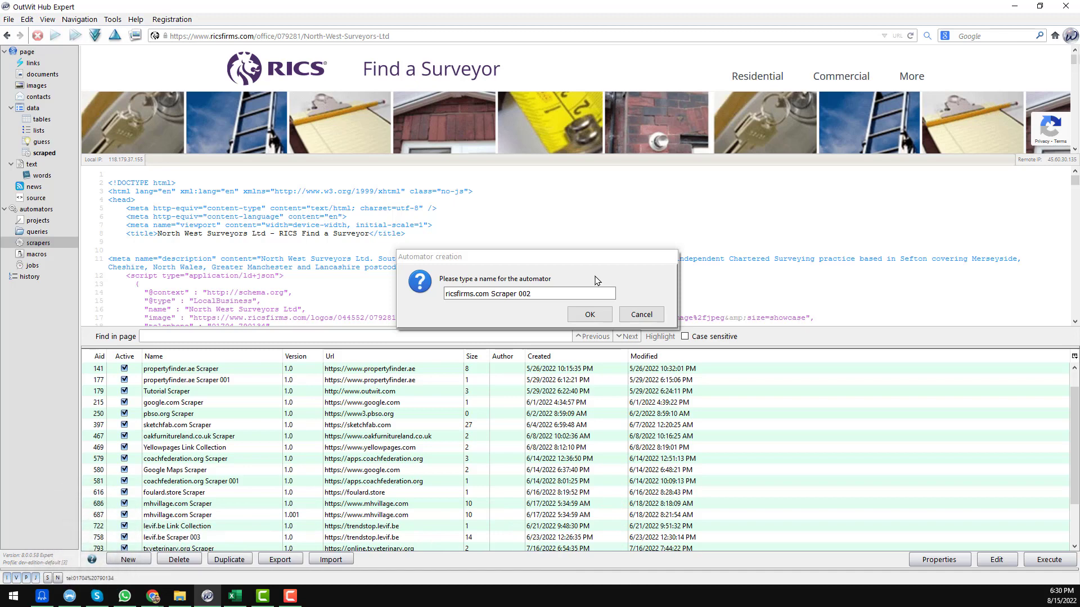
{"action": "left_click", "coordinate": [643, 317]}
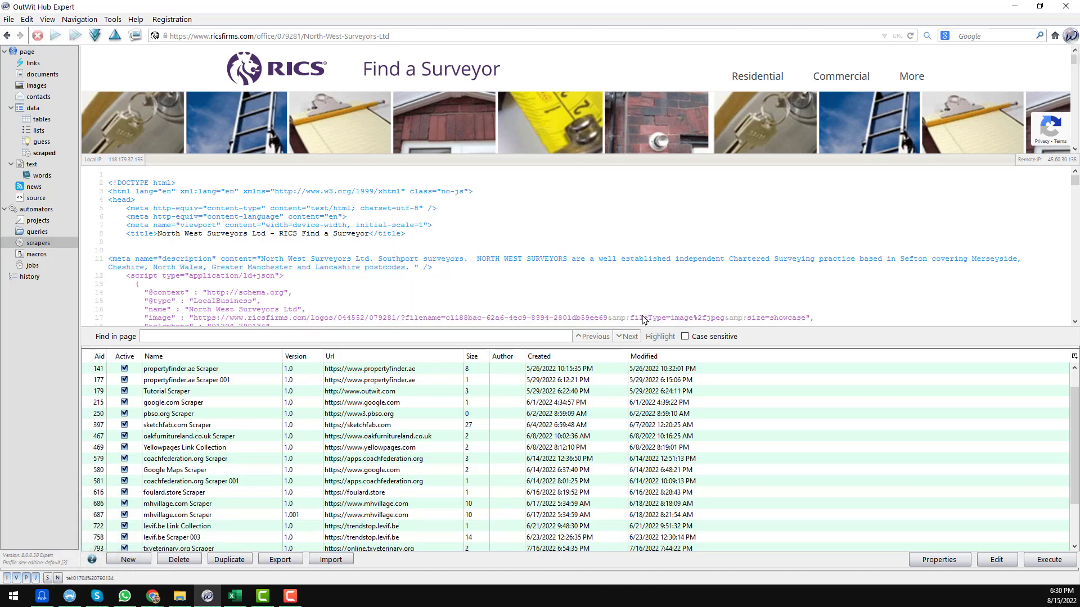
{"action": "scroll", "coordinate": [315, 430], "scroll_direction": "down", "scroll_amount": 2}
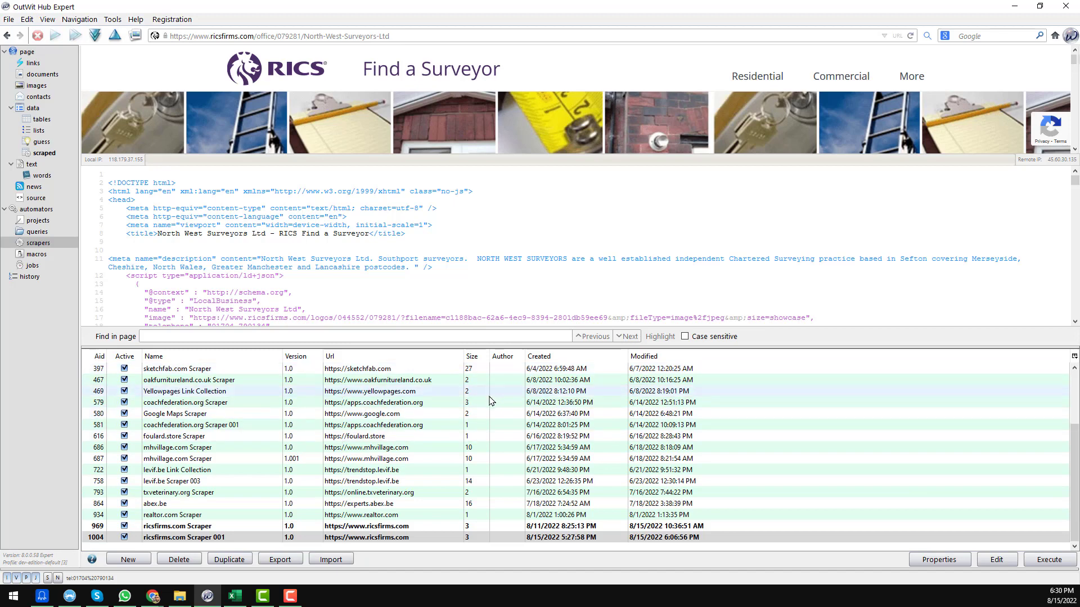
{"action": "double_click", "coordinate": [236, 538]}
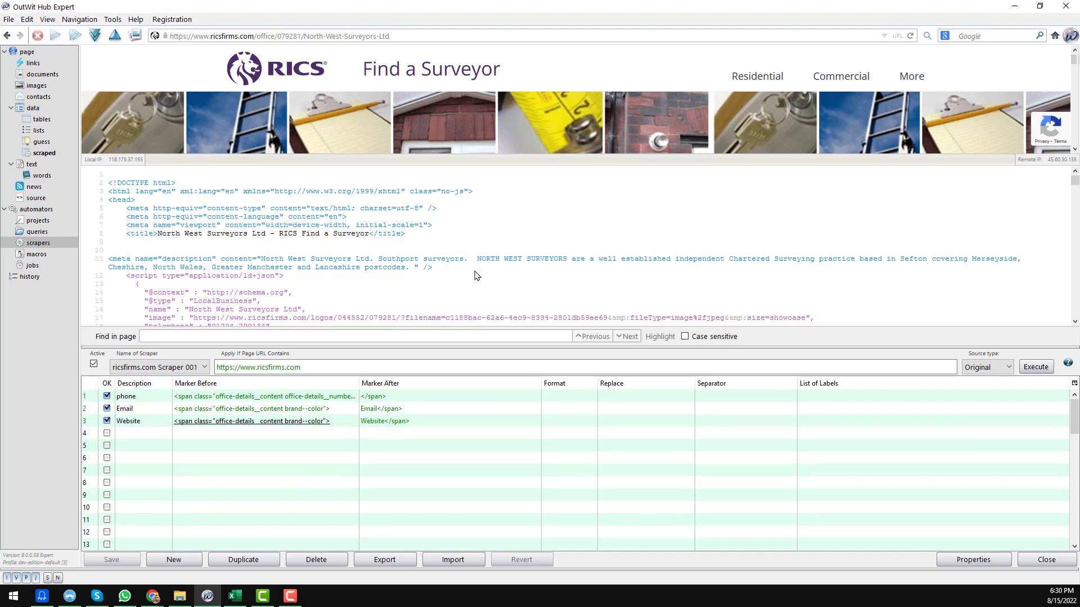
- Enlarge the page preview pane and show the firm's contact bar with phone, email and website
{"action": "left_click_drag", "start_coordinate": [662, 160], "coordinate": [654, 256]}
{"action": "scroll", "coordinate": [649, 198], "scroll_direction": "down", "scroll_amount": 5}
{"action": "scroll", "coordinate": [651, 199], "scroll_direction": "up", "scroll_amount": 1}
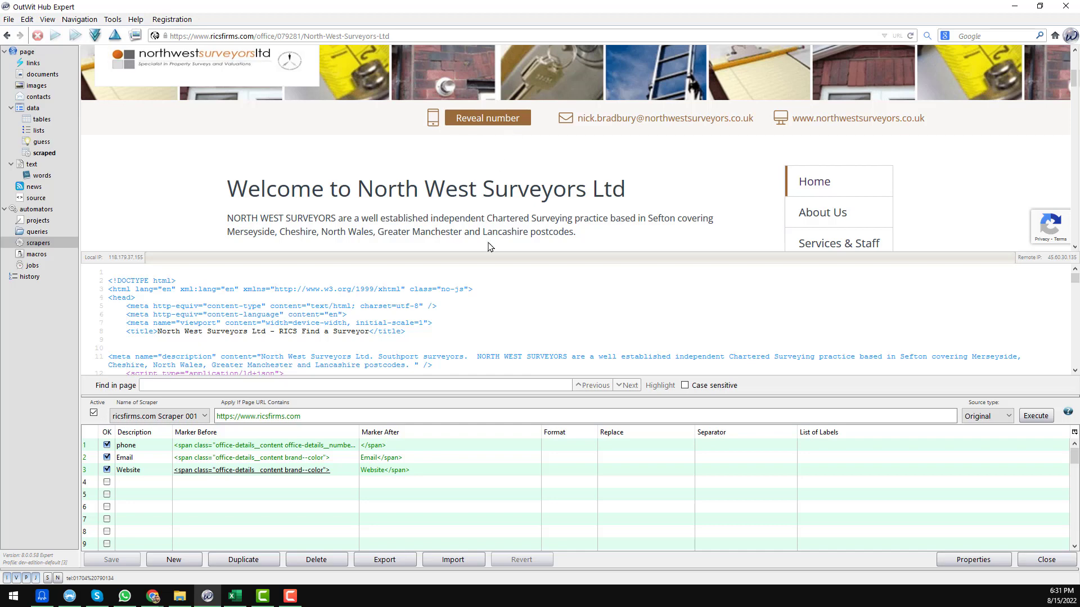
- Search the page source for "reveal" and go to the code around the phone number
{"action": "scroll", "coordinate": [410, 308], "scroll_direction": "down", "scroll_amount": 10}
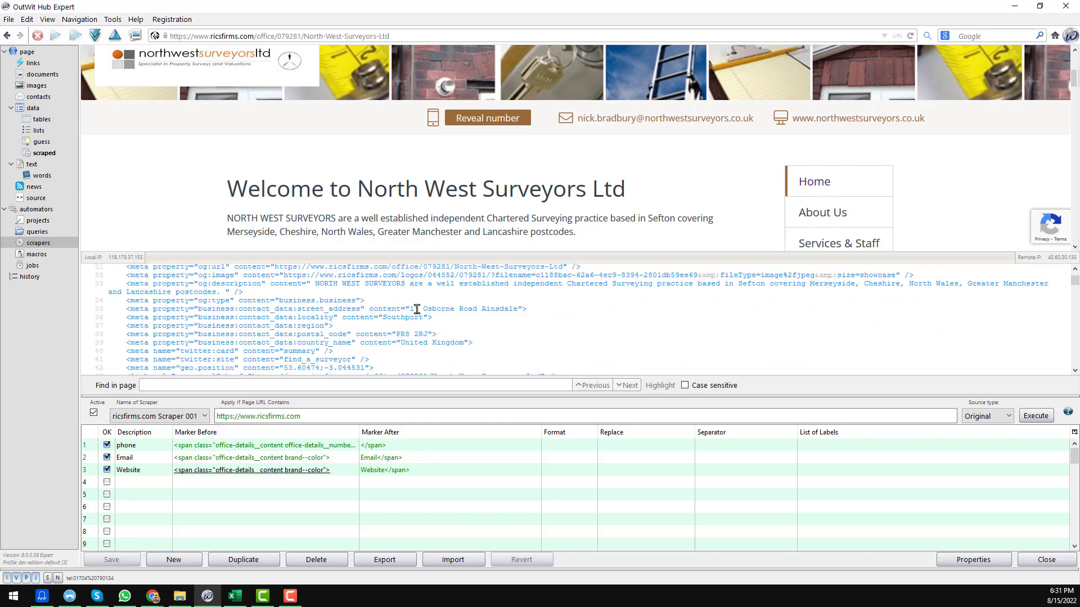
{"action": "left_click", "coordinate": [396, 387]}
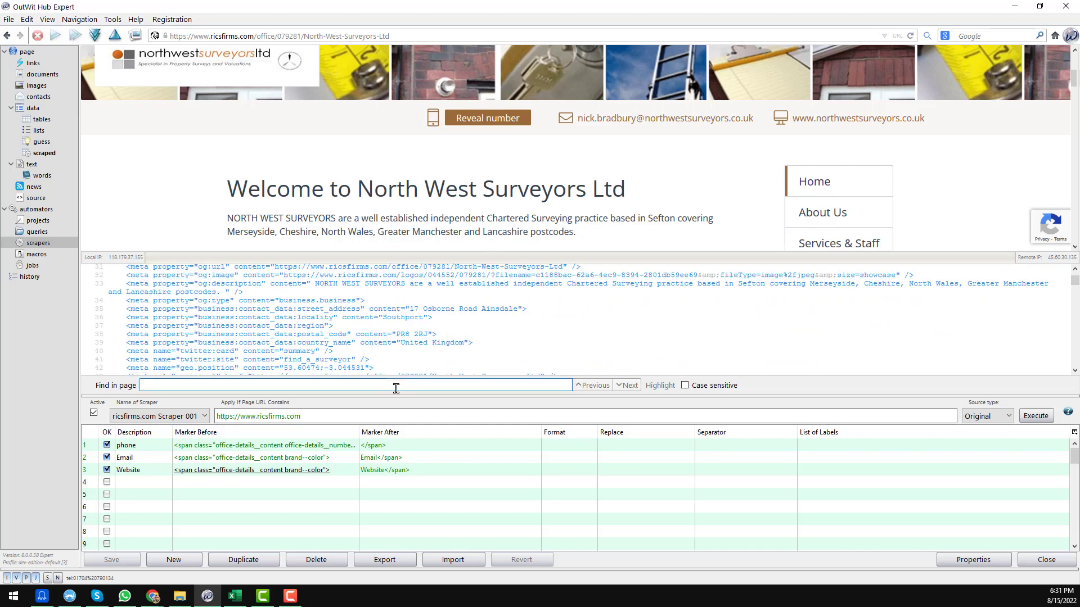
{"action": "type", "text": "re"}
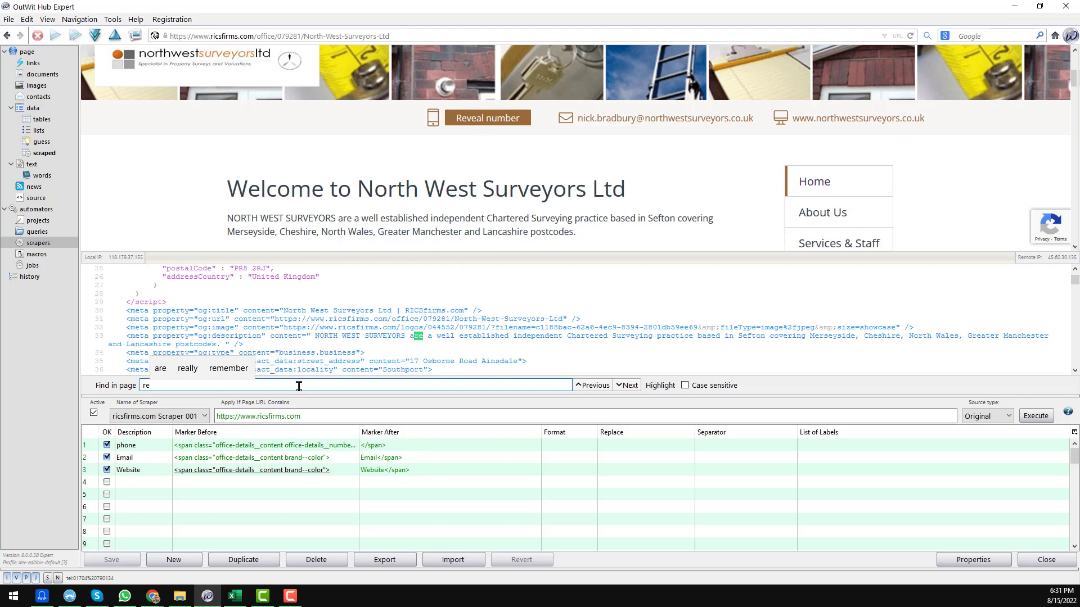
{"action": "type", "text": "veal"}
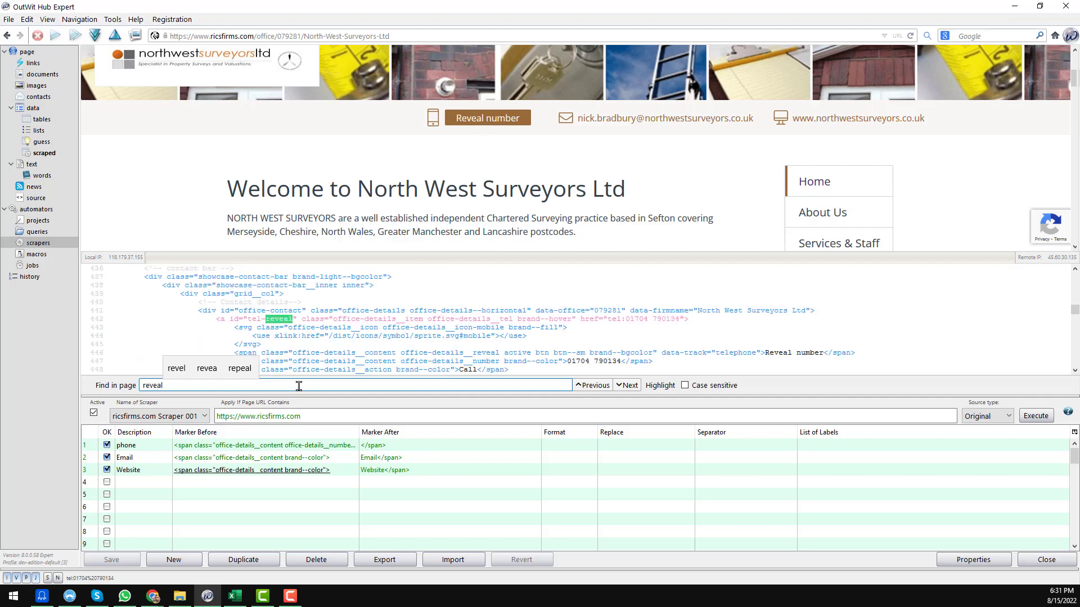
{"action": "key", "text": "Return"}
{"action": "key", "text": "Return"}
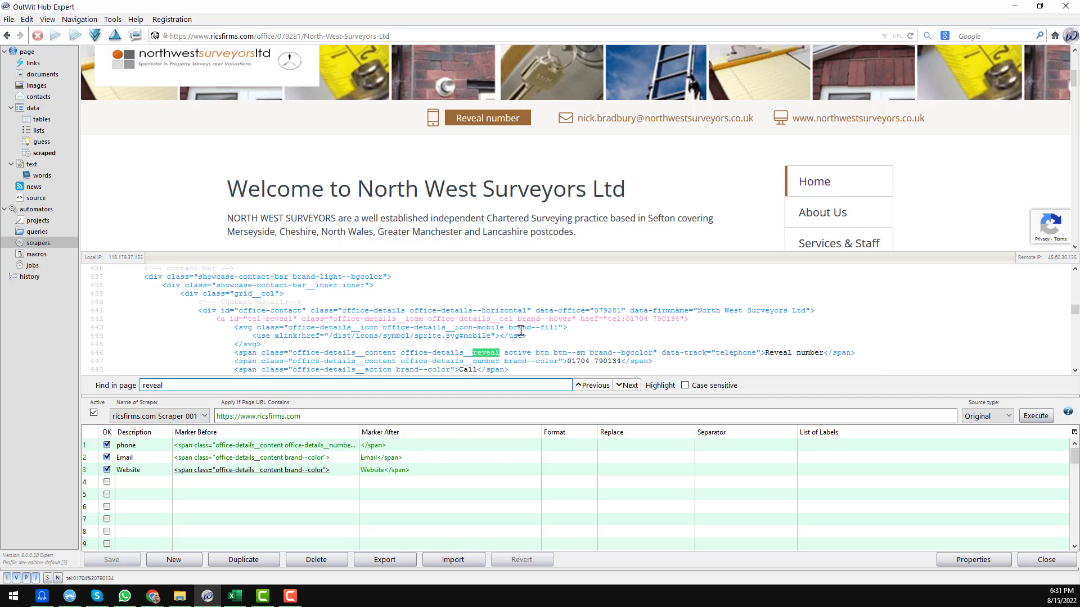
{"action": "scroll", "coordinate": [524, 343], "scroll_direction": "down", "scroll_amount": 2}
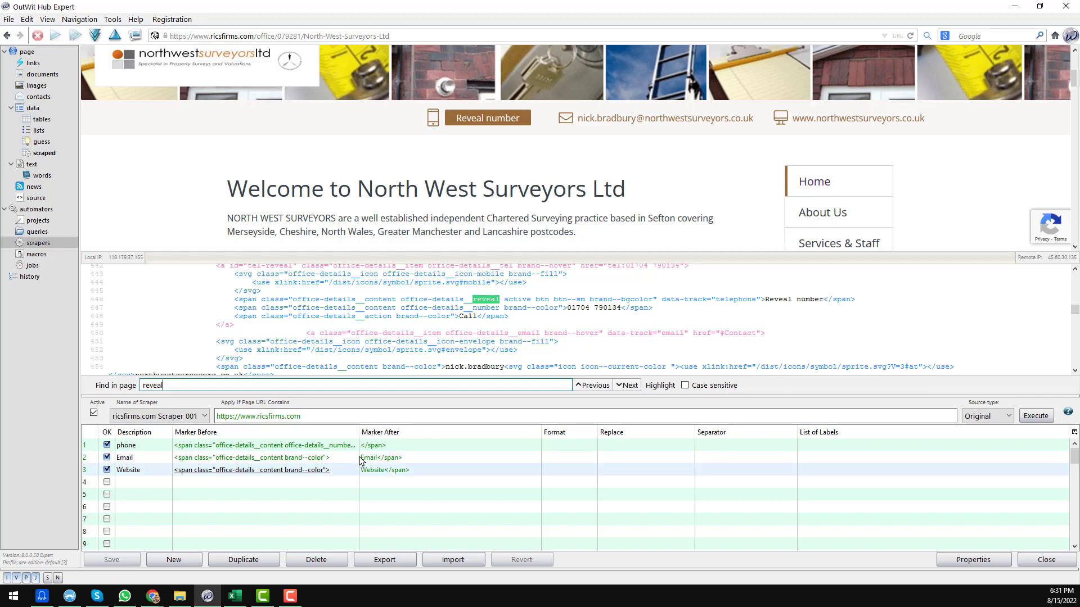
- Find the phone row's Marker Before text in the page source and highlight the closing </span> after the phone number
{"action": "double_click", "coordinate": [321, 449]}
{"action": "key", "text": "ctrl+c"}
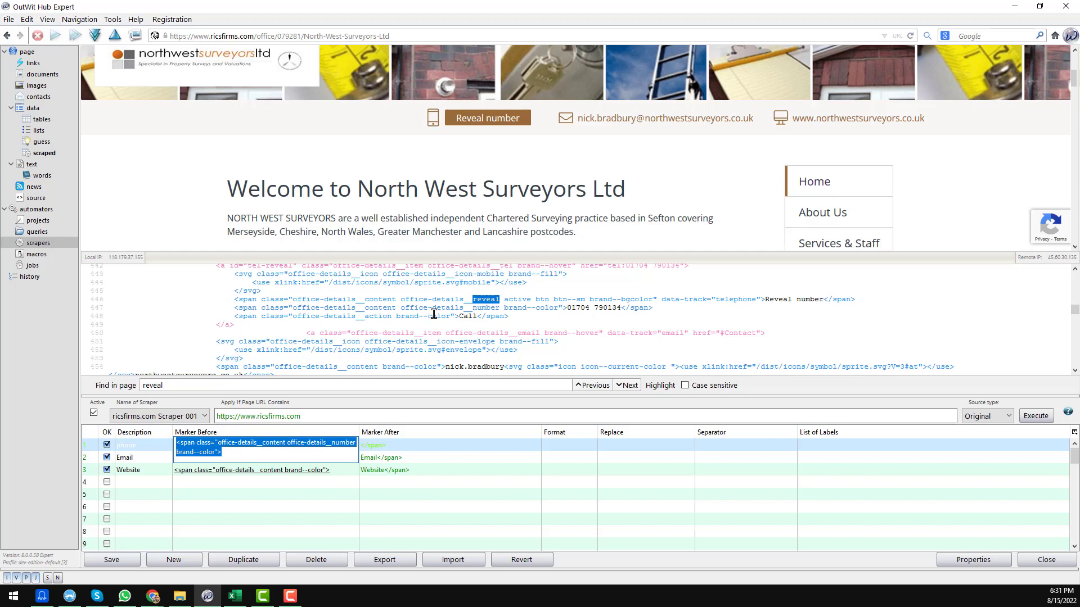
{"action": "left_click", "coordinate": [294, 458]}
{"action": "left_click", "coordinate": [375, 386]}
{"action": "key", "text": "ctrl+a"}
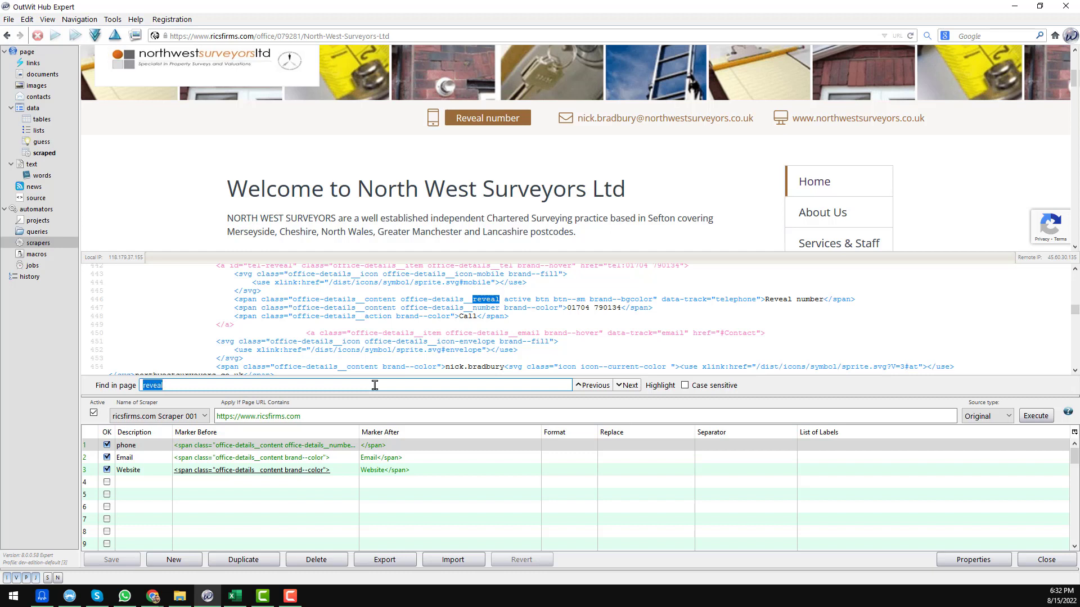
{"action": "key", "text": "ctrl+v"}
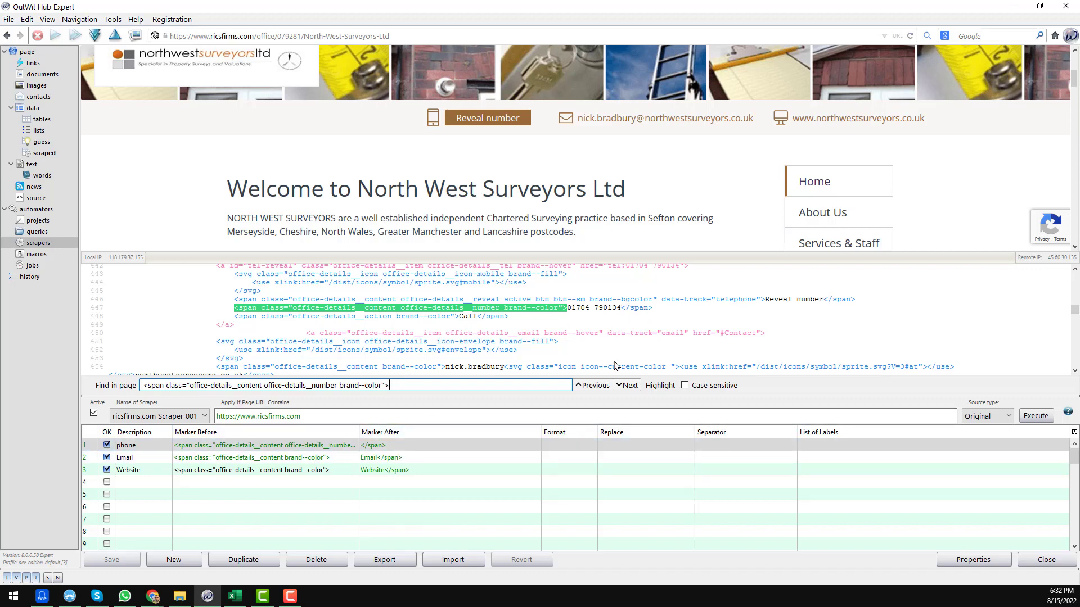
{"action": "left_click_drag", "start_coordinate": [621, 308], "coordinate": [654, 314]}
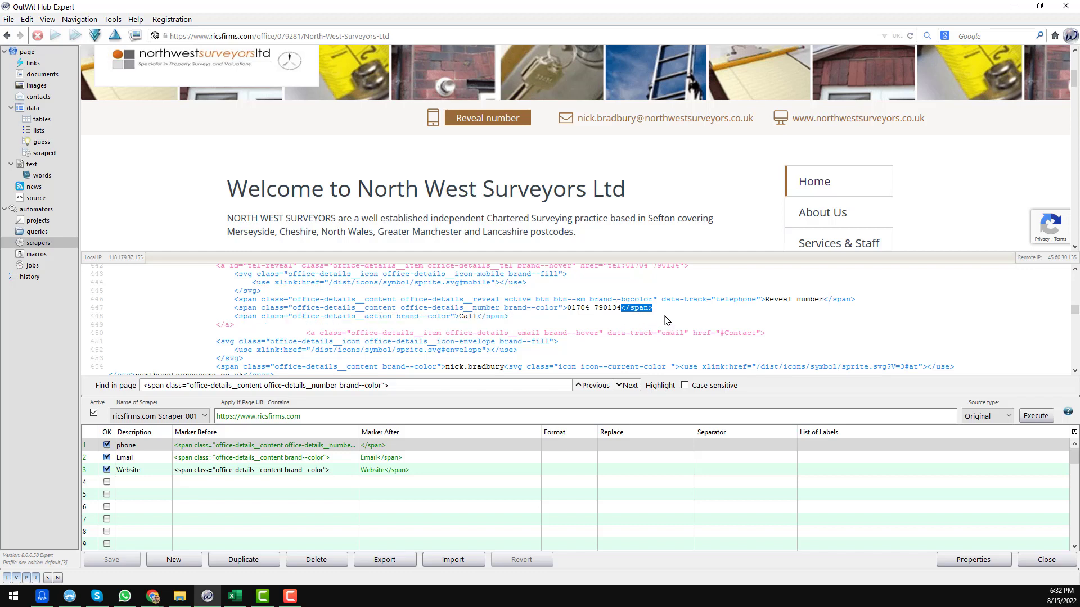
{"action": "left_click", "coordinate": [393, 447]}
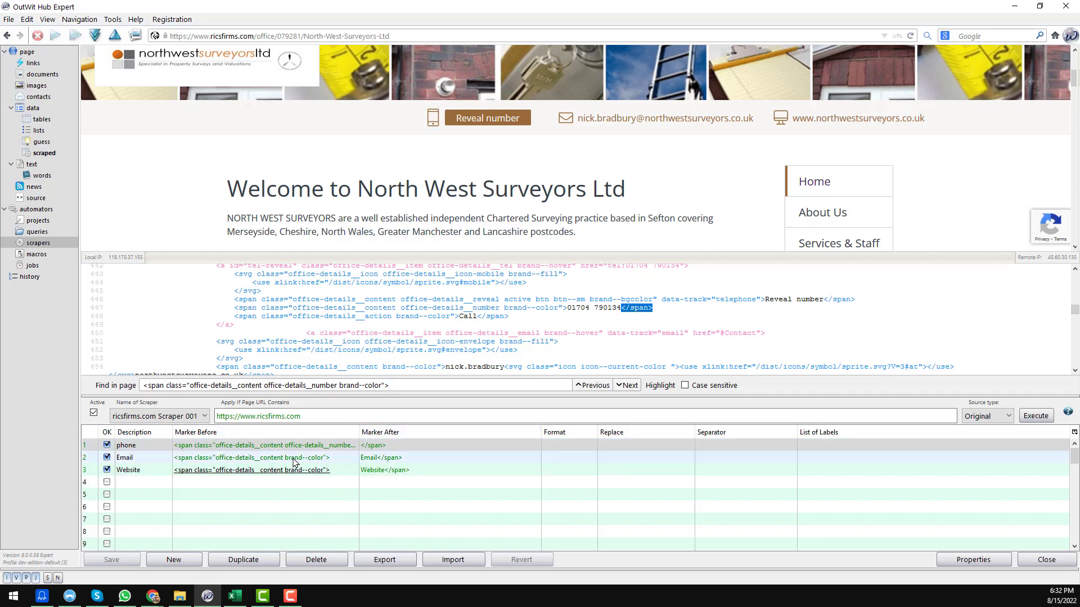
- Disable the Email and Website rows so only phone is scraped, and save the scraper
{"action": "left_click", "coordinate": [107, 458]}
{"action": "left_click", "coordinate": [107, 470]}
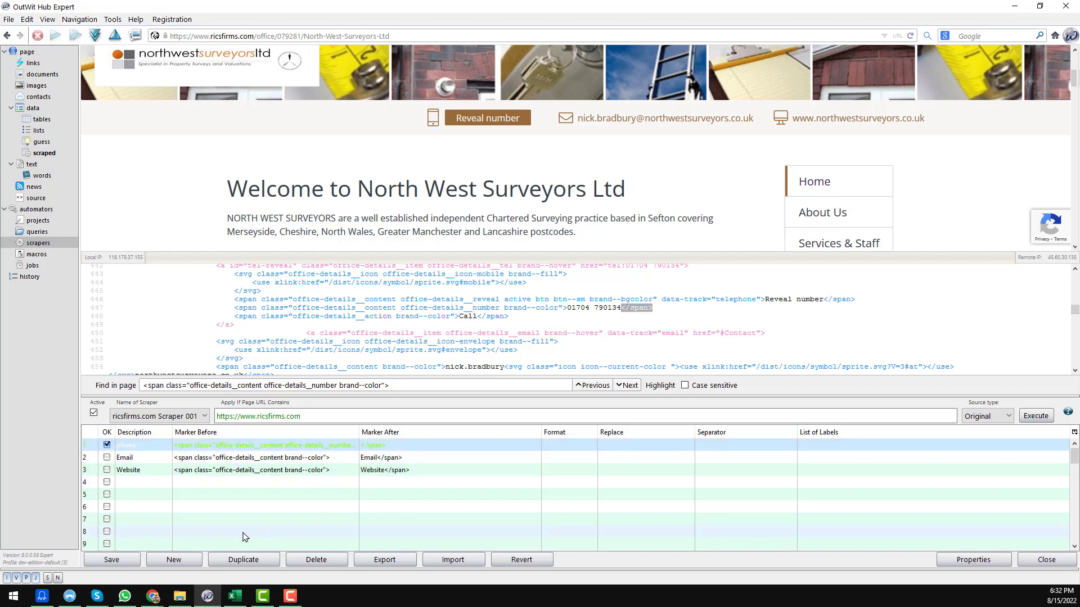
{"action": "left_click", "coordinate": [112, 559]}
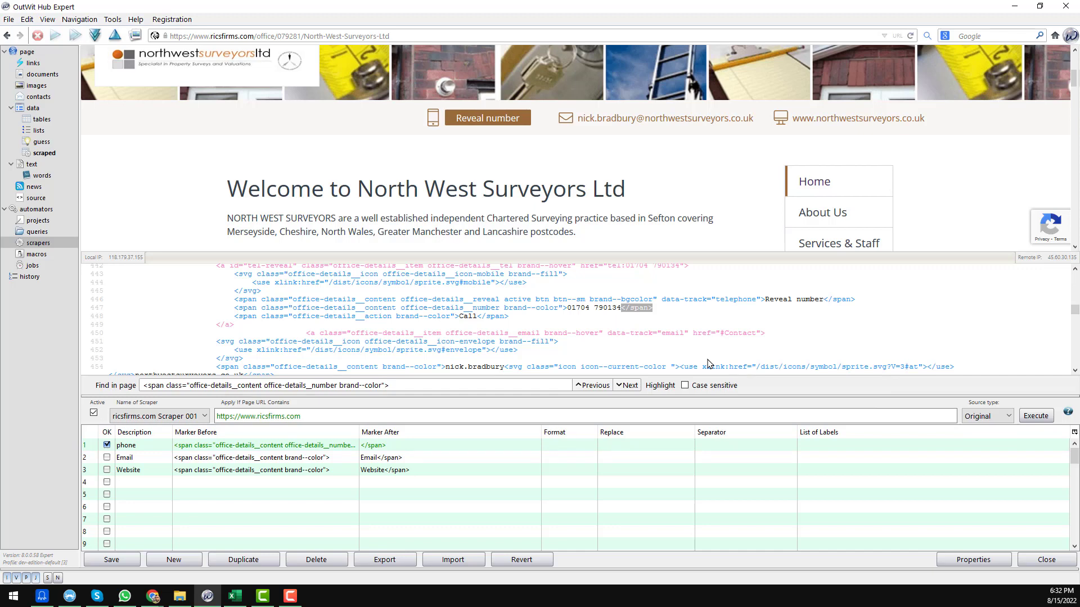
- Execute the phone-only scraper and set the scraped results to Auto-Empty
{"action": "left_click", "coordinate": [1035, 416]}
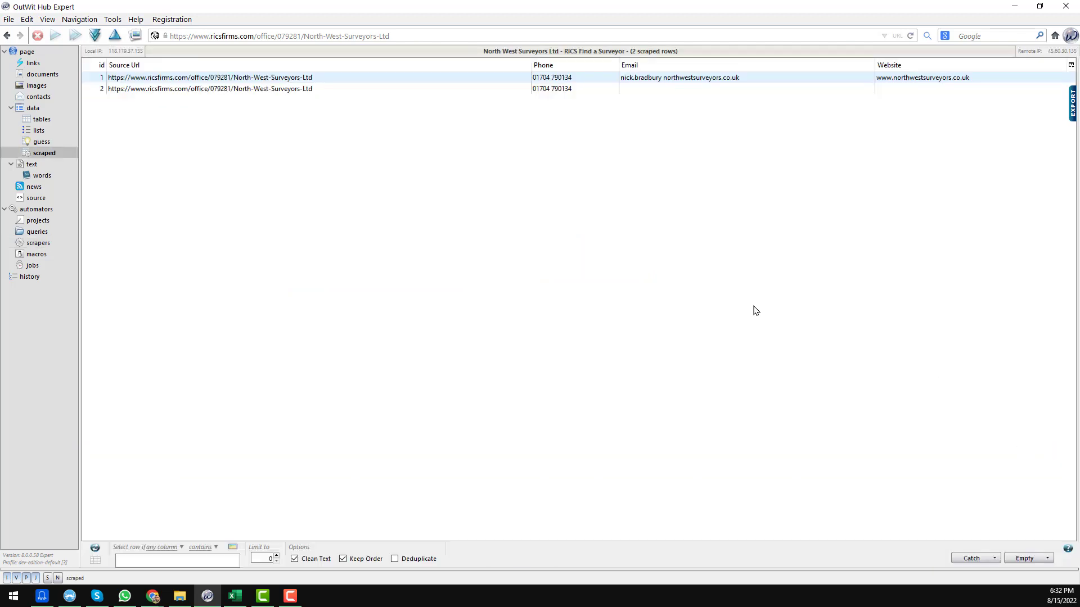
{"action": "left_click", "coordinate": [1047, 559]}
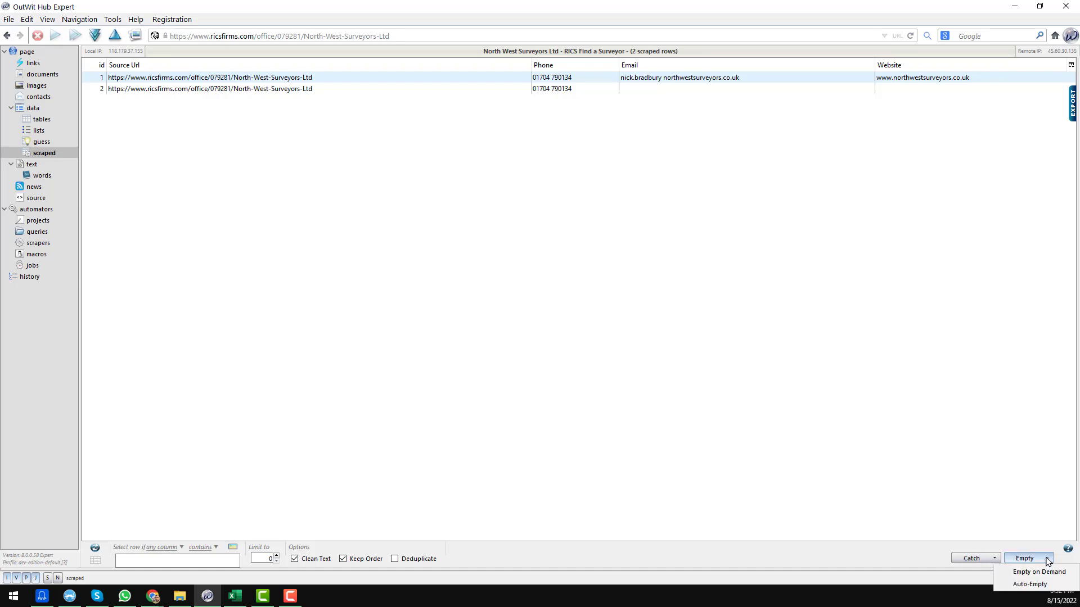
{"action": "left_click", "coordinate": [1030, 585]}
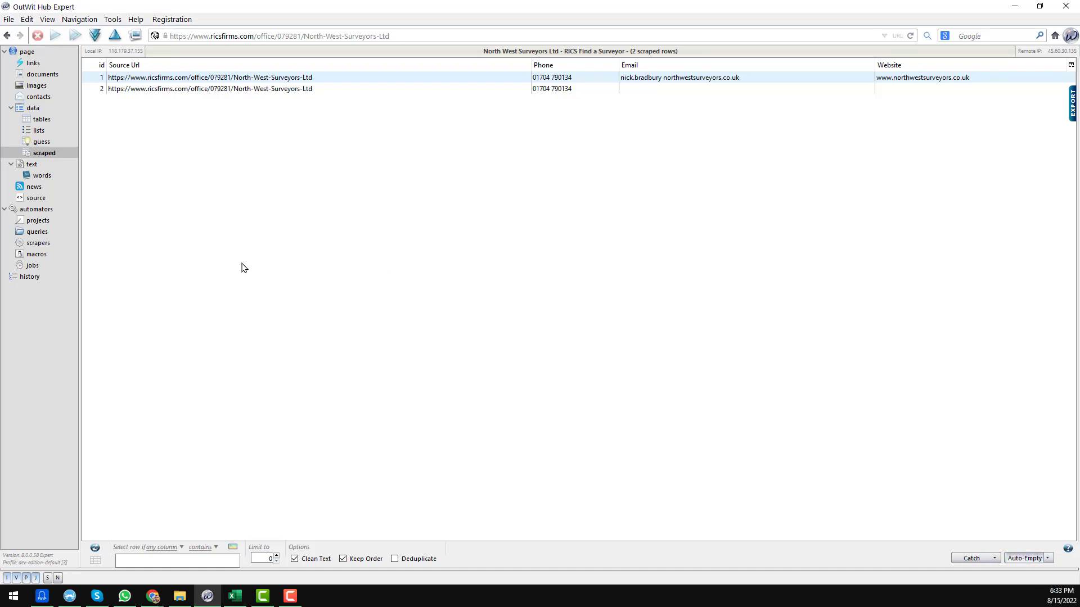
- Execute the scraper again from the scrapers view and narrow the Source Url column in the results
{"action": "left_click", "coordinate": [60, 248]}
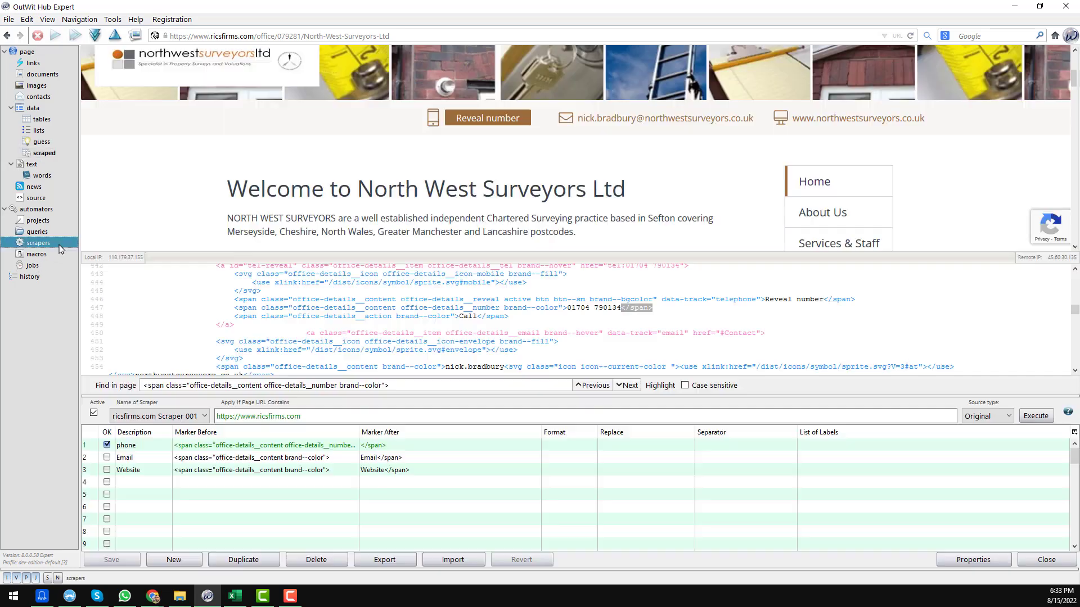
{"action": "left_click", "coordinate": [1033, 420]}
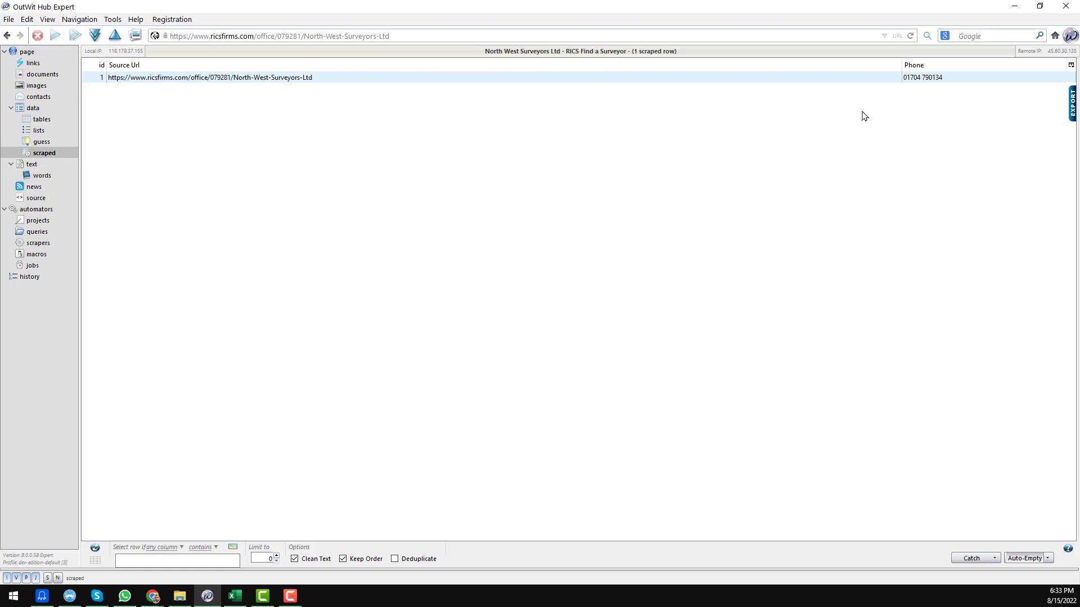
{"action": "left_click_drag", "start_coordinate": [900, 65], "coordinate": [340, 145]}
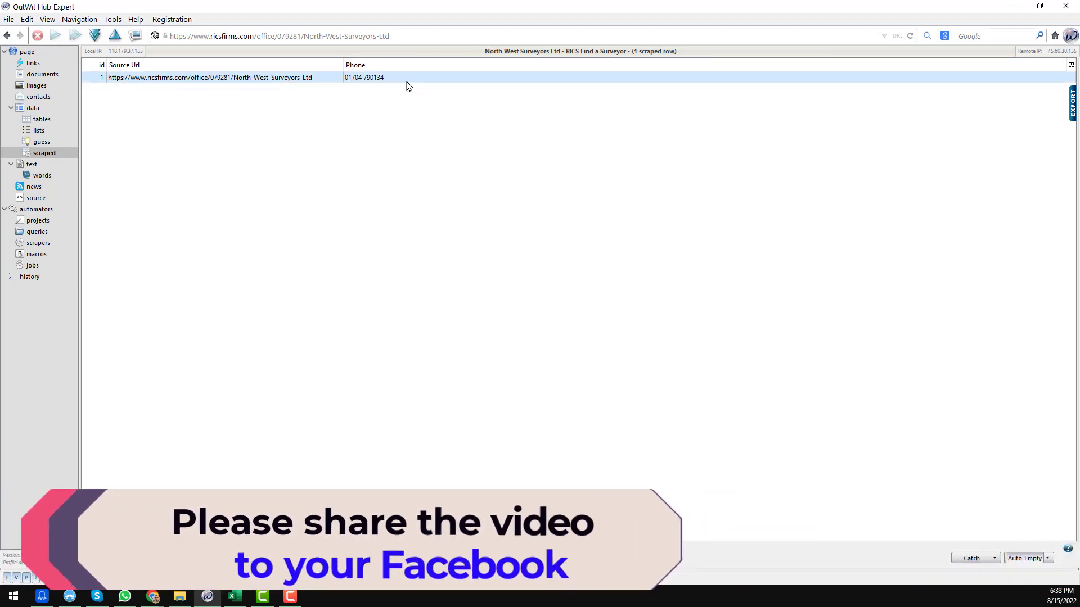
- Return to the scraper editor and highlight the <span class="office-details__content brand--color"> tag before the email address in the source
{"action": "left_click", "coordinate": [38, 242]}
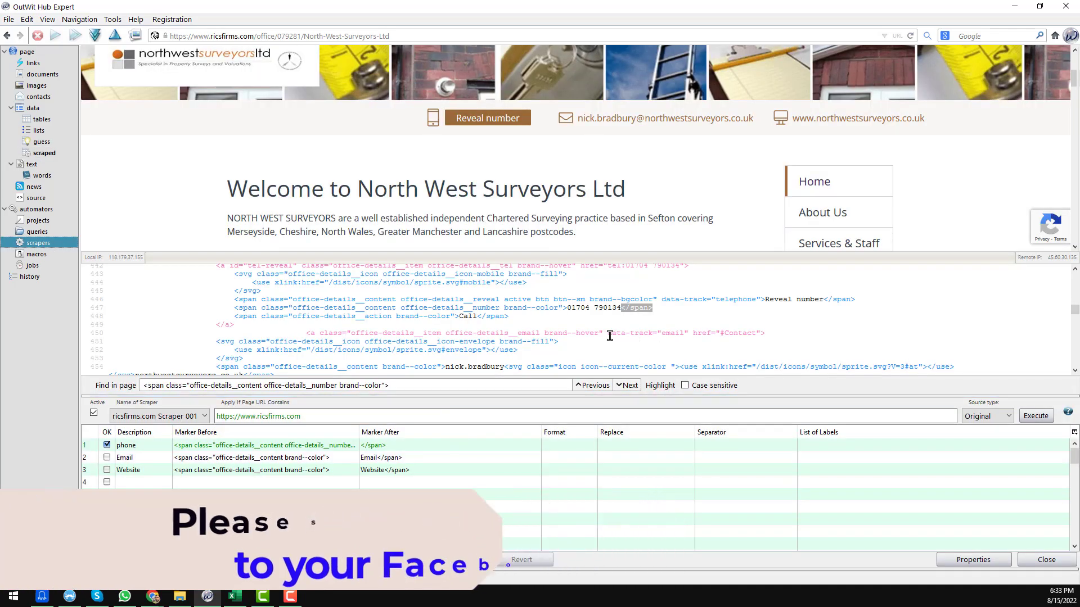
{"action": "scroll", "coordinate": [610, 336], "scroll_direction": "down", "scroll_amount": 2}
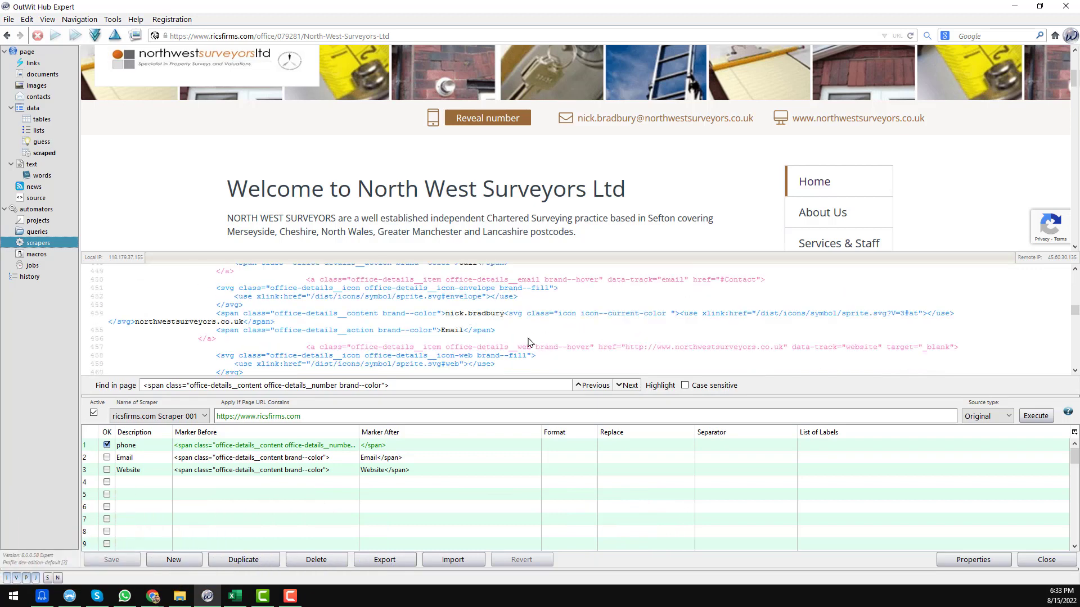
{"action": "left_click", "coordinate": [443, 311]}
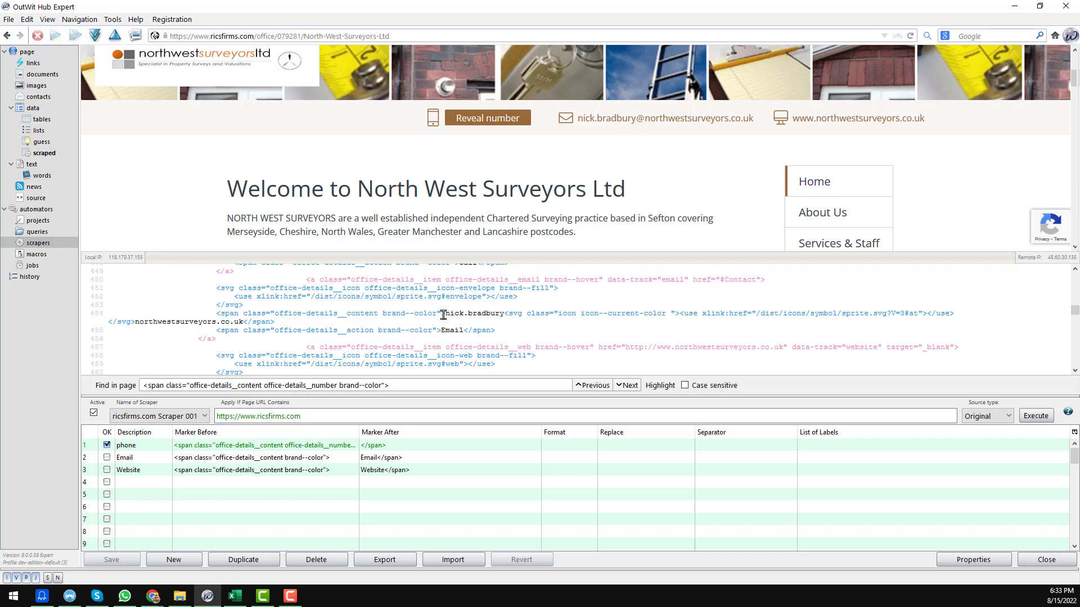
{"action": "left_click_drag", "start_coordinate": [443, 314], "coordinate": [217, 315]}
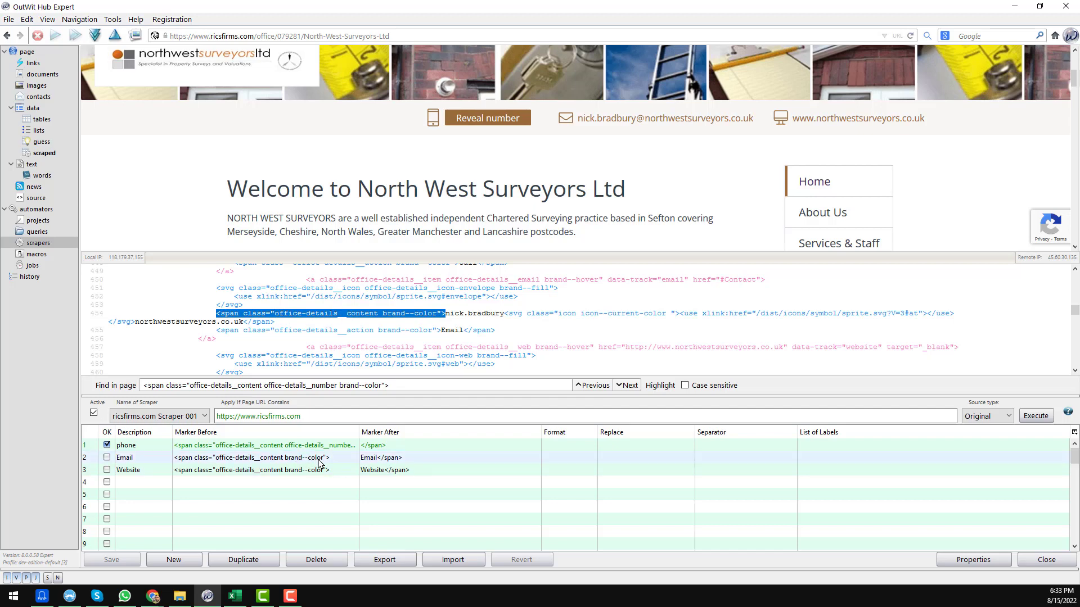
- Re-enable the Email row, find its Marker Before text in the page source and highlight the email's domain part
{"action": "left_click", "coordinate": [278, 462]}
{"action": "left_click", "coordinate": [330, 459]}
{"action": "key", "text": "ctrl+c"}
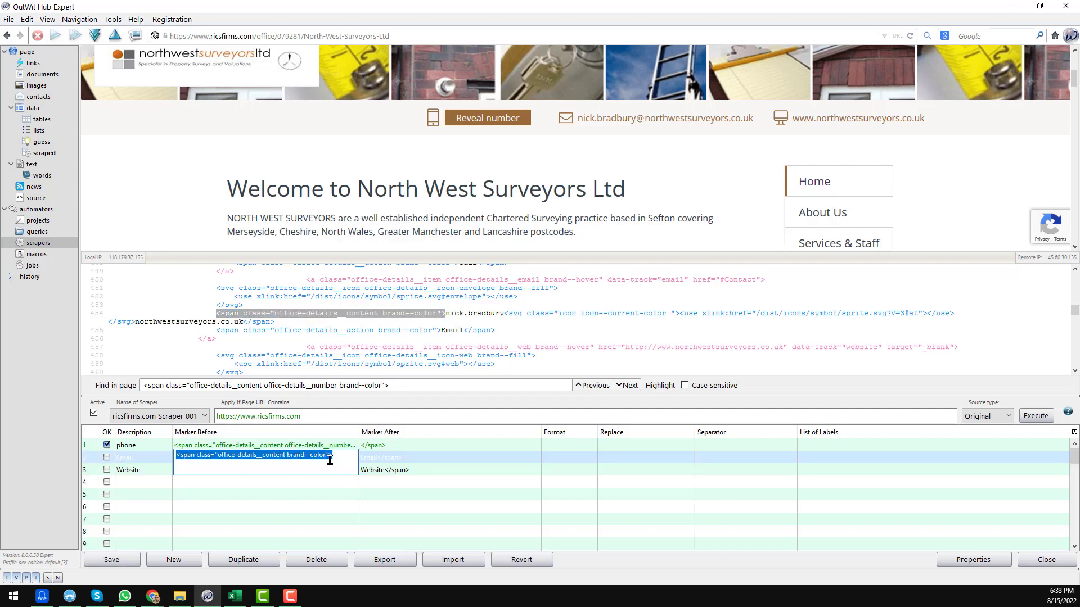
{"action": "left_click", "coordinate": [398, 386]}
{"action": "key", "text": "ctrl+a"}
{"action": "key", "text": "ctrl+v"}
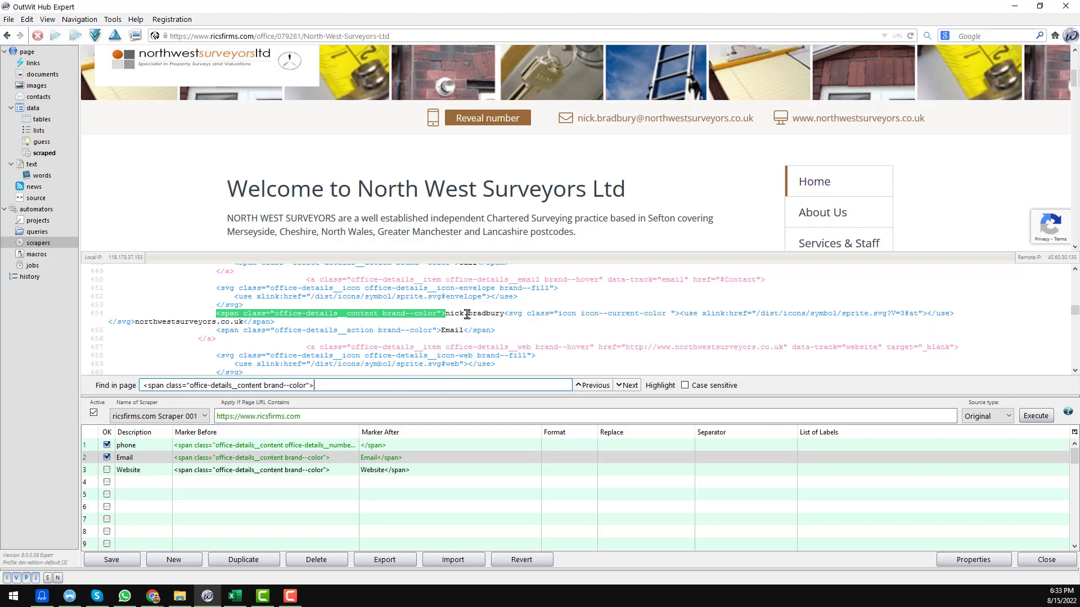
{"action": "left_click_drag", "start_coordinate": [134, 322], "coordinate": [243, 322]}
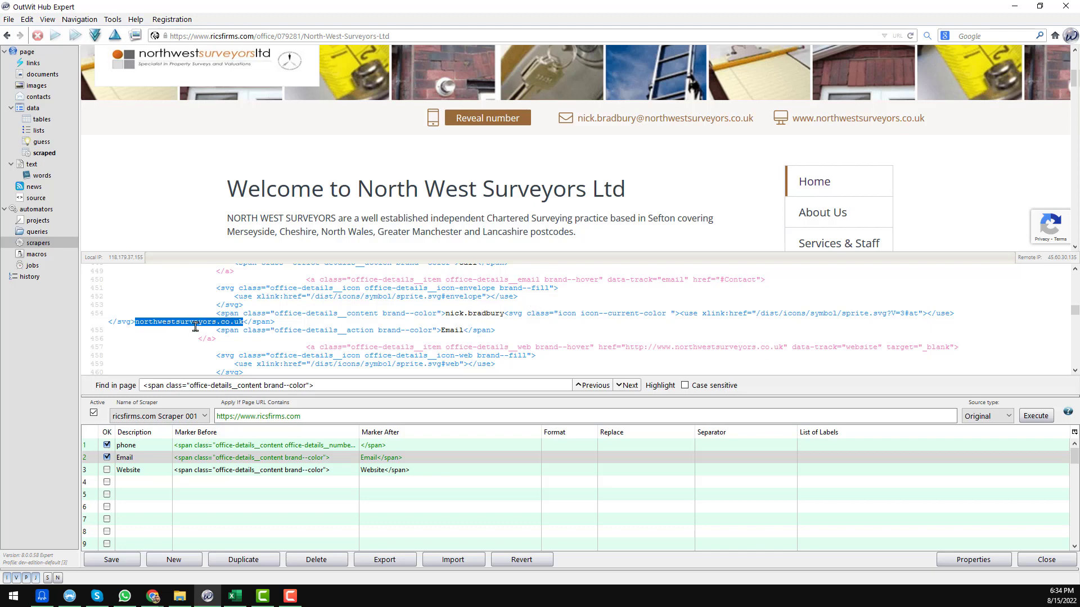
- Highlight Email</span> in the source and open the Email row's Marker After and Description to compare them
{"action": "left_click", "coordinate": [316, 459]}
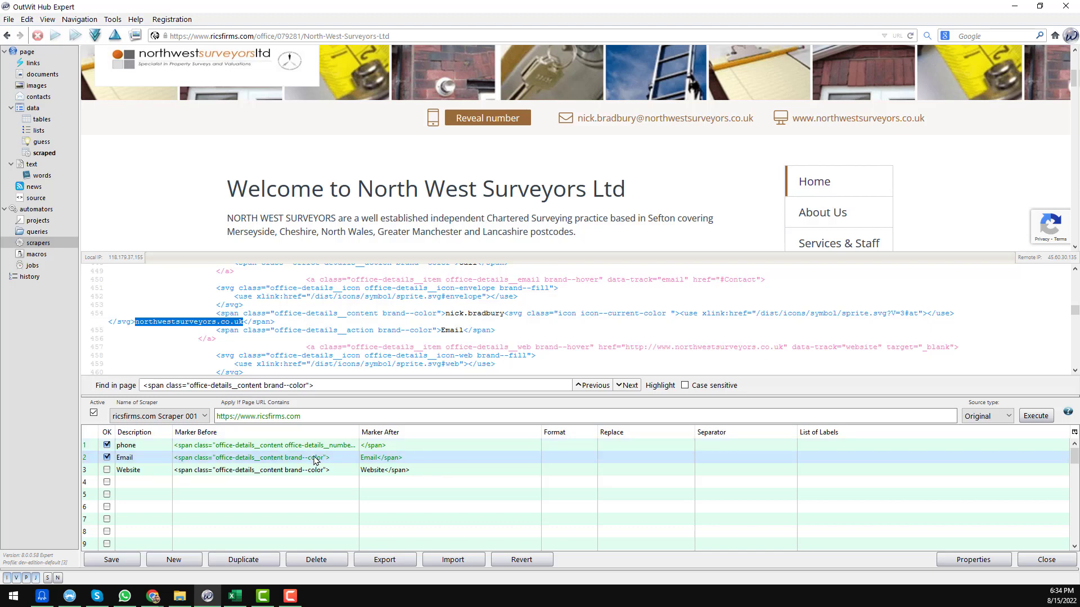
{"action": "left_click", "coordinate": [442, 338]}
{"action": "left_click_drag", "start_coordinate": [443, 329], "coordinate": [481, 331]}
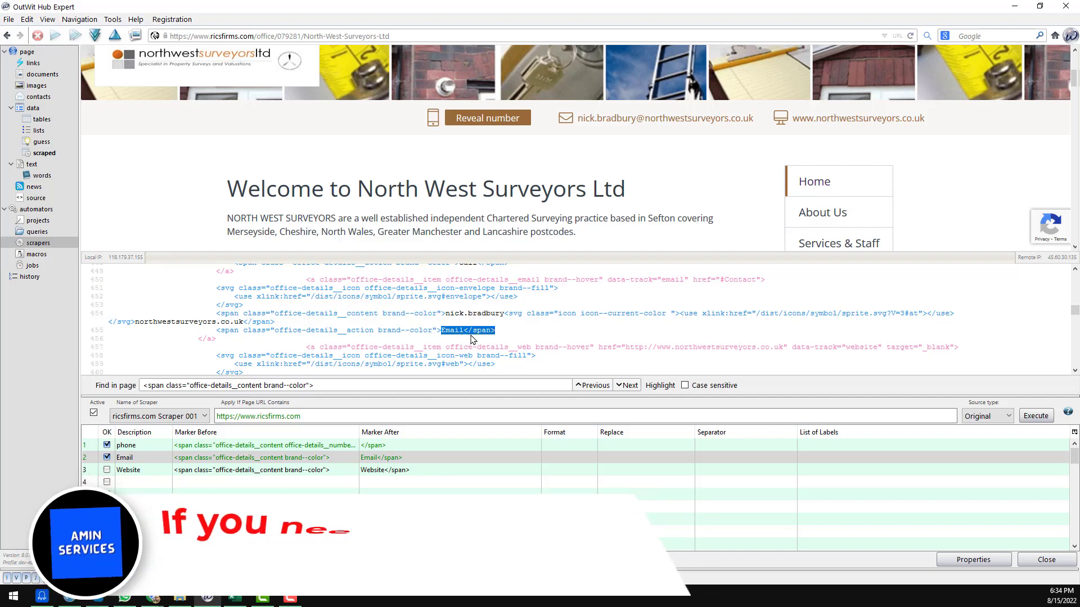
{"action": "left_click", "coordinate": [400, 457]}
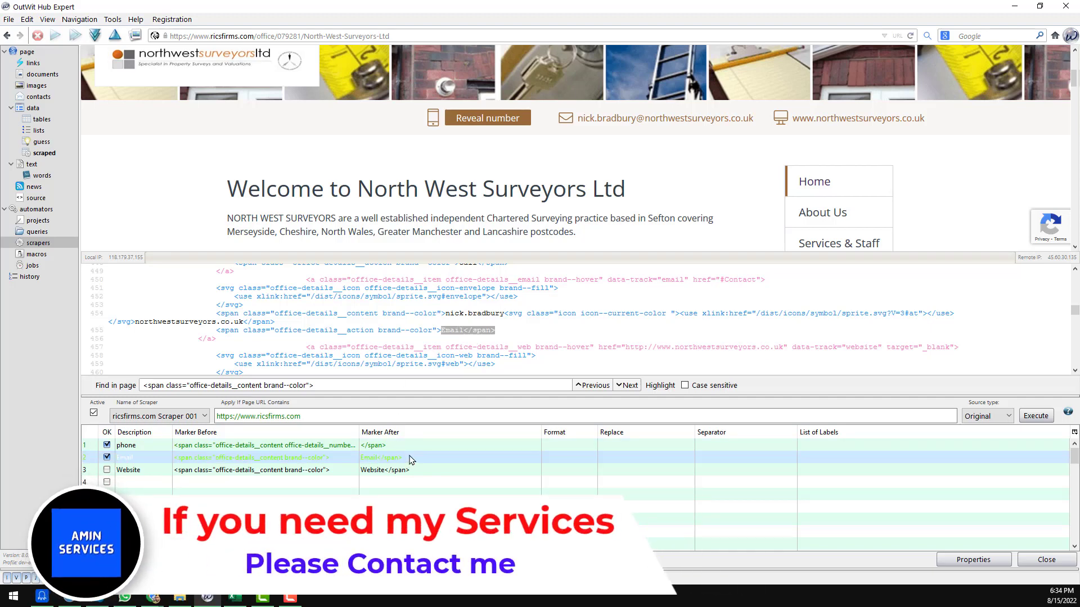
{"action": "left_click", "coordinate": [436, 457]}
{"action": "left_click", "coordinate": [430, 454]}
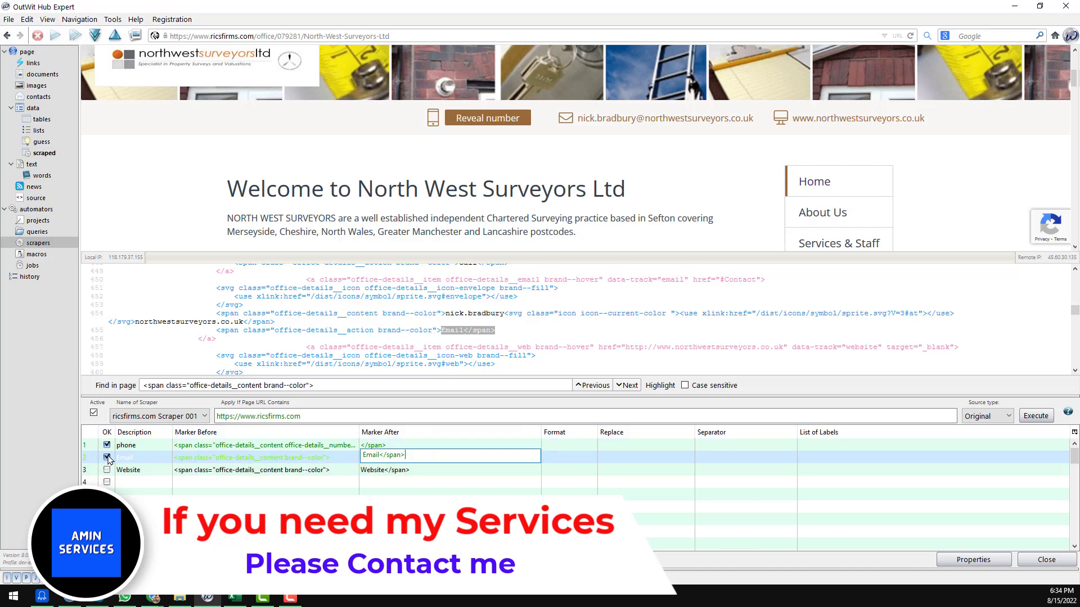
{"action": "left_click", "coordinate": [158, 458]}
{"action": "left_click", "coordinate": [155, 458]}
- Highlight the span tag before the website address and Website</span> in the source, and open the Website row's Marker After
{"action": "scroll", "coordinate": [589, 346], "scroll_direction": "down", "scroll_amount": 2}
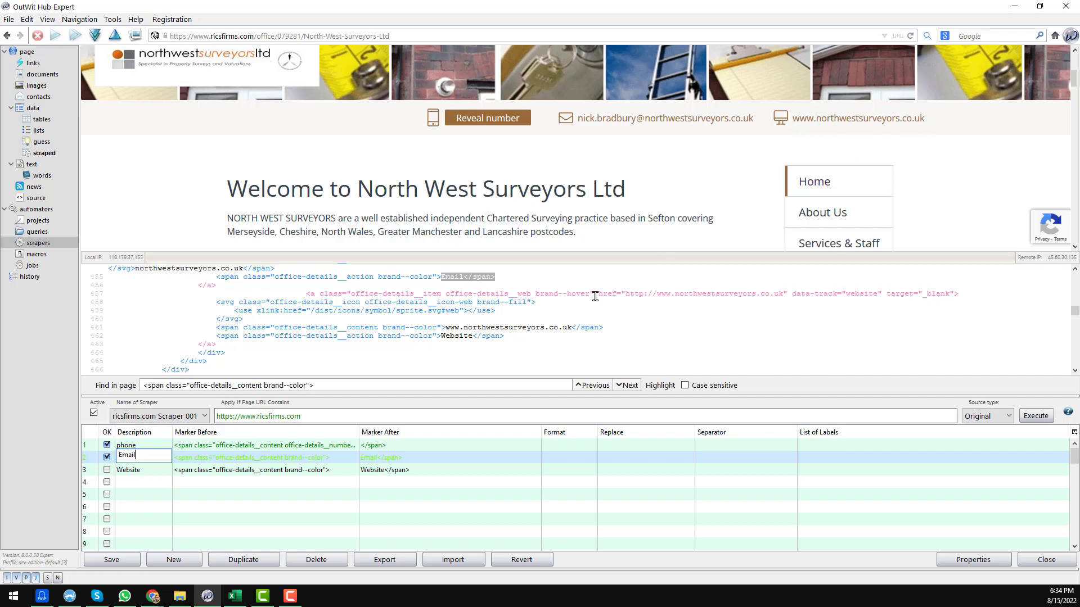
{"action": "left_click_drag", "start_coordinate": [444, 328], "coordinate": [217, 328]}
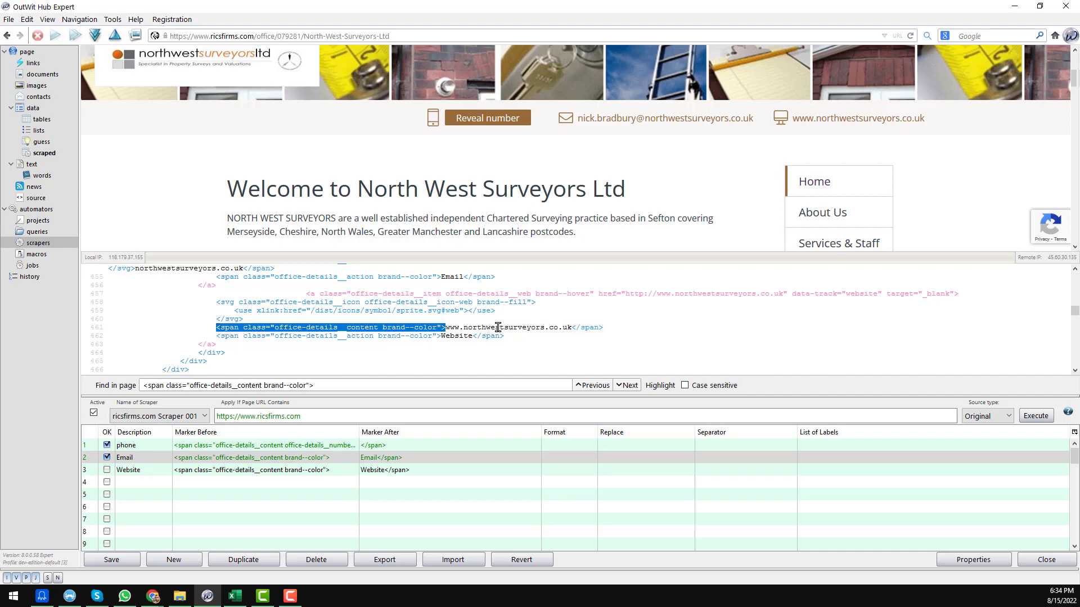
{"action": "left_click", "coordinate": [447, 354]}
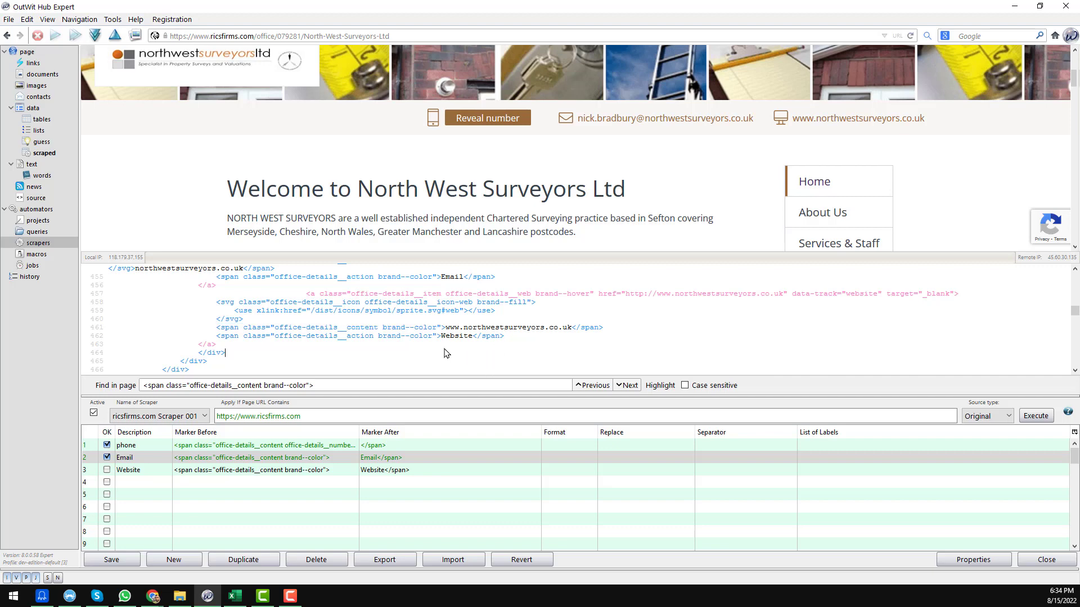
{"action": "left_click_drag", "start_coordinate": [445, 337], "coordinate": [501, 337]}
{"action": "double_click", "coordinate": [419, 470]}
{"action": "left_click", "coordinate": [425, 468]}
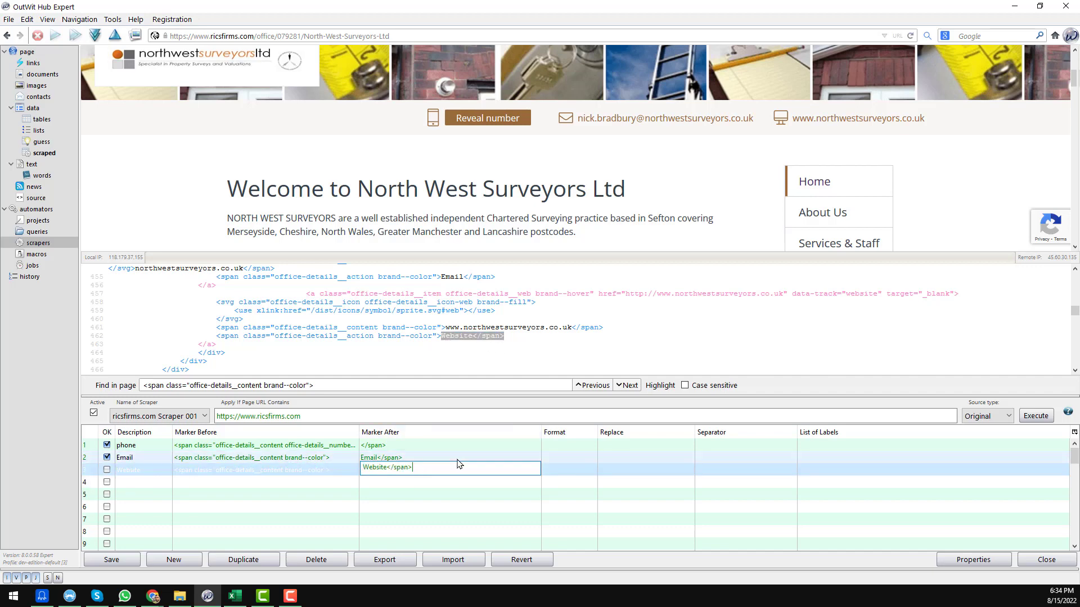
- Enable the Website row, save the scraper and check the firm page's contact details above it
{"action": "left_click", "coordinate": [107, 470]}
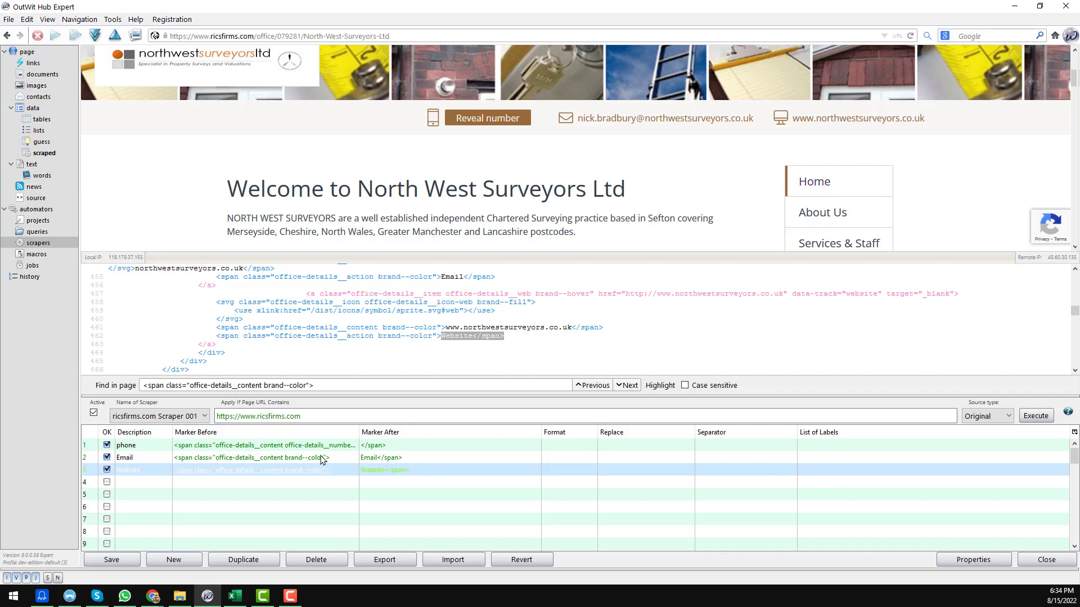
{"action": "left_click", "coordinate": [126, 561]}
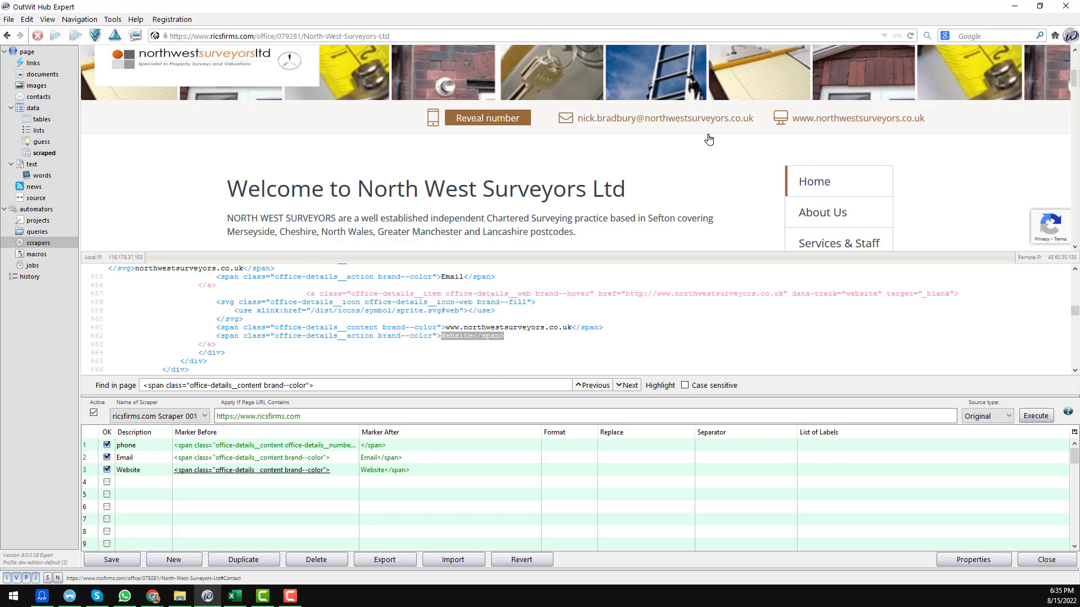
{"action": "scroll", "coordinate": [715, 141], "scroll_direction": "down", "scroll_amount": 1}
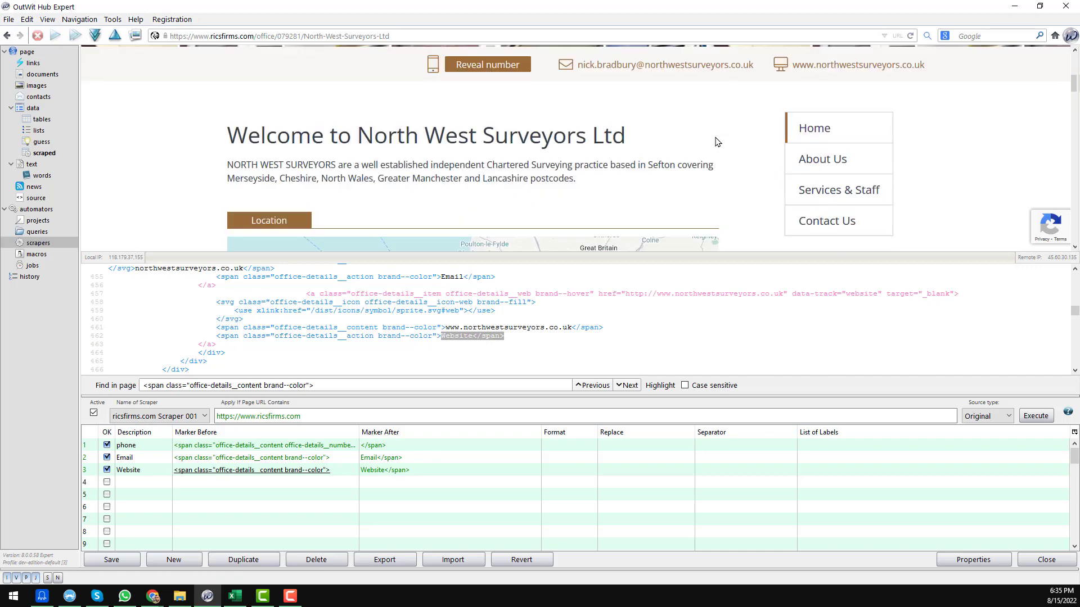
{"action": "scroll", "coordinate": [302, 159], "scroll_direction": "down", "scroll_amount": 1}
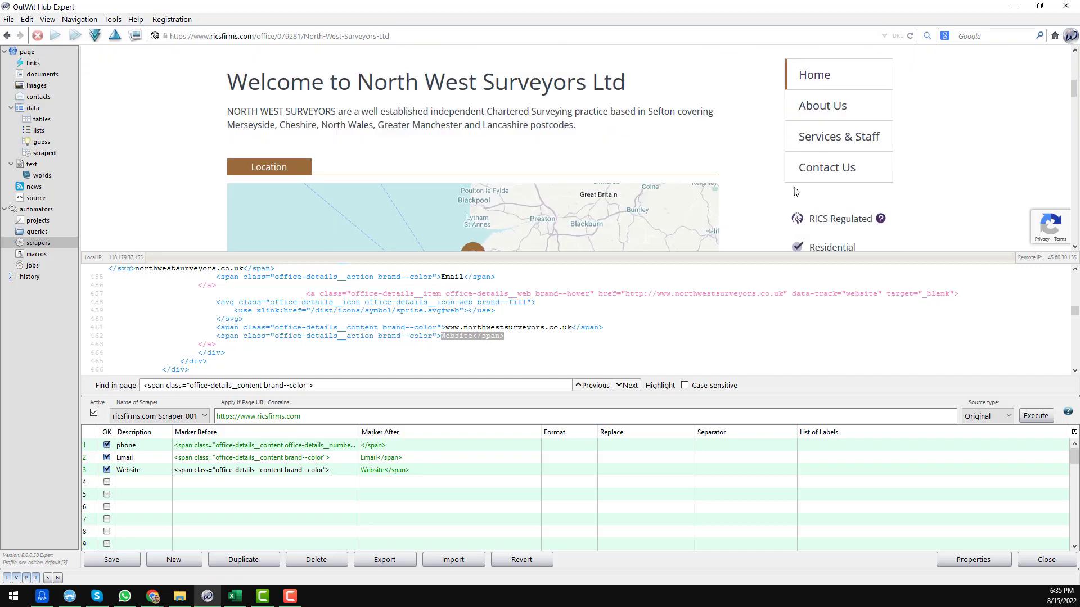
{"action": "scroll", "coordinate": [725, 182], "scroll_direction": "down", "scroll_amount": 1}
{"action": "scroll", "coordinate": [726, 183], "scroll_direction": "down", "scroll_amount": 3}
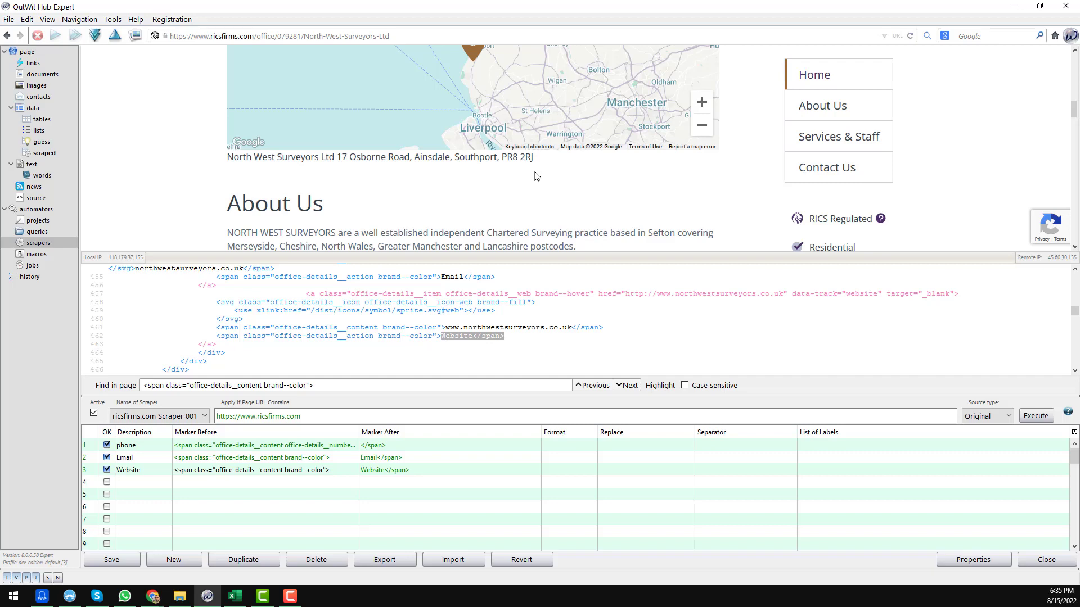
{"action": "left_click", "coordinate": [115, 560]}
{"action": "scroll", "coordinate": [834, 194], "scroll_direction": "up", "scroll_amount": 10}
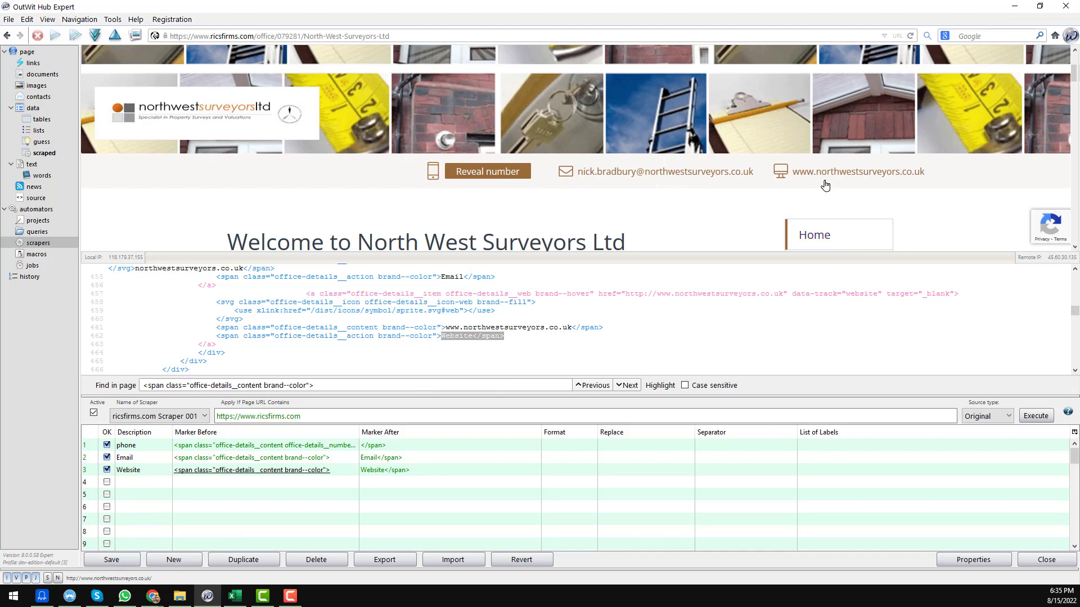
- Execute the scraper on the North West Surveyors page and widen the Email and Website columns of the results
{"action": "left_click", "coordinate": [1035, 416]}
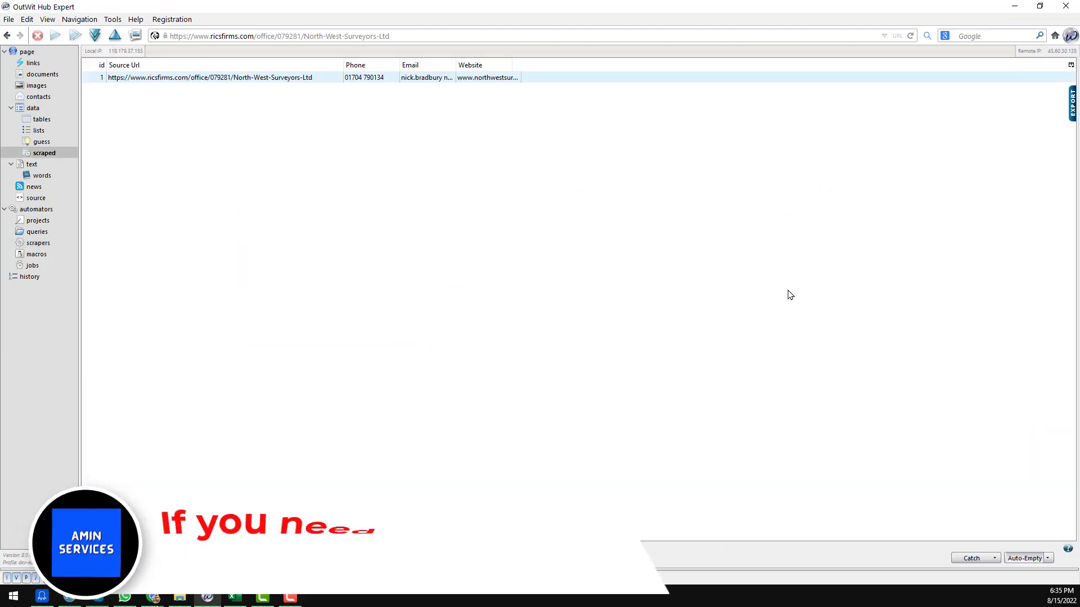
{"action": "left_click_drag", "start_coordinate": [455, 65], "coordinate": [710, 100]}
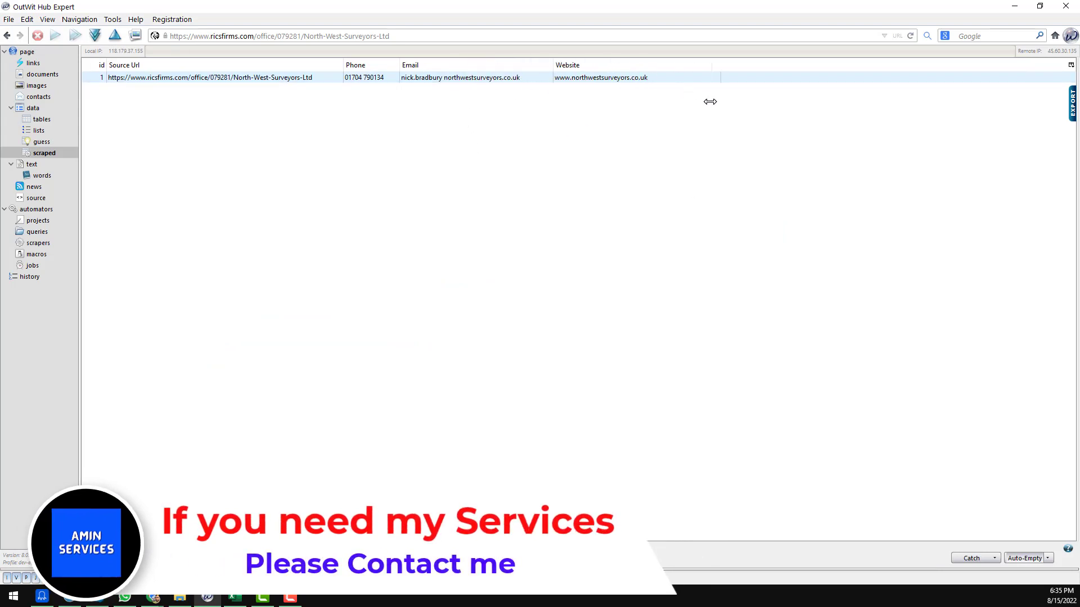
{"action": "left_click", "coordinate": [237, 82]}
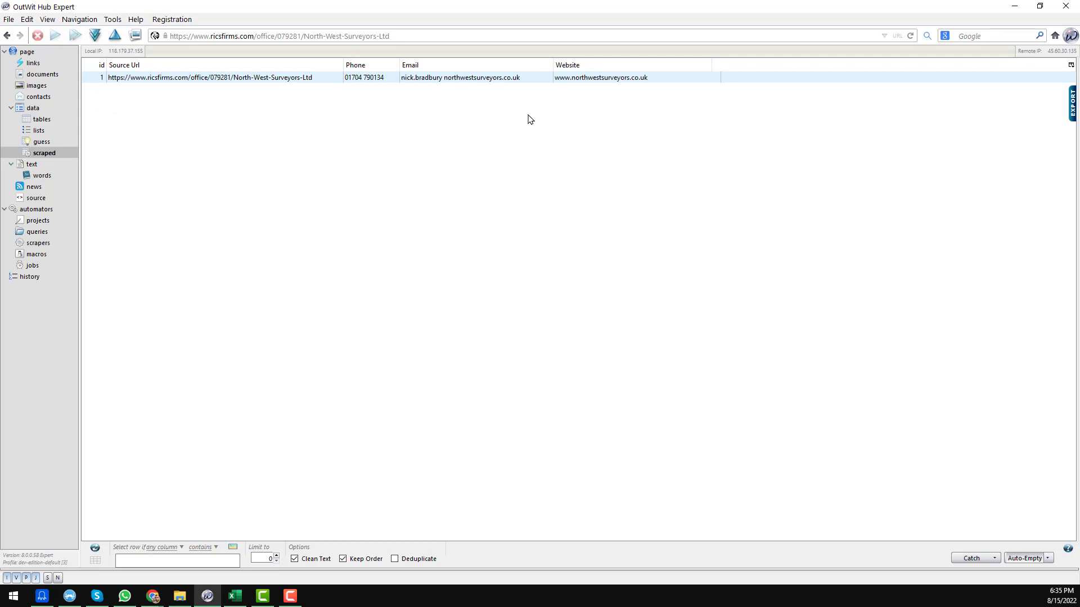
- Revisit the page view and scraper editor, then switch to Excel and copy the Allied Surveyors & Valuers office link from cell B3
{"action": "left_click", "coordinate": [42, 52]}
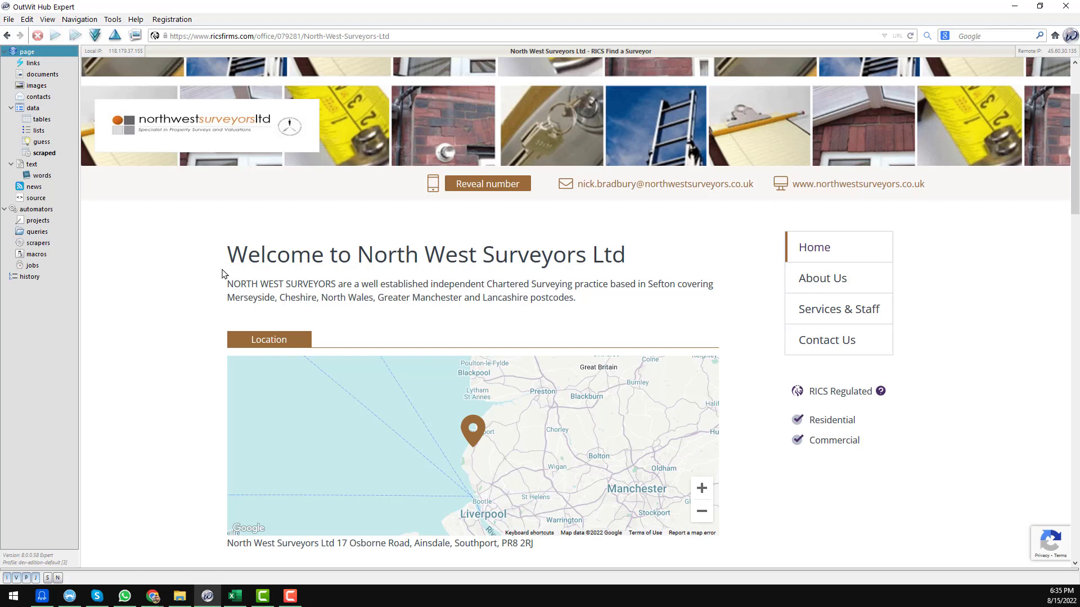
{"action": "left_click", "coordinate": [37, 243]}
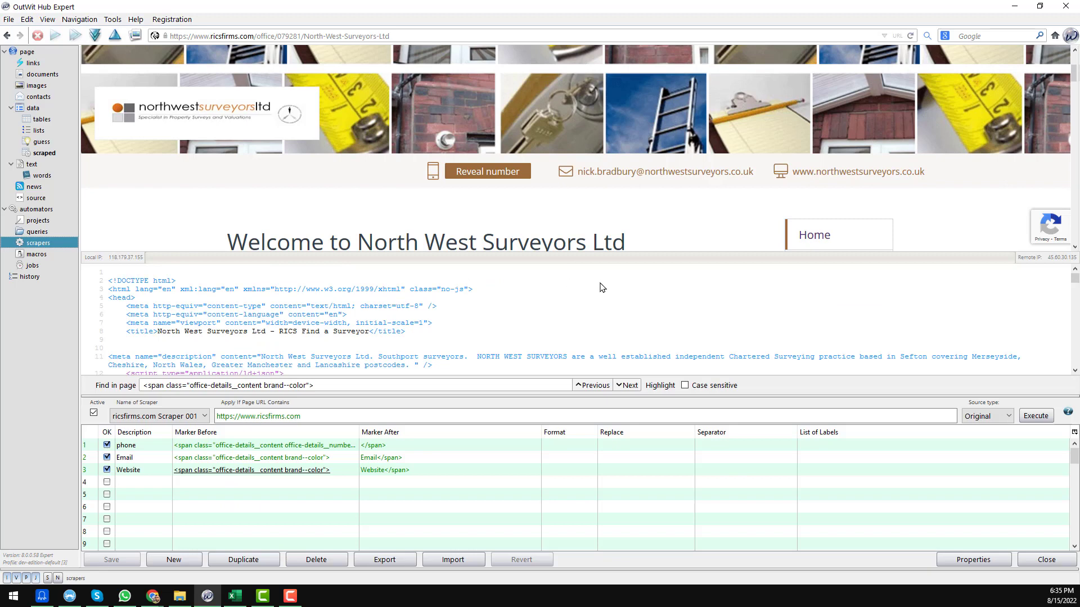
{"action": "left_click", "coordinate": [262, 595]}
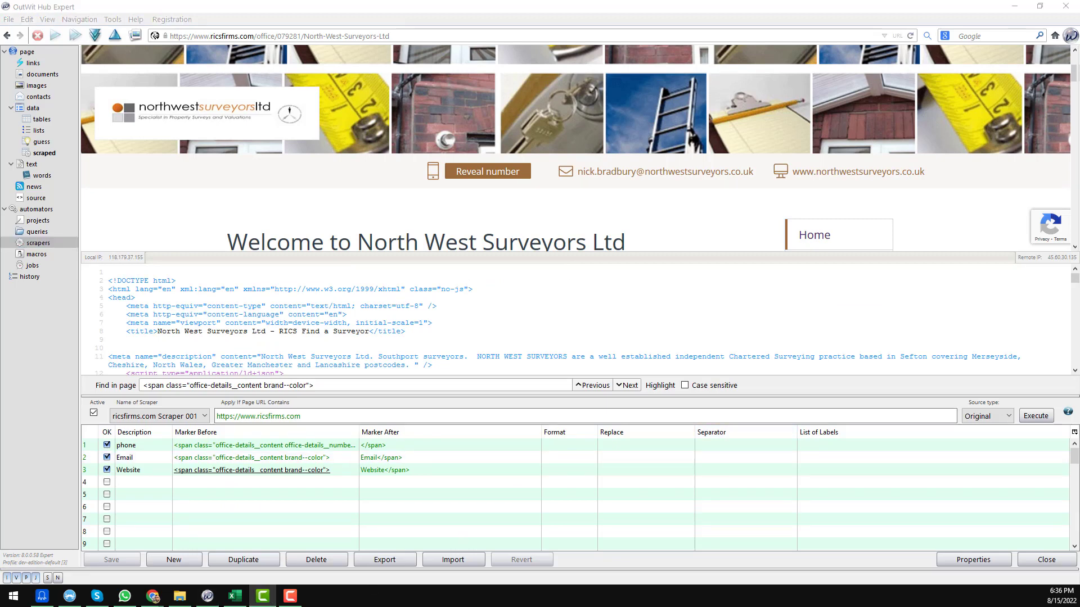
{"action": "left_click", "coordinate": [231, 600]}
{"action": "left_click", "coordinate": [296, 201]}
{"action": "key", "text": "ctrl+c"}
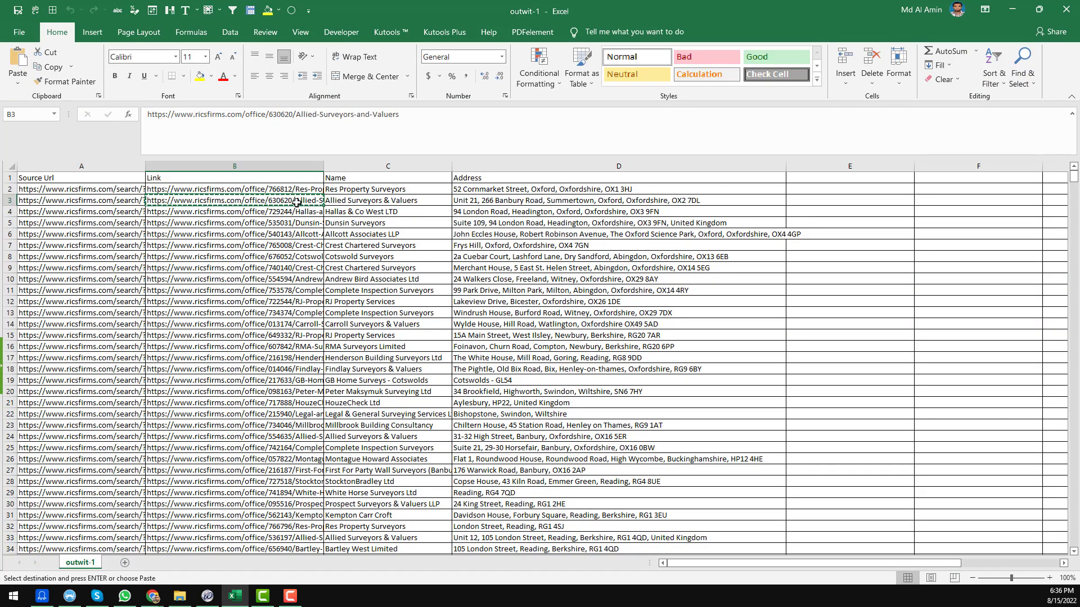
- Switch back to OutWit Hub and set the scraped results to Empty on Demand
{"action": "key", "text": "alt+Tab"}
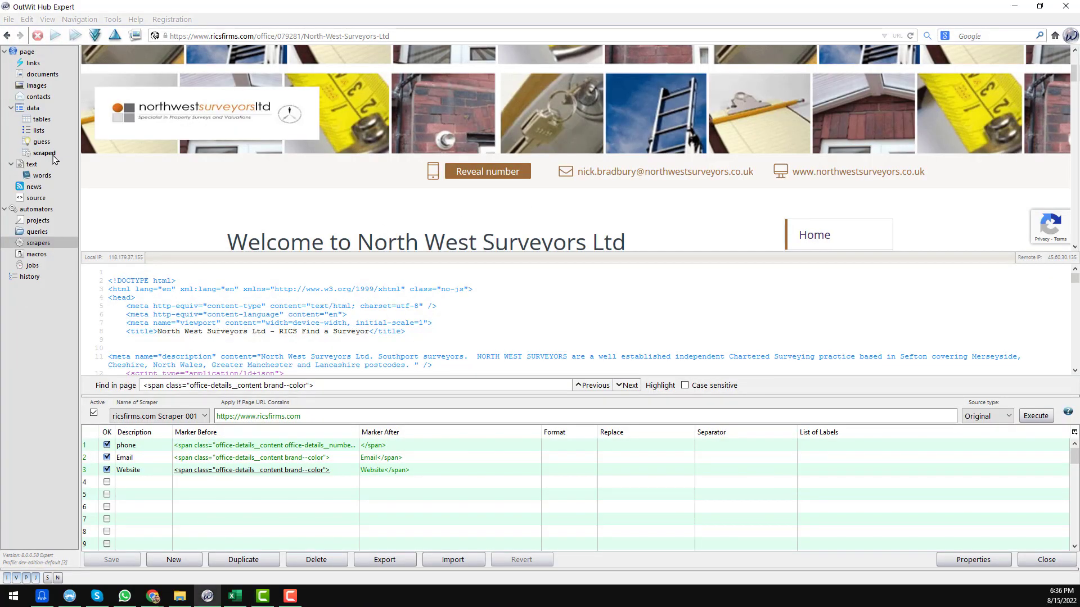
{"action": "left_click", "coordinate": [53, 157]}
{"action": "left_click", "coordinate": [448, 38]}
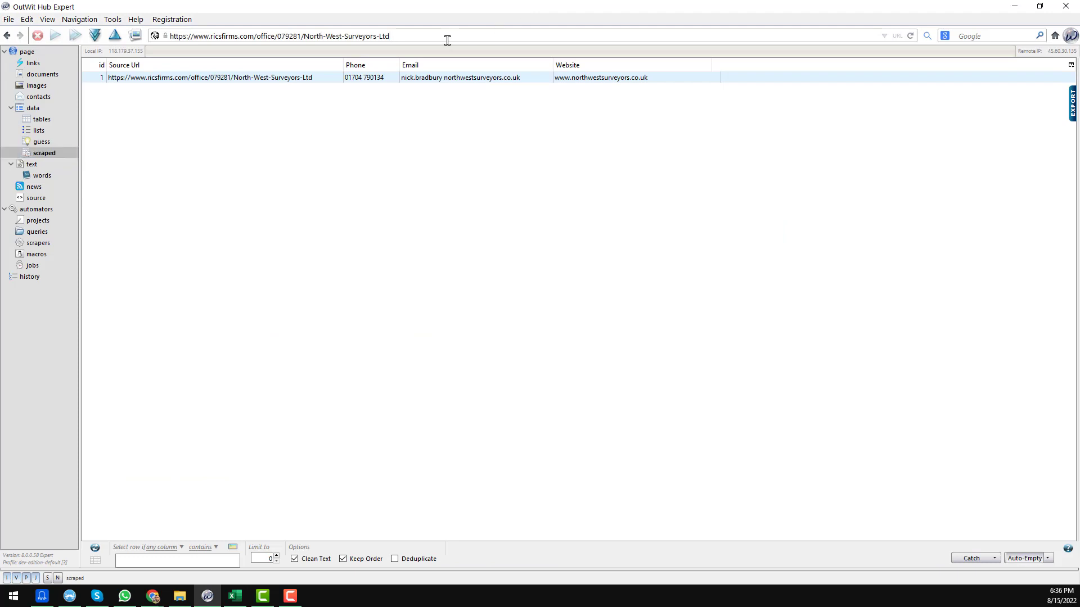
{"action": "left_click", "coordinate": [1046, 558]}
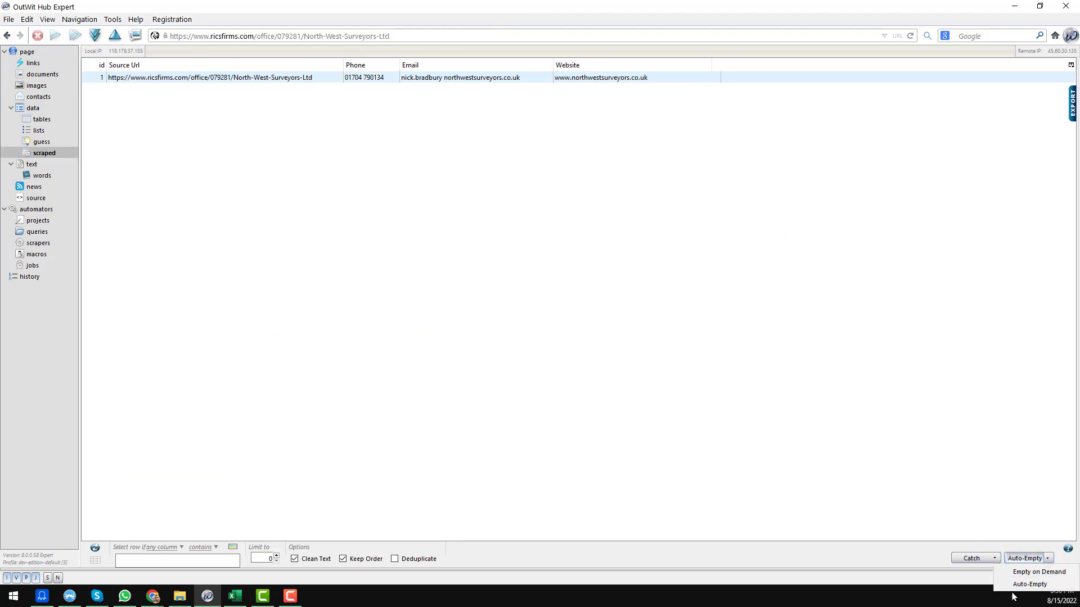
{"action": "left_click", "coordinate": [1035, 571]}
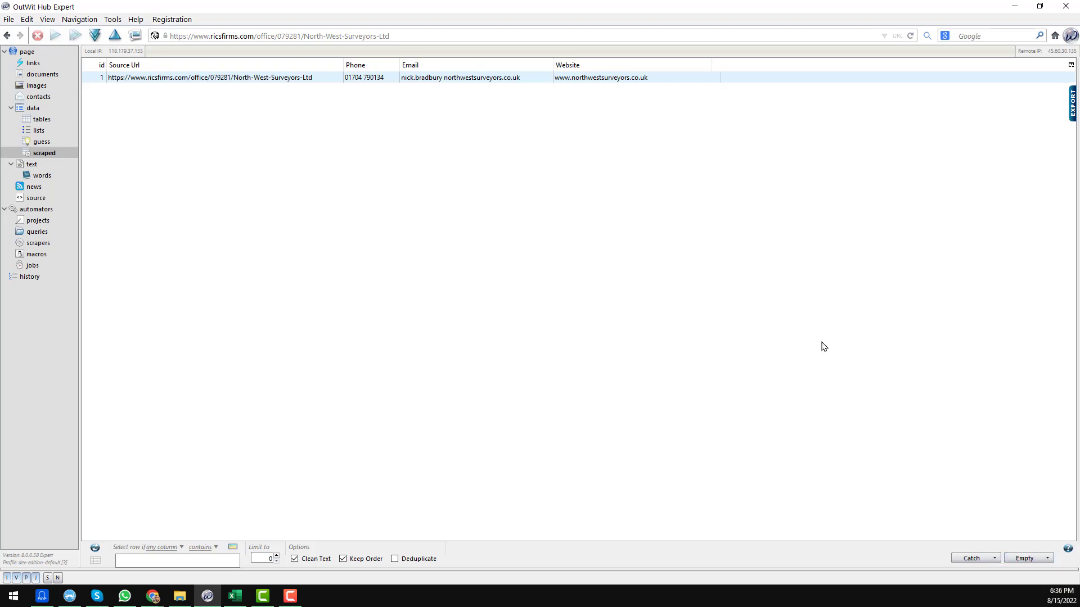
- Load the copied Allied-Surveyors-and-Valuers link to scrape it and enlarge the page preview above the results
{"action": "left_click", "coordinate": [589, 37]}
{"action": "key", "text": "ctrl+a"}
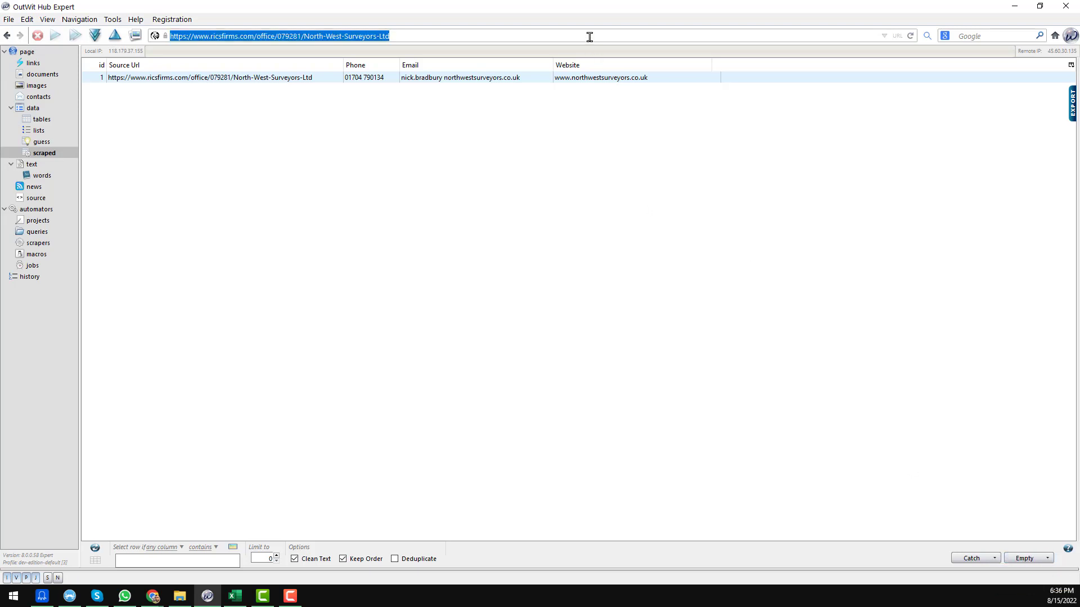
{"action": "key", "text": "ctrl+v"}
{"action": "key", "text": "Return"}
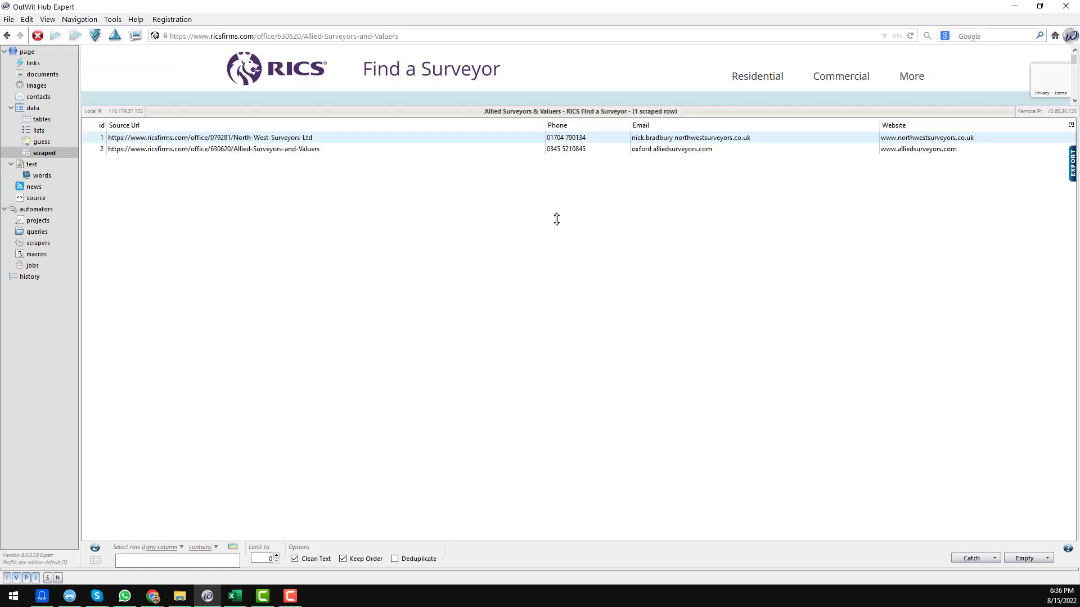
{"action": "left_click_drag", "start_coordinate": [550, 321], "coordinate": [552, 331]}
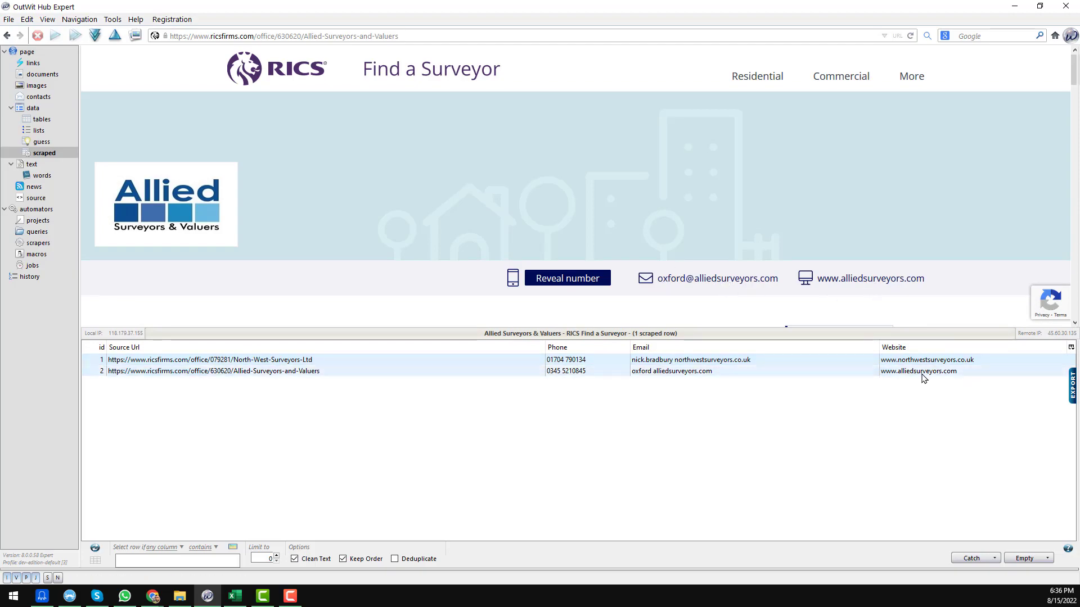
- Switch to Excel and copy the Hallas & Co West LTD office link from cell B4
{"action": "left_click", "coordinate": [235, 597]}
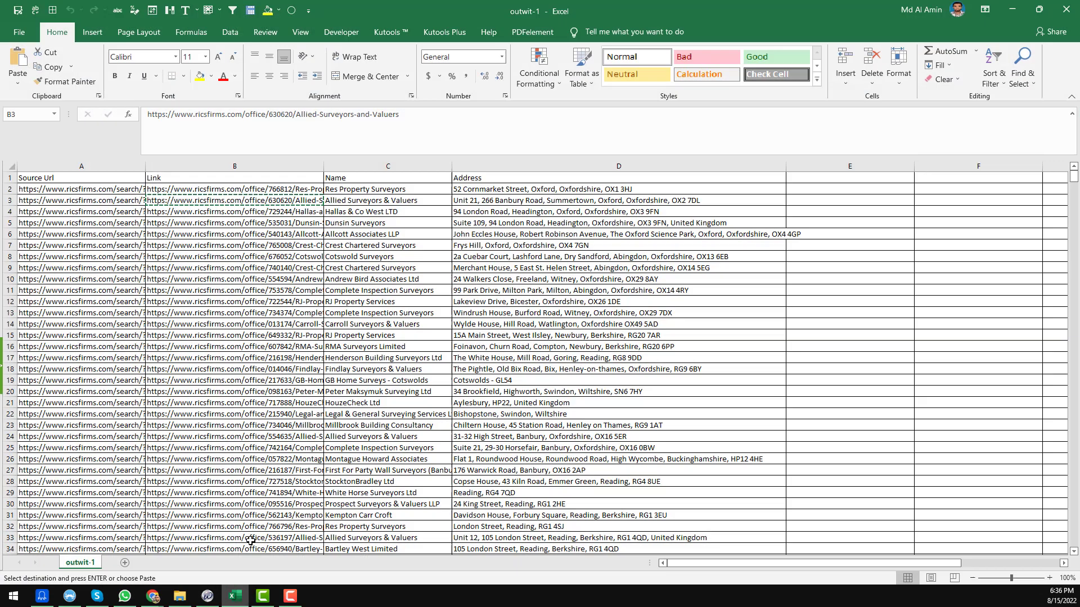
{"action": "left_click", "coordinate": [284, 214]}
{"action": "key", "text": "ctrl+c"}
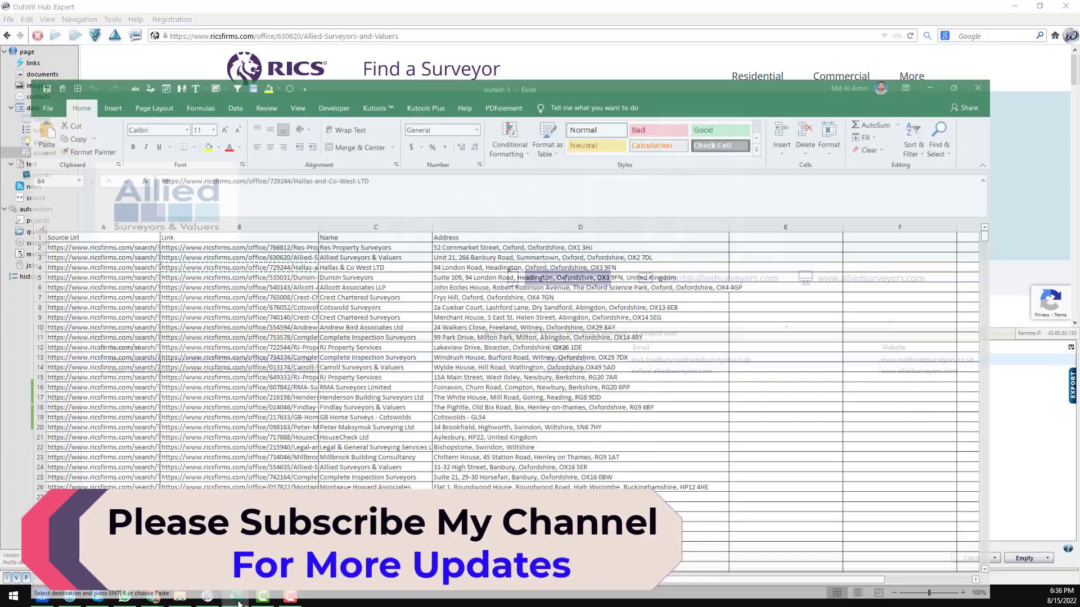
- Load the copied Hallas-and-Co-West-LTD link in OutWit Hub to scrape it, then shrink the page preview and narrow the Source Url column
{"action": "left_click", "coordinate": [208, 596]}
{"action": "left_click", "coordinate": [527, 36]}
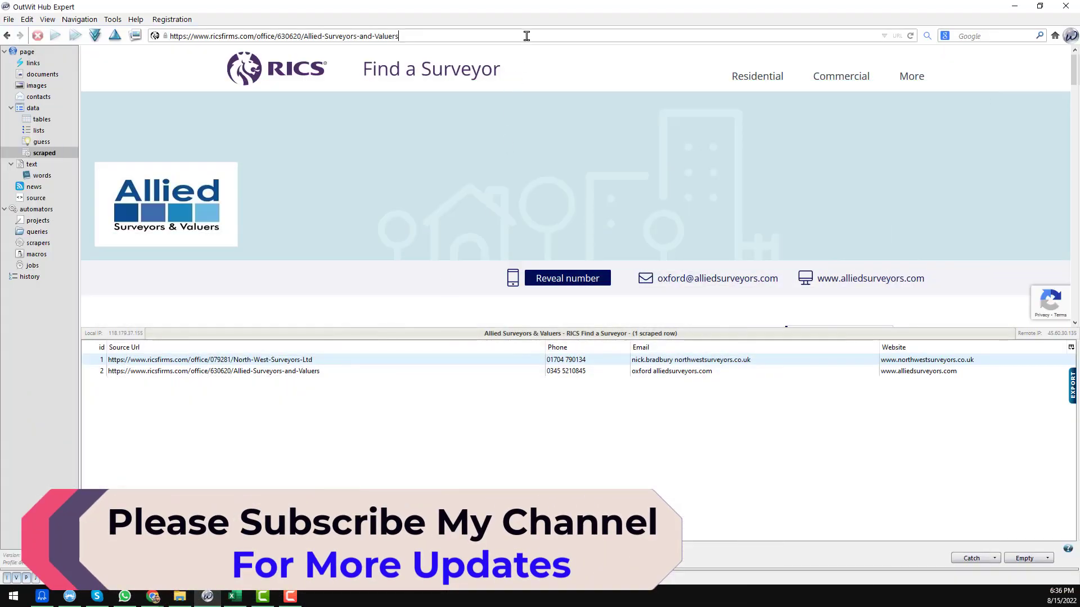
{"action": "key", "text": "ctrl+a"}
{"action": "key", "text": "ctrl+v"}
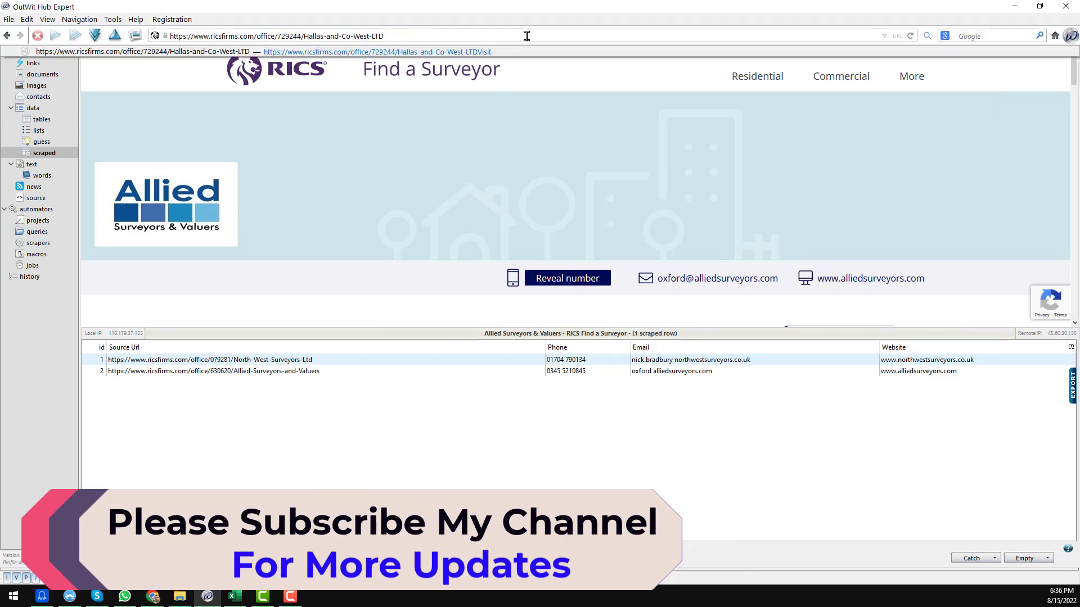
{"action": "key", "text": "Return"}
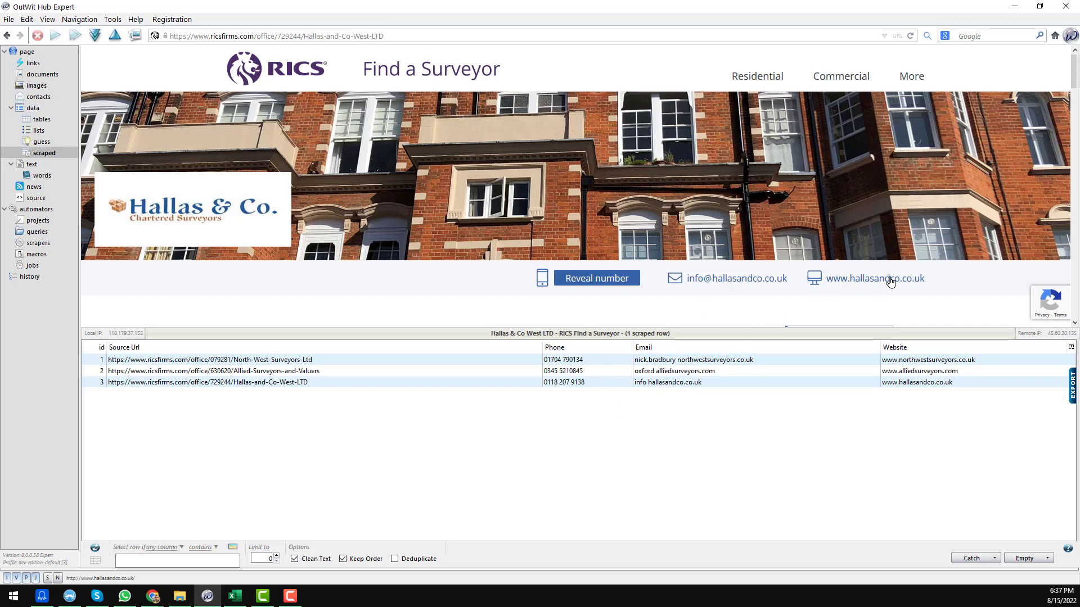
{"action": "left_click_drag", "start_coordinate": [455, 333], "coordinate": [467, 304]}
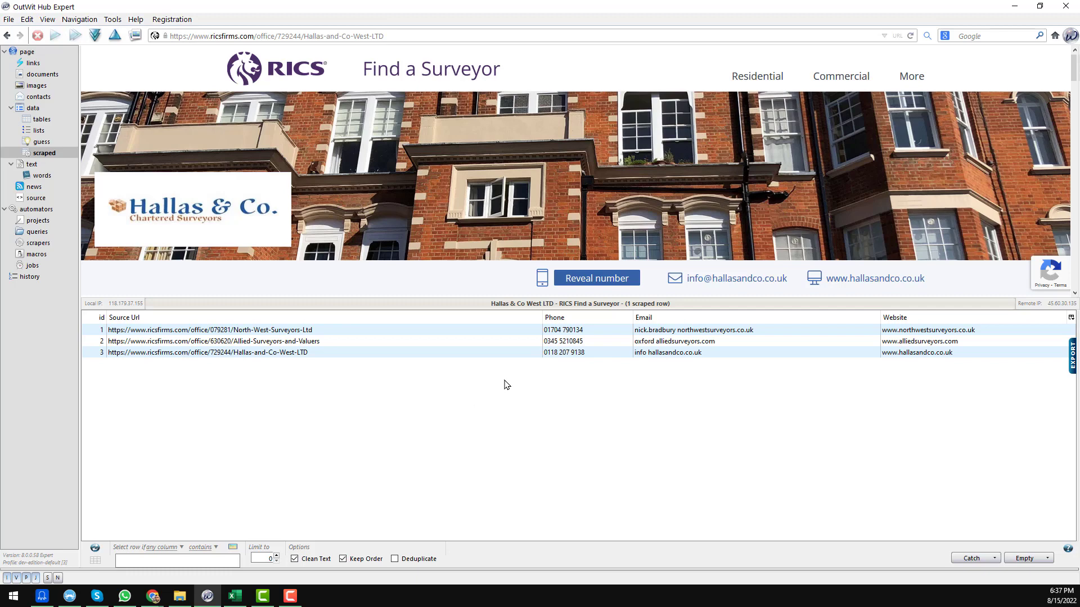
{"action": "left_click_drag", "start_coordinate": [543, 317], "coordinate": [369, 341]}
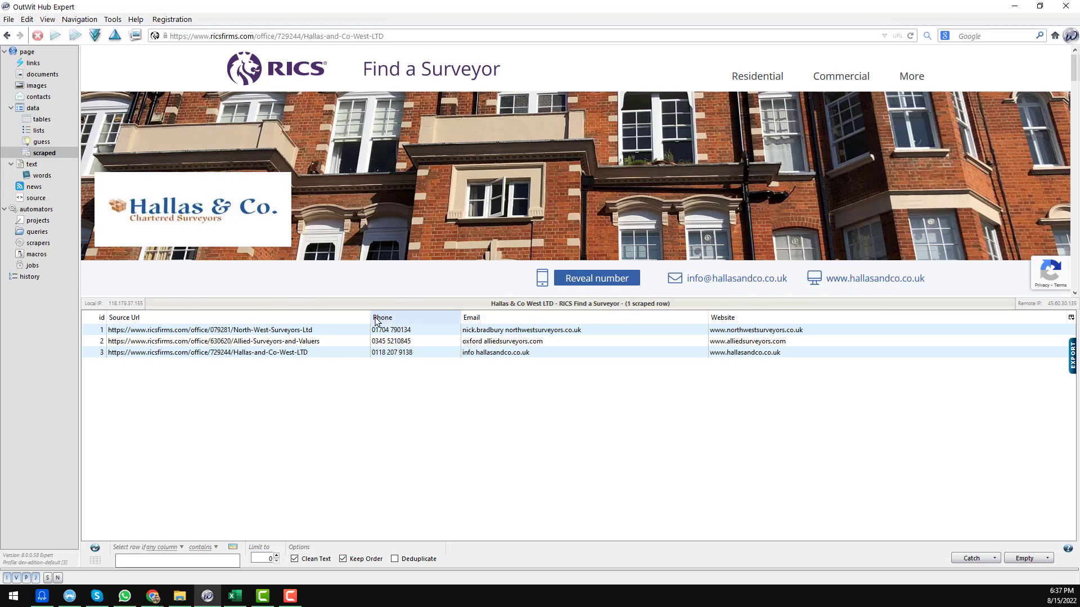
- Switch to Excel and copy all office links in the Link column, from cell B2 to the last filled row
{"action": "left_click", "coordinate": [228, 600]}
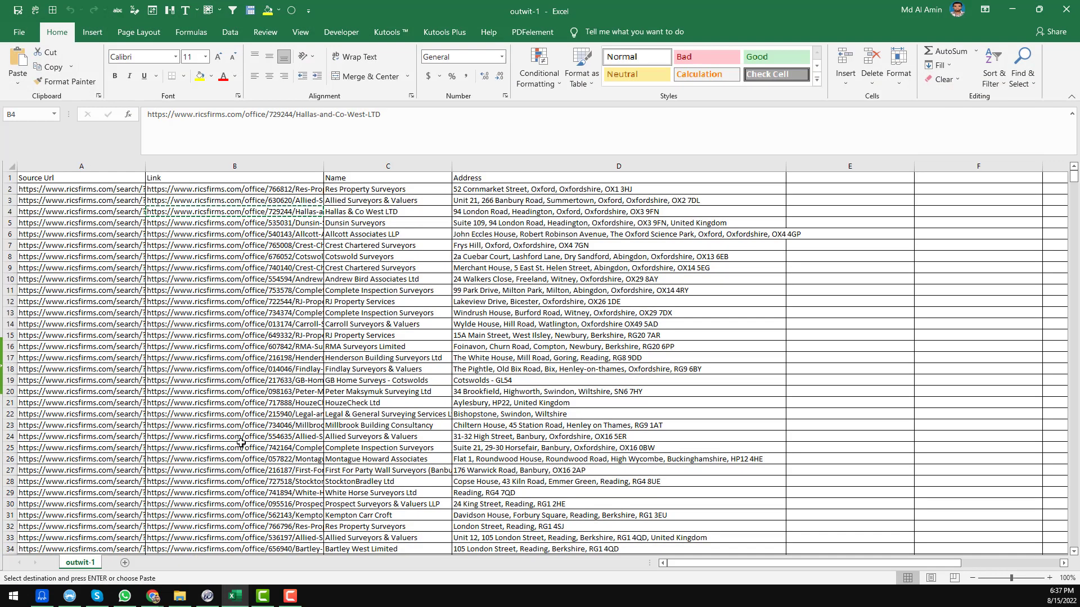
{"action": "left_click", "coordinate": [307, 192]}
{"action": "key", "text": "ctrl+shift+Down"}
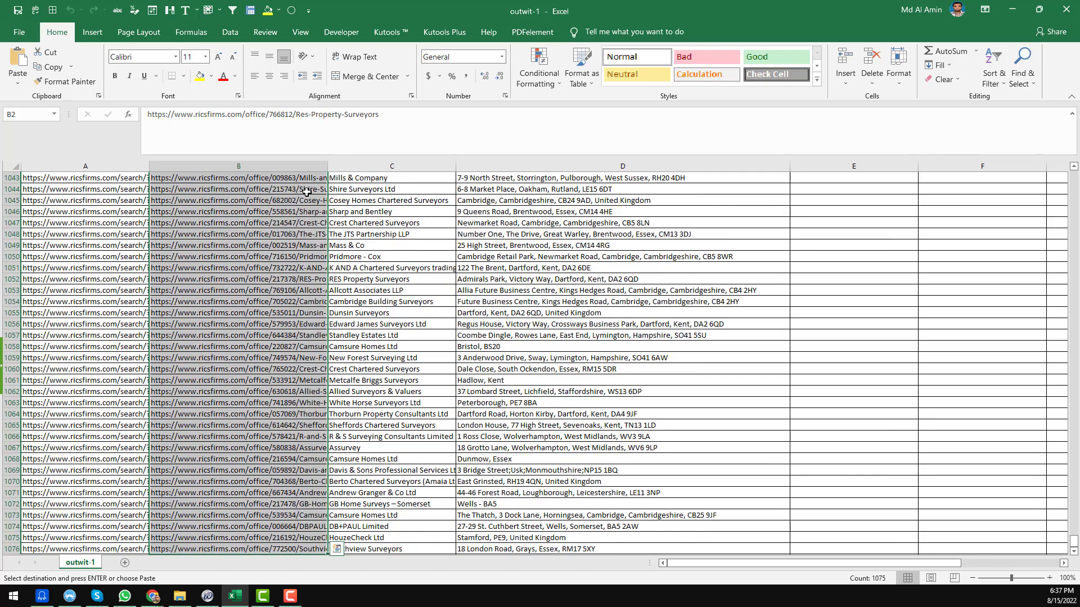
{"action": "scroll", "coordinate": [292, 329], "scroll_direction": "down", "scroll_amount": 5}
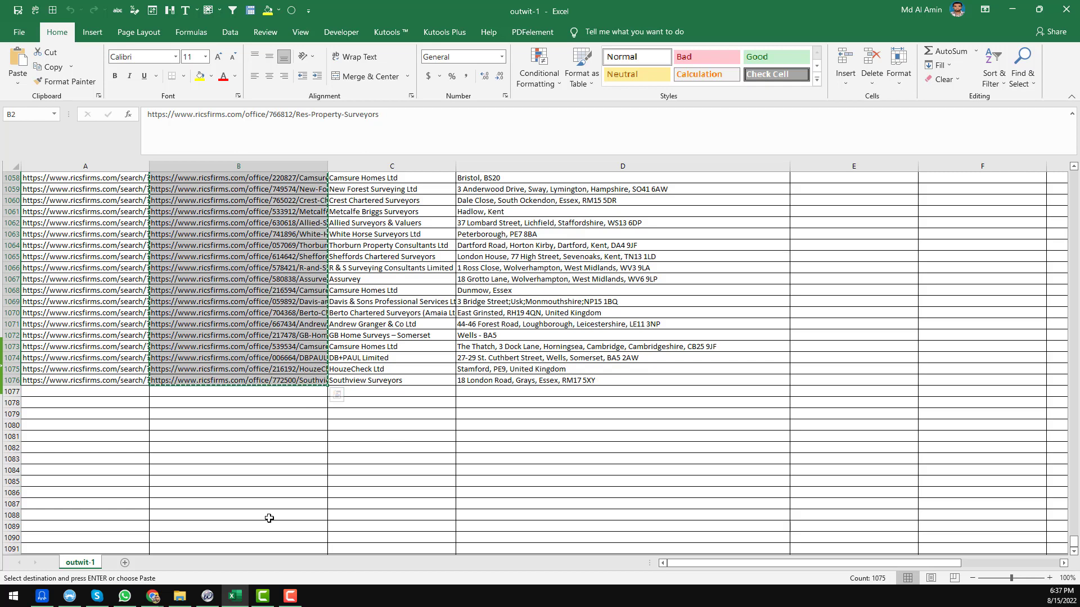
- Open the text file 11 from the project folder, replace its entire contents with the copied links and save it
{"action": "left_click", "coordinate": [181, 597]}
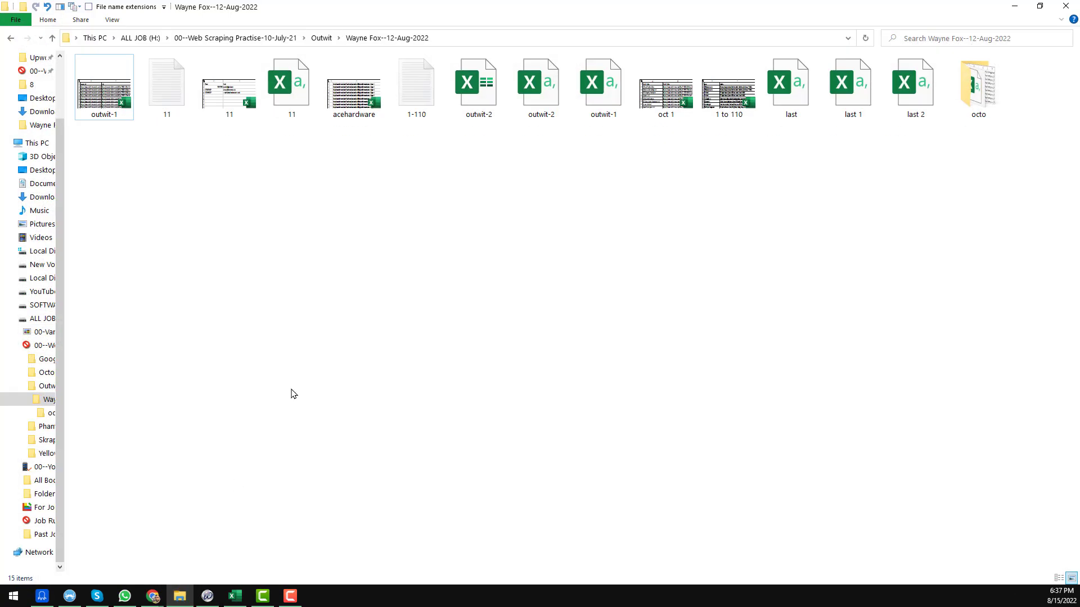
{"action": "key", "text": "Right"}
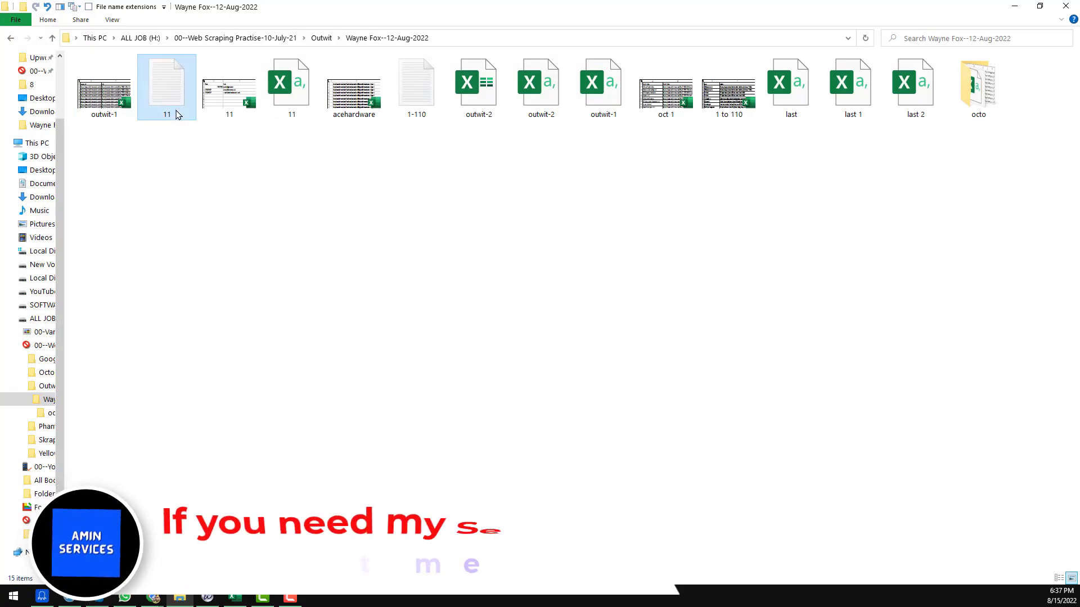
{"action": "key", "text": "Return"}
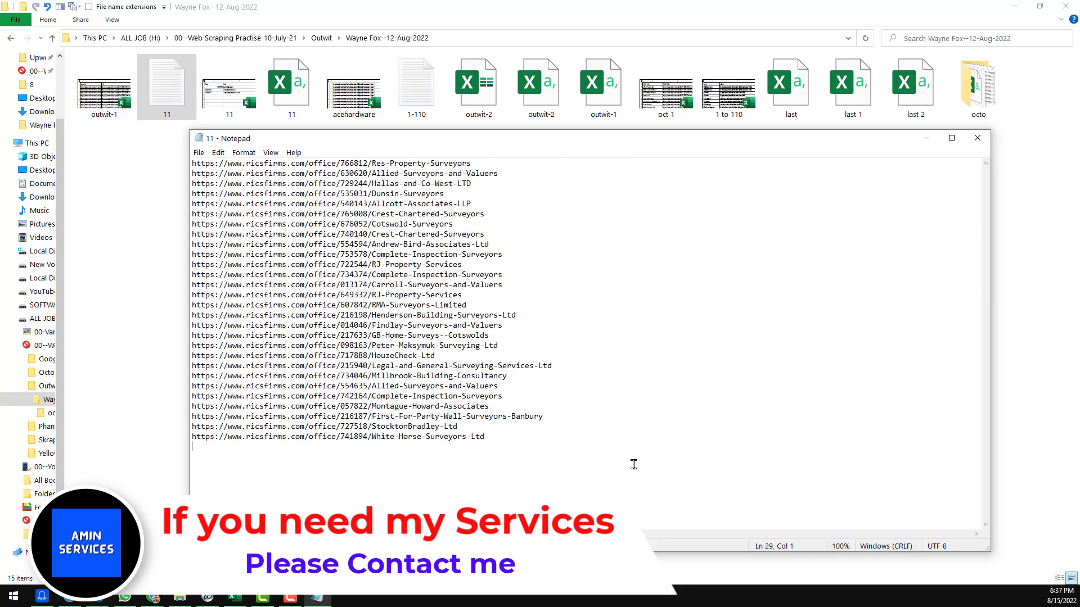
{"action": "key", "text": "ctrl+a"}
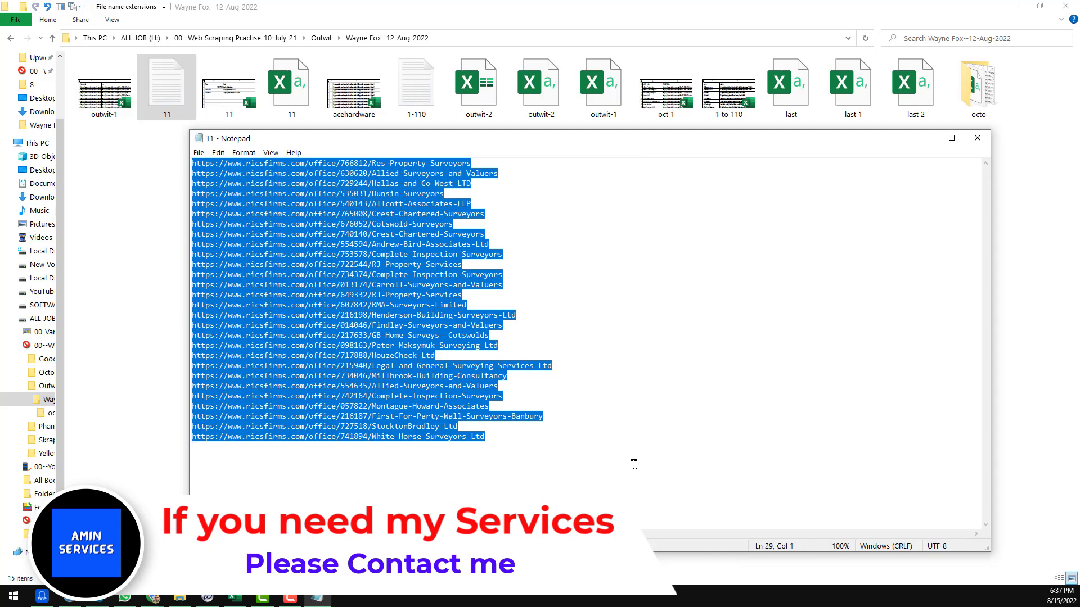
{"action": "key", "text": "ctrl+v"}
{"action": "key", "text": "ctrl+s"}
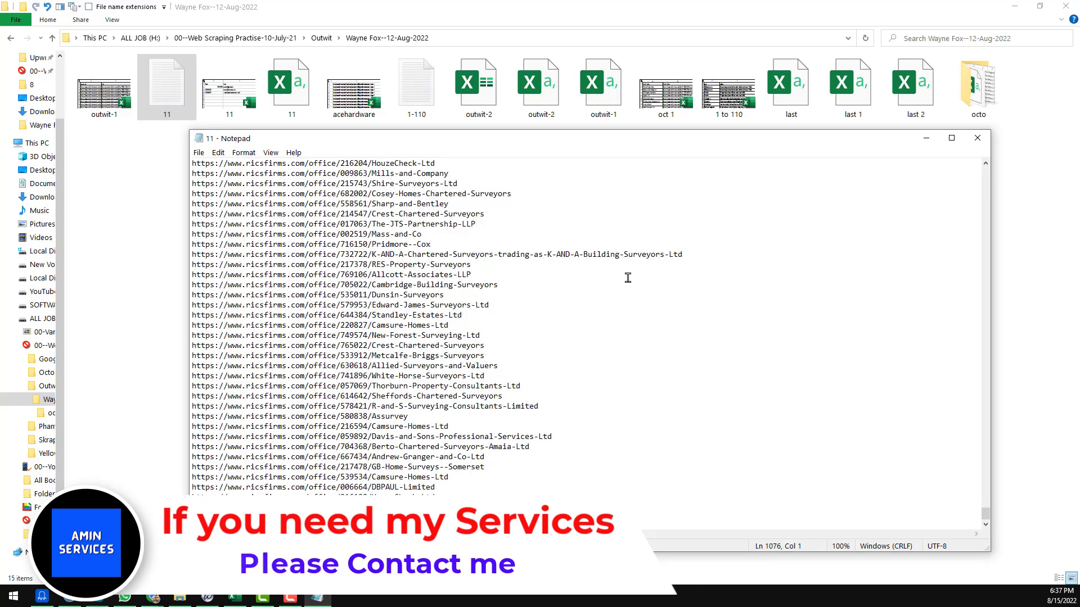
- Close the text file, switch to OutWit Hub's links view and load the text file 11 from the project folder
{"action": "left_click", "coordinate": [978, 138]}
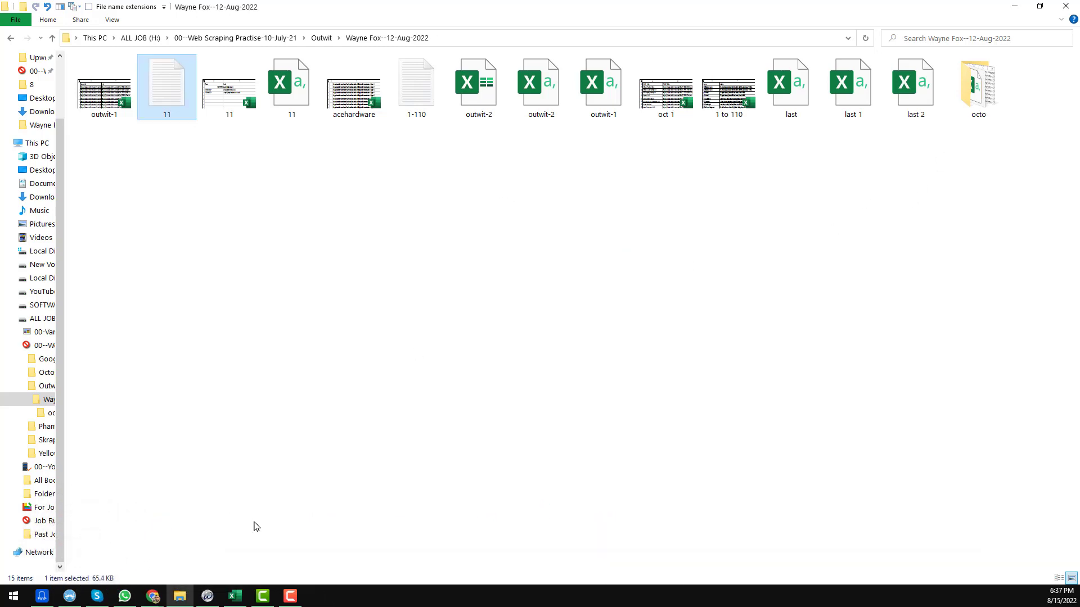
{"action": "left_click", "coordinate": [214, 596]}
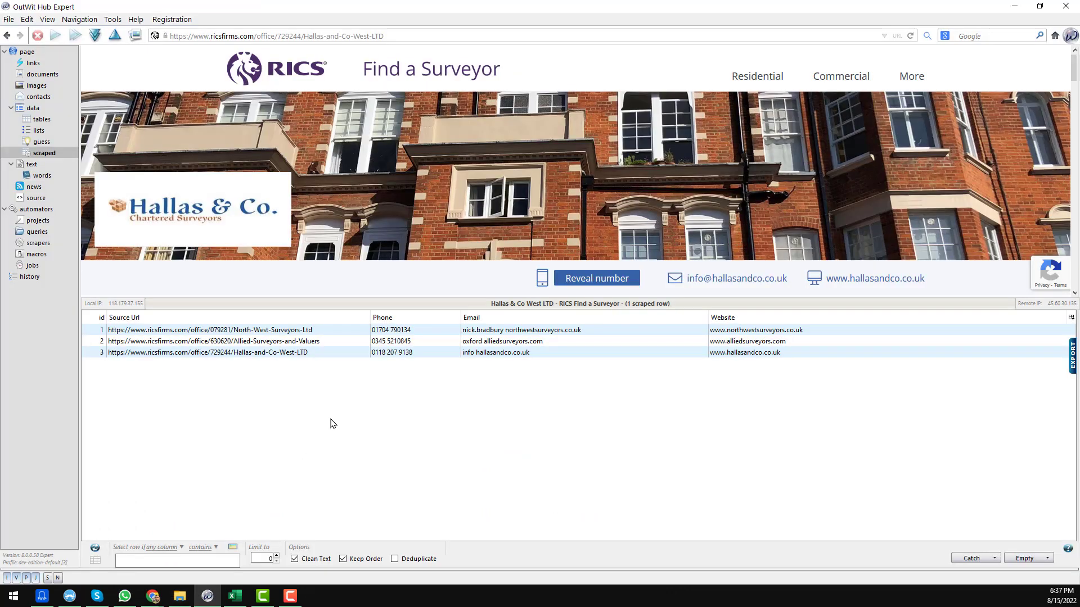
{"action": "left_click", "coordinate": [34, 63]}
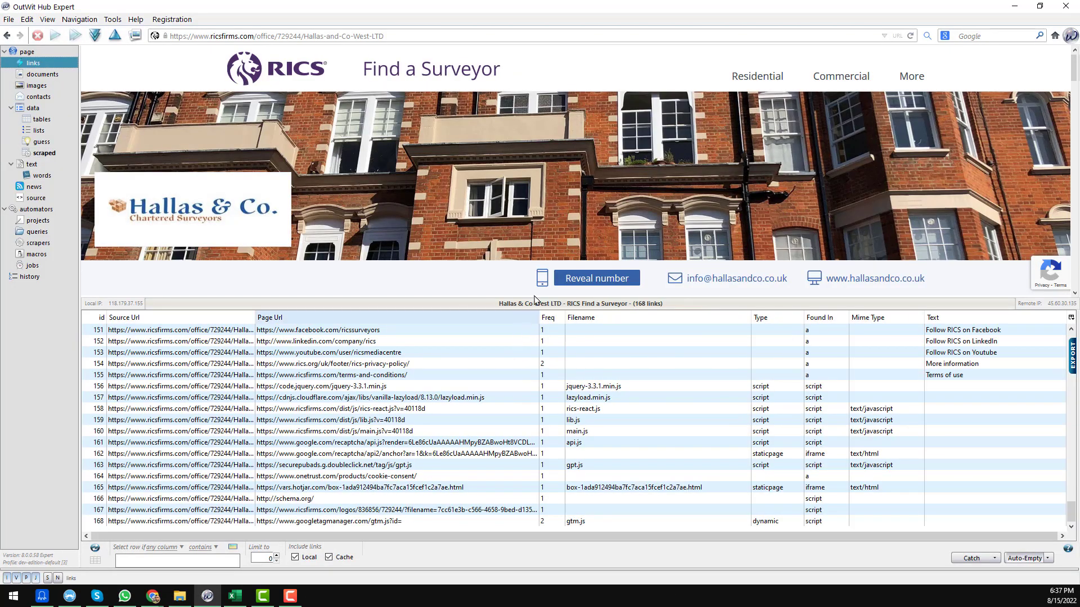
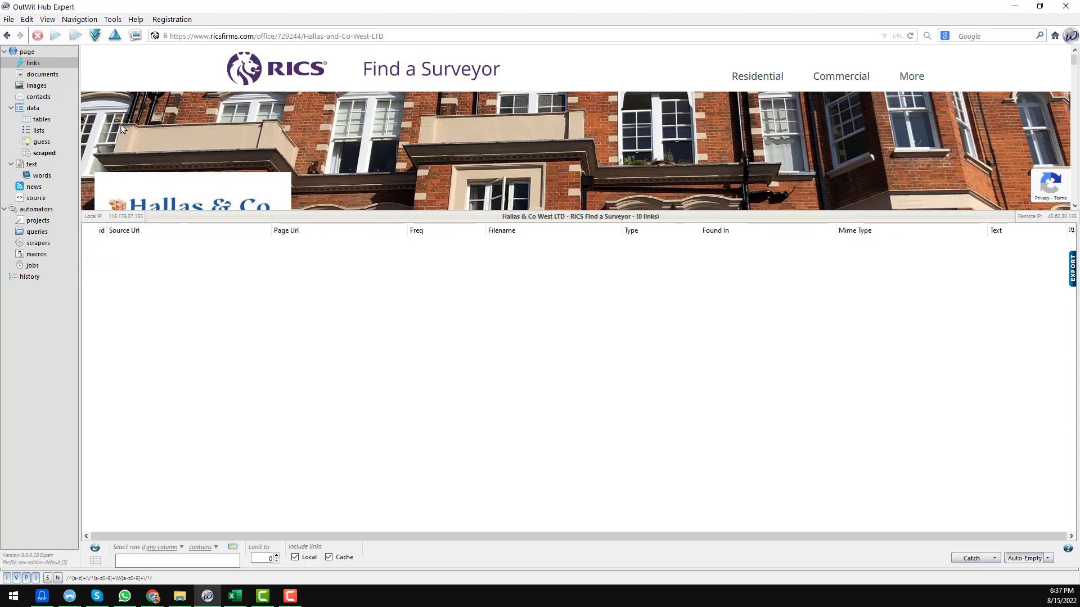
{"action": "left_click", "coordinate": [9, 21]}
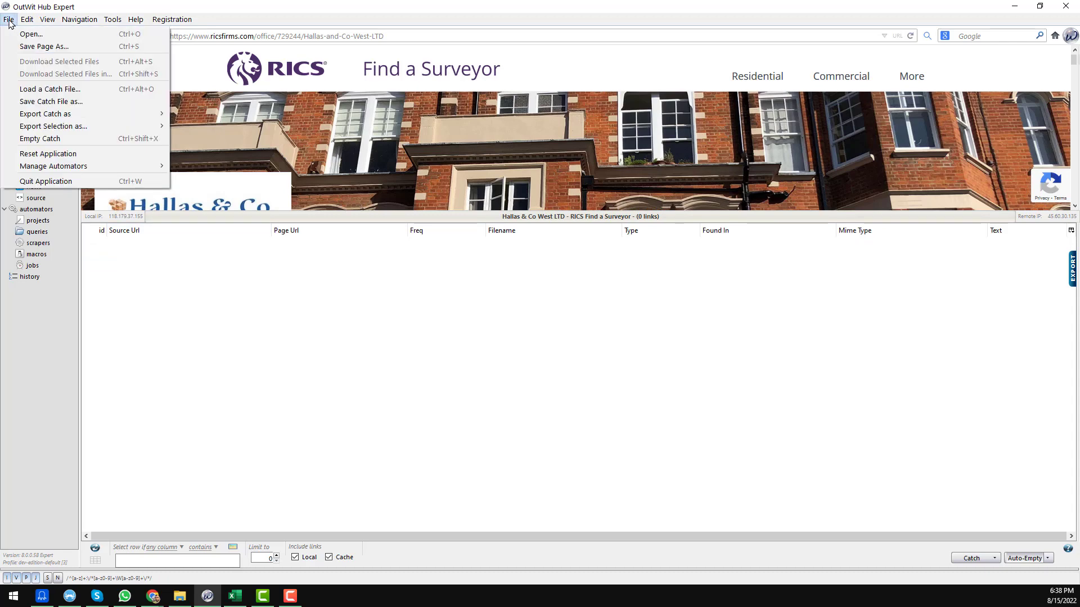
{"action": "left_click", "coordinate": [32, 35]}
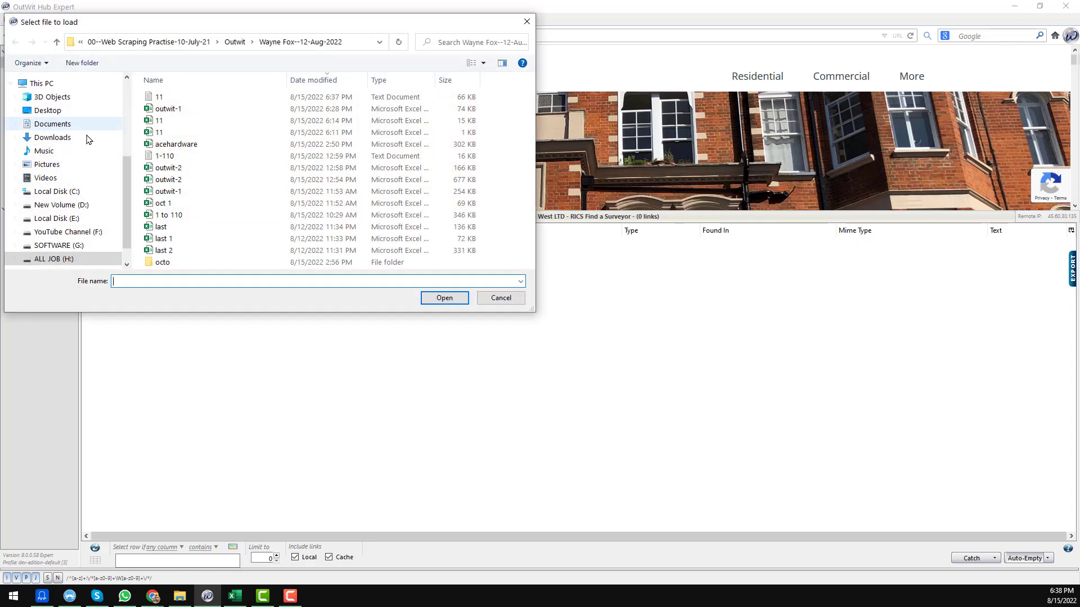
{"action": "left_click", "coordinate": [176, 99]}
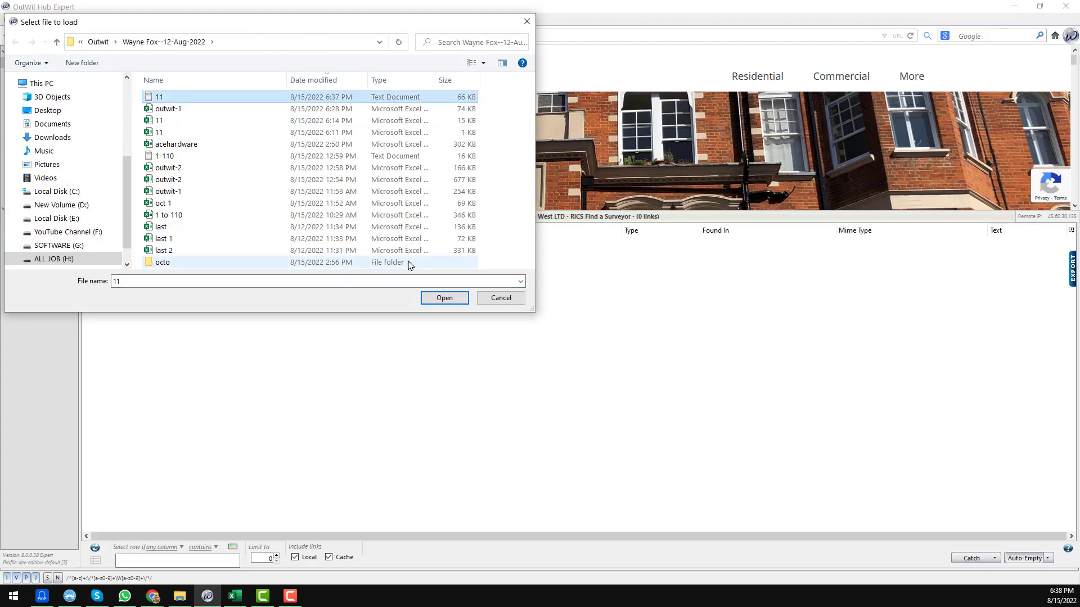
{"action": "left_click", "coordinate": [444, 298]}
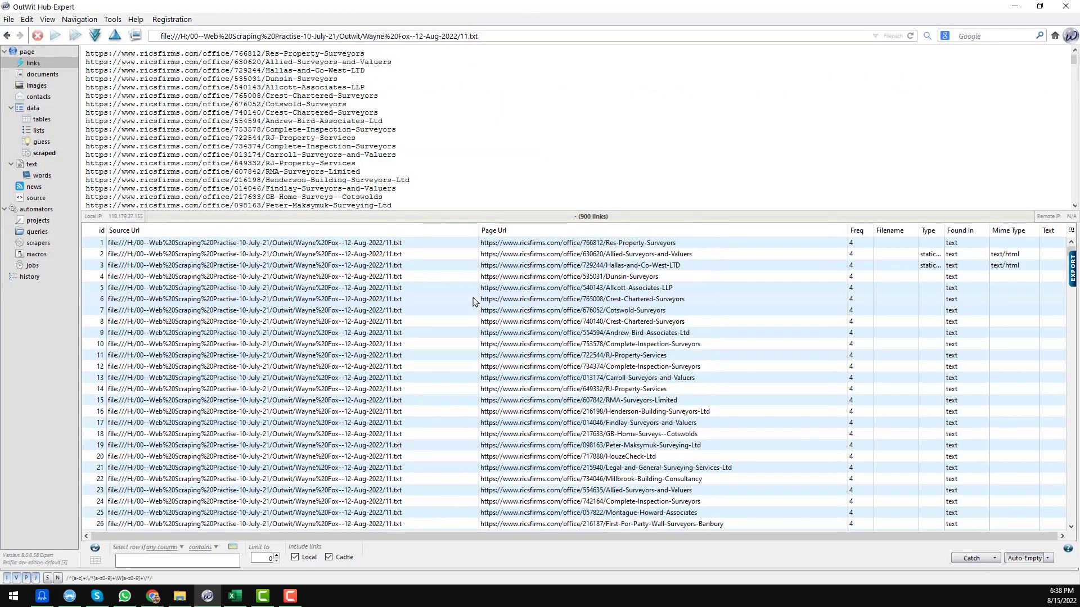
- Enlarge the links list, narrow its Source Url column, and Fast Scrape all listed links with ricsfirms.com Scraper 001
{"action": "left_click_drag", "start_coordinate": [544, 214], "coordinate": [537, 63]}
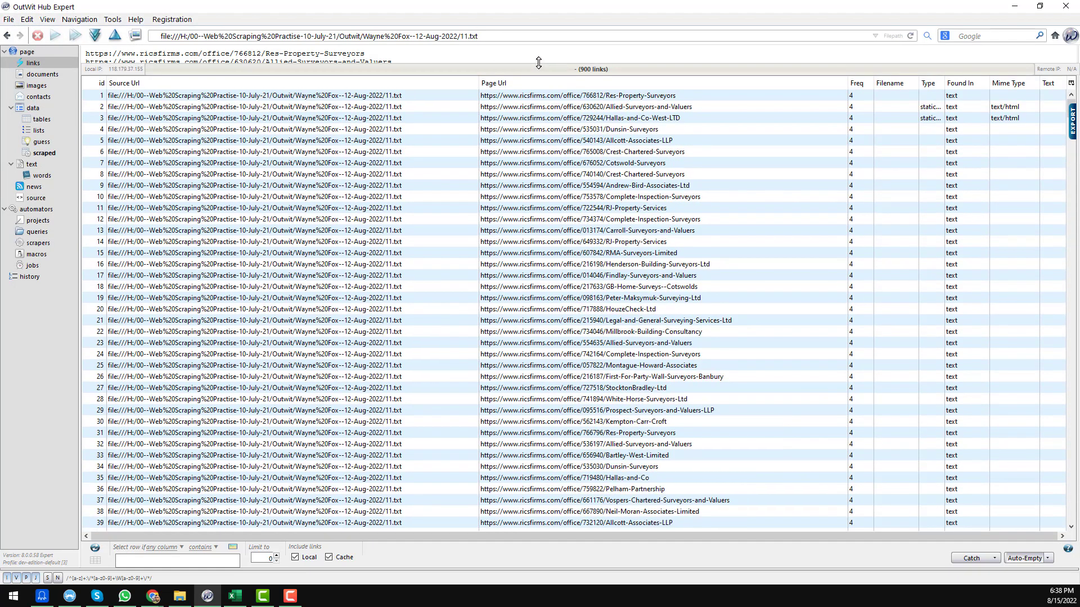
{"action": "left_click_drag", "start_coordinate": [479, 81], "coordinate": [402, 80]}
{"action": "key", "text": "ctrl+a"}
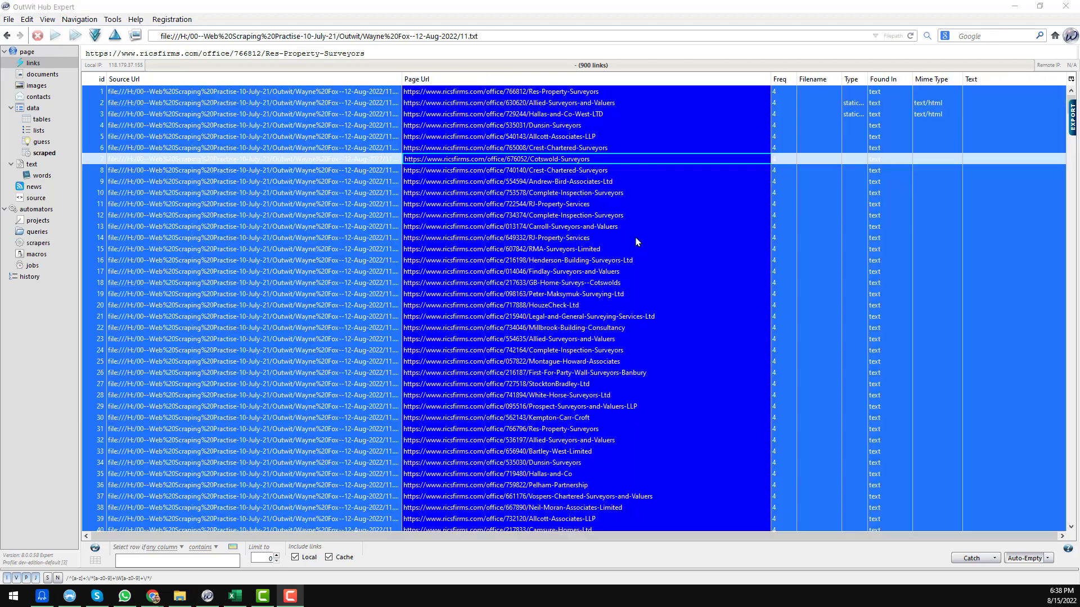
{"action": "right_click", "coordinate": [442, 139]}
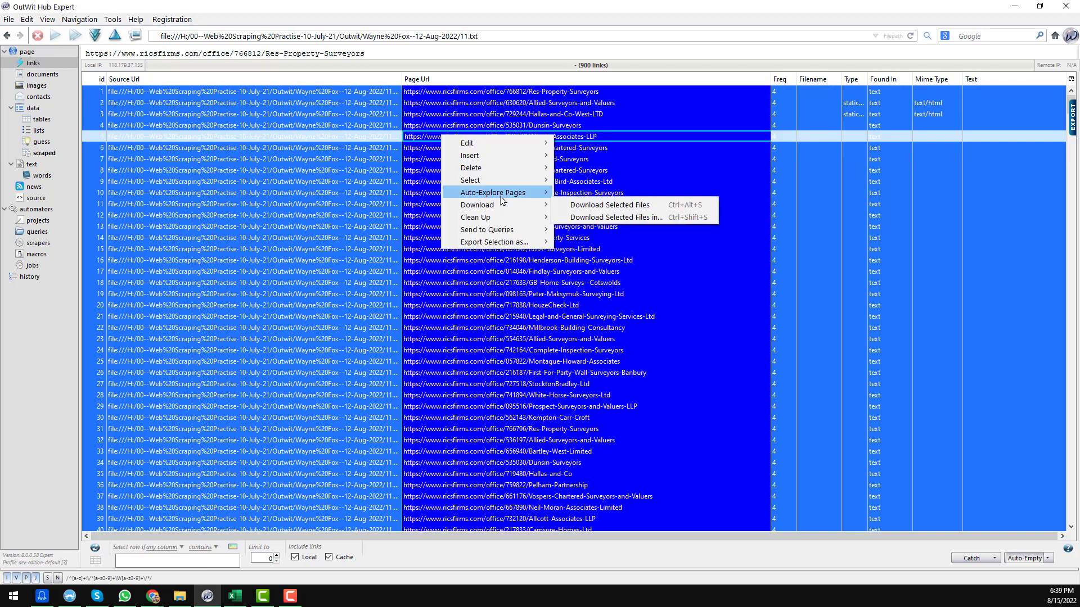
{"action": "mouse_move", "coordinate": [506, 196]}
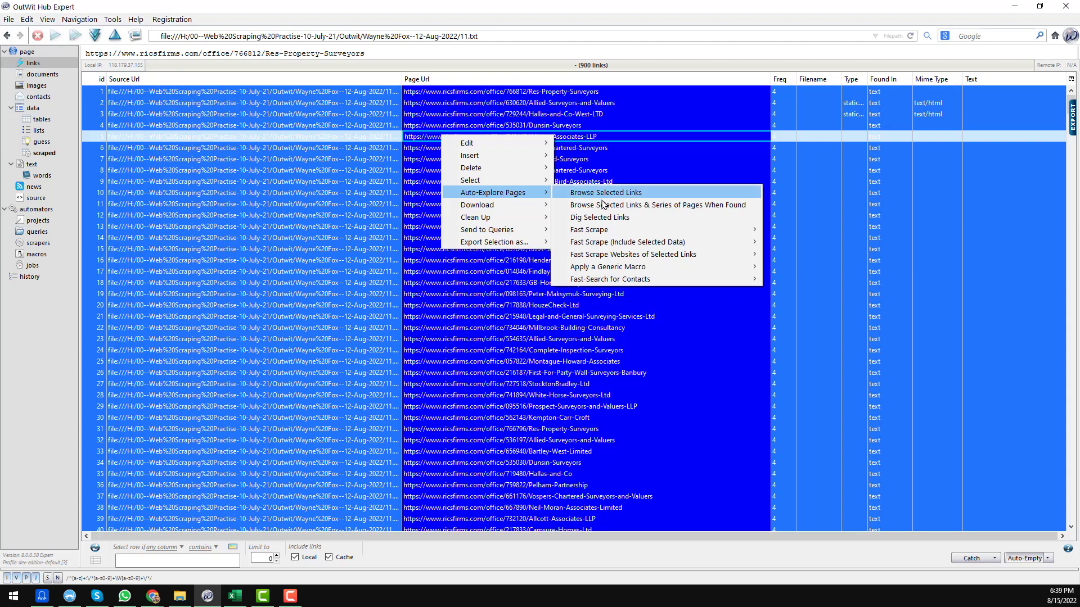
{"action": "mouse_move", "coordinate": [611, 233]}
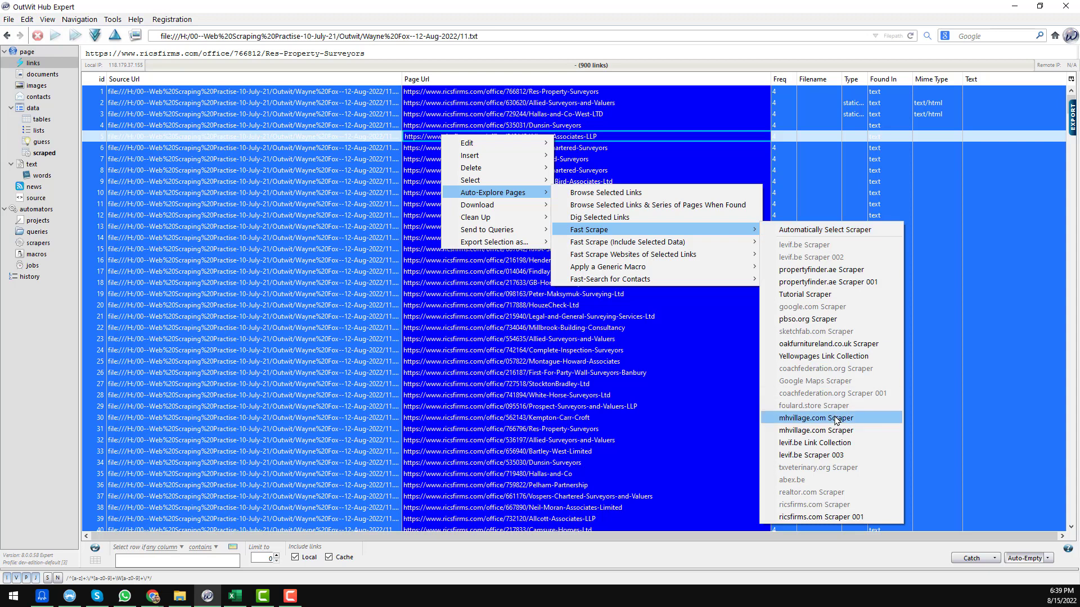
{"action": "left_click", "coordinate": [821, 517]}
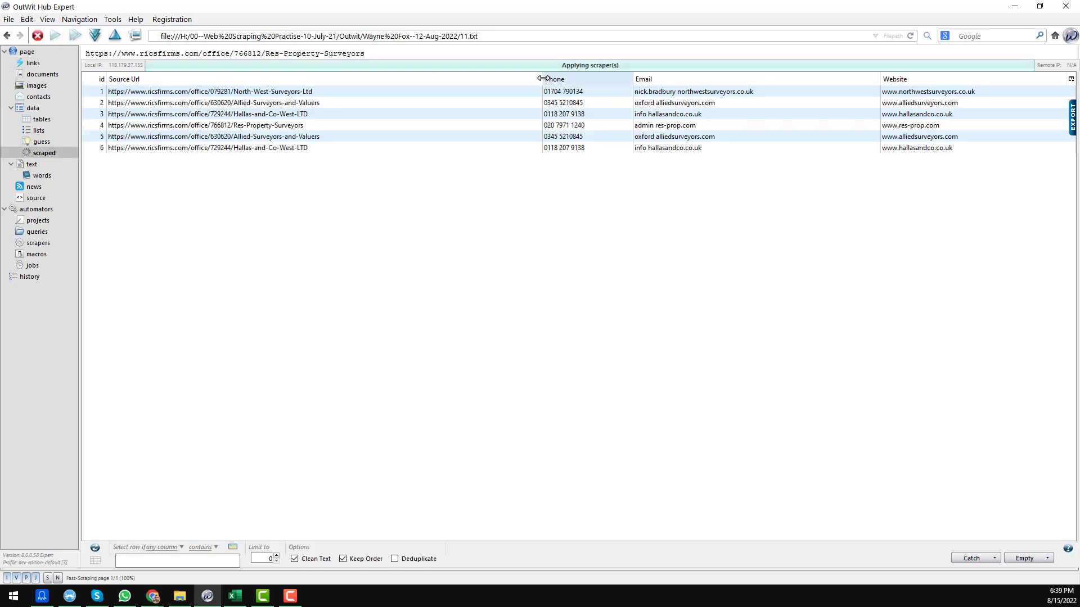
- Narrow the Source Url column of the scraped results and stop the running scrape
{"action": "left_click_drag", "start_coordinate": [527, 90], "coordinate": [357, 156]}
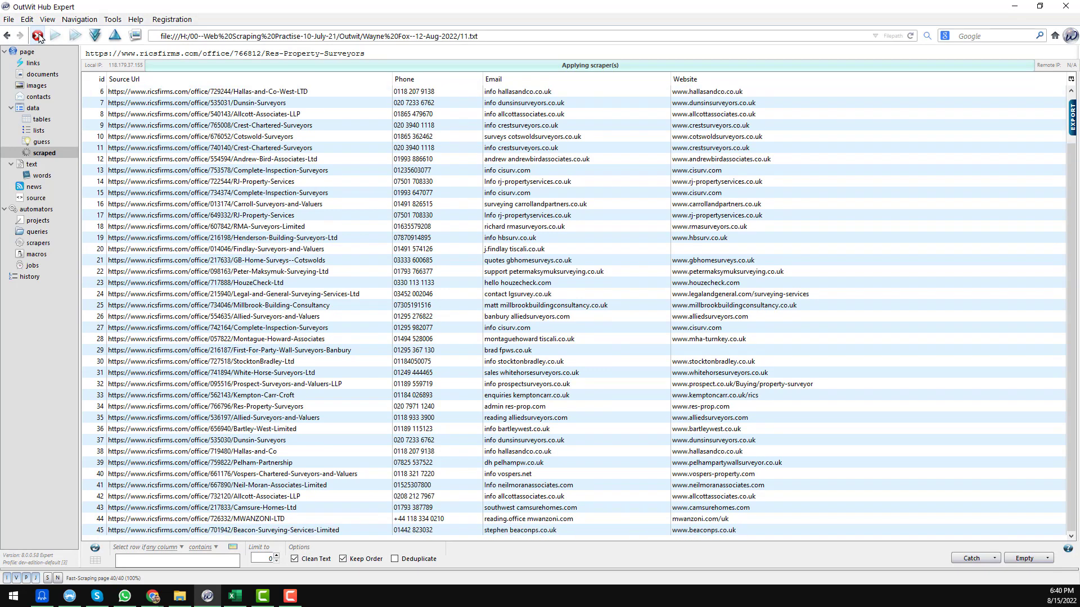
{"action": "left_click", "coordinate": [38, 35]}
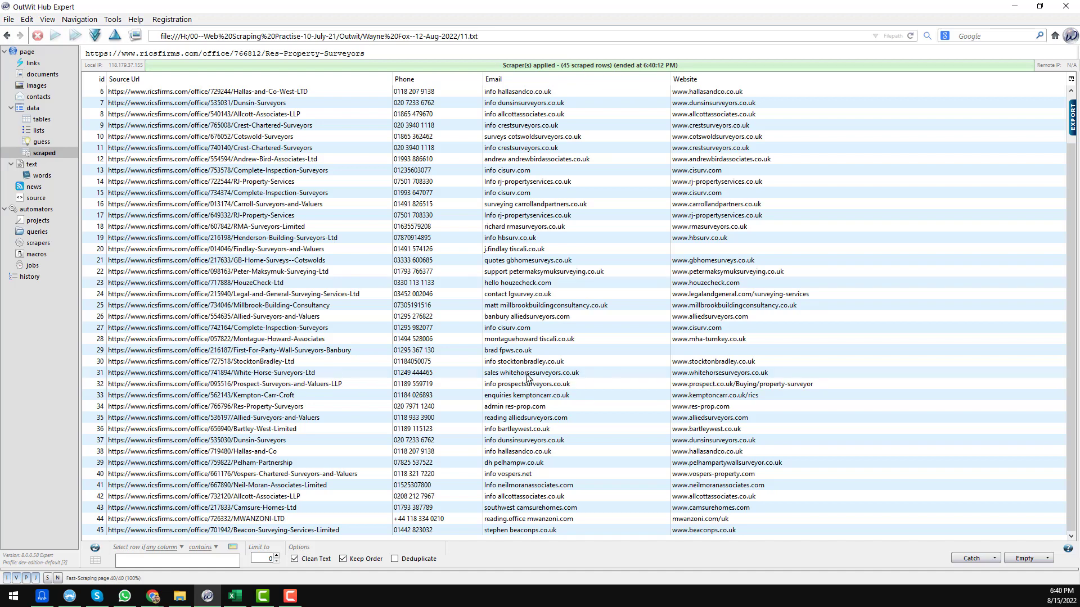
{"action": "left_click_drag", "start_coordinate": [528, 372], "coordinate": [498, 367]}
- Export the scraped rows as a comma-separated CSV file named 22 in the project folder
{"action": "left_click", "coordinate": [1070, 120]}
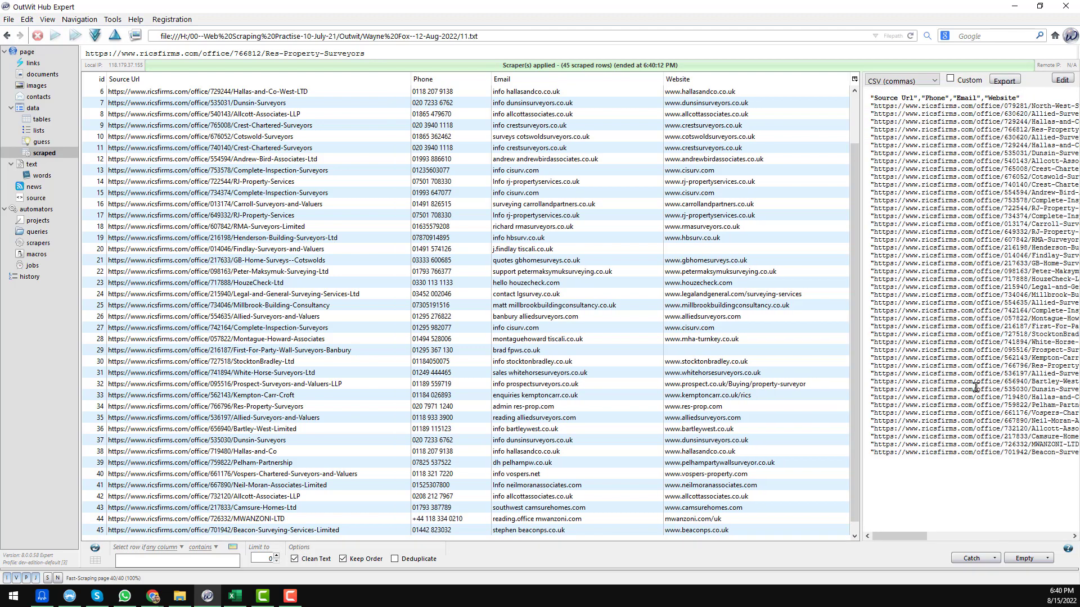
{"action": "left_click", "coordinate": [1005, 81]}
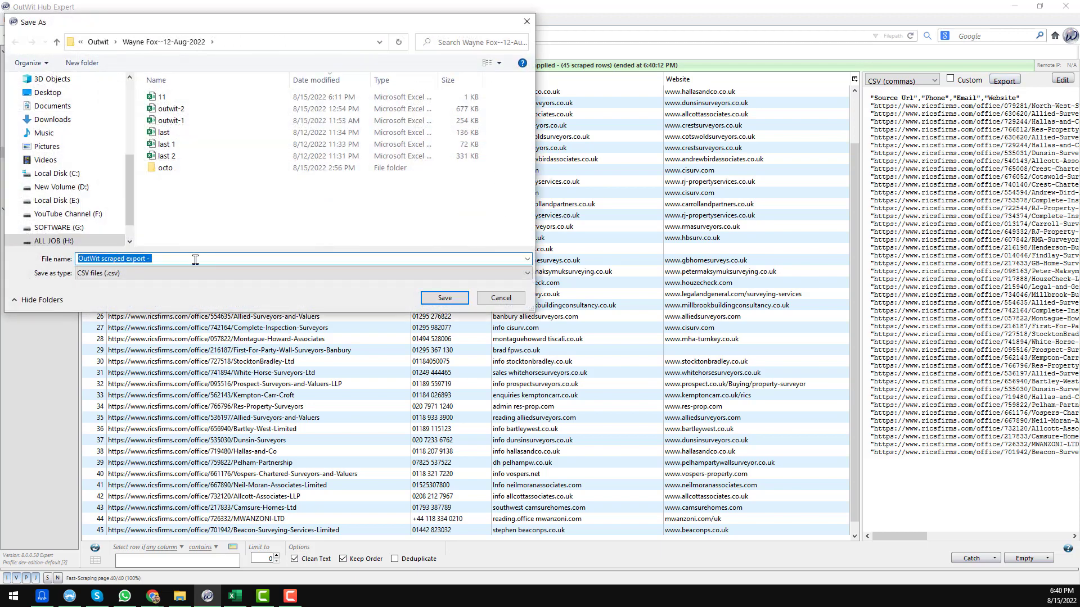
{"action": "type", "text": "22"}
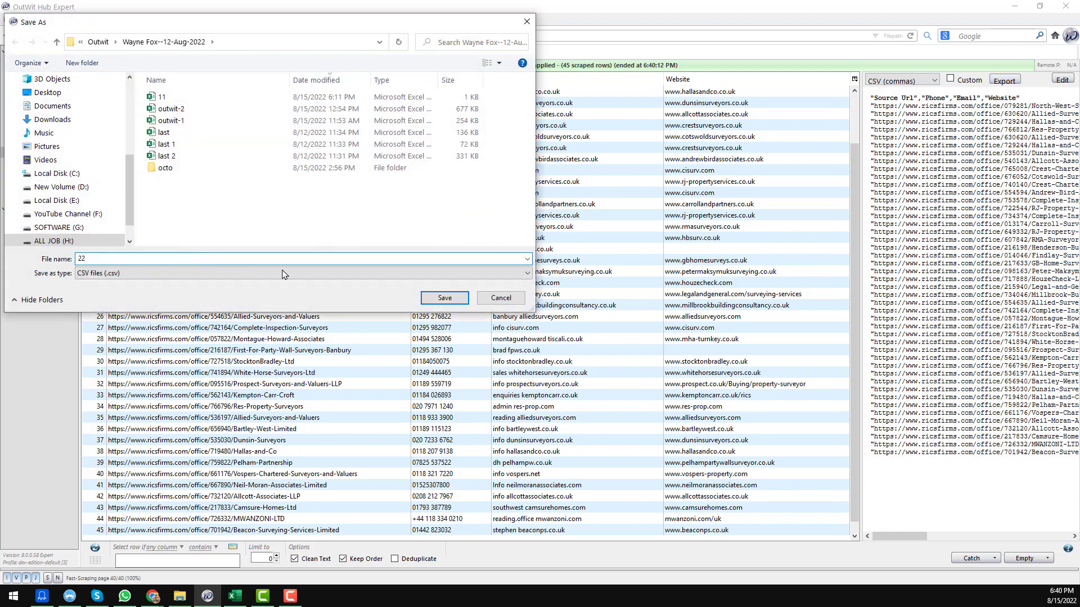
{"action": "left_click", "coordinate": [450, 300]}
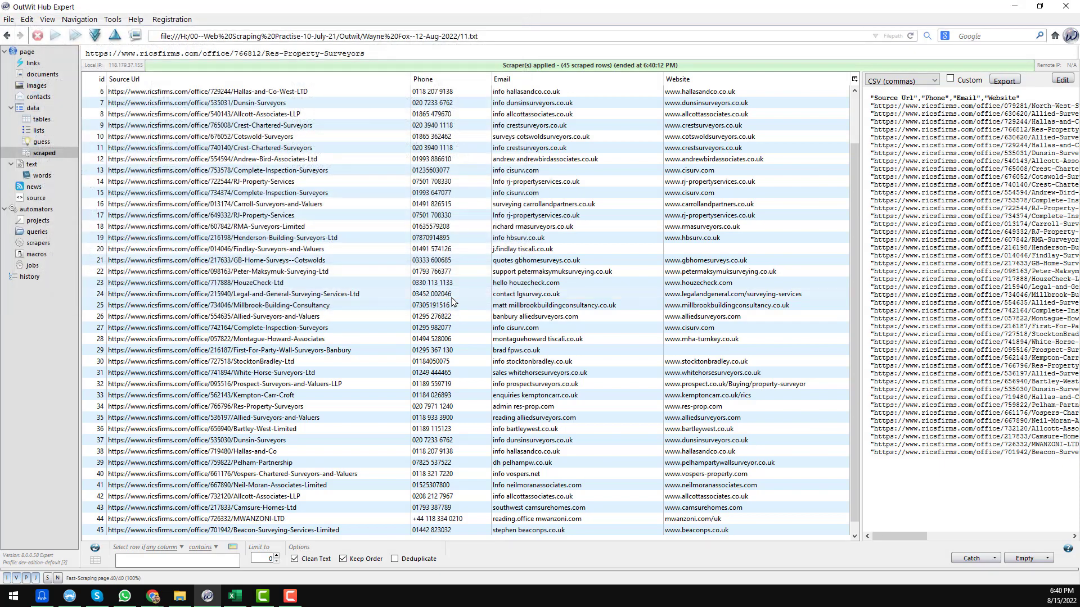
- Refresh the project folder in File Explorer and open the exported CSV file 22 in Excel
{"action": "left_click", "coordinate": [180, 596]}
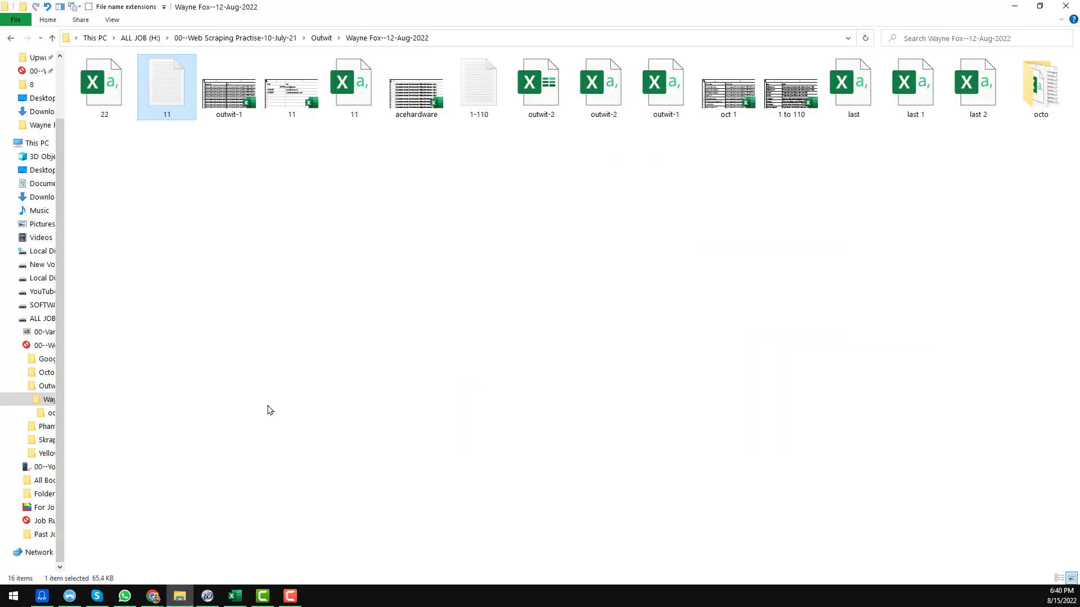
{"action": "left_click", "coordinate": [294, 297]}
{"action": "right_click", "coordinate": [277, 280]}
{"action": "left_click", "coordinate": [315, 330]}
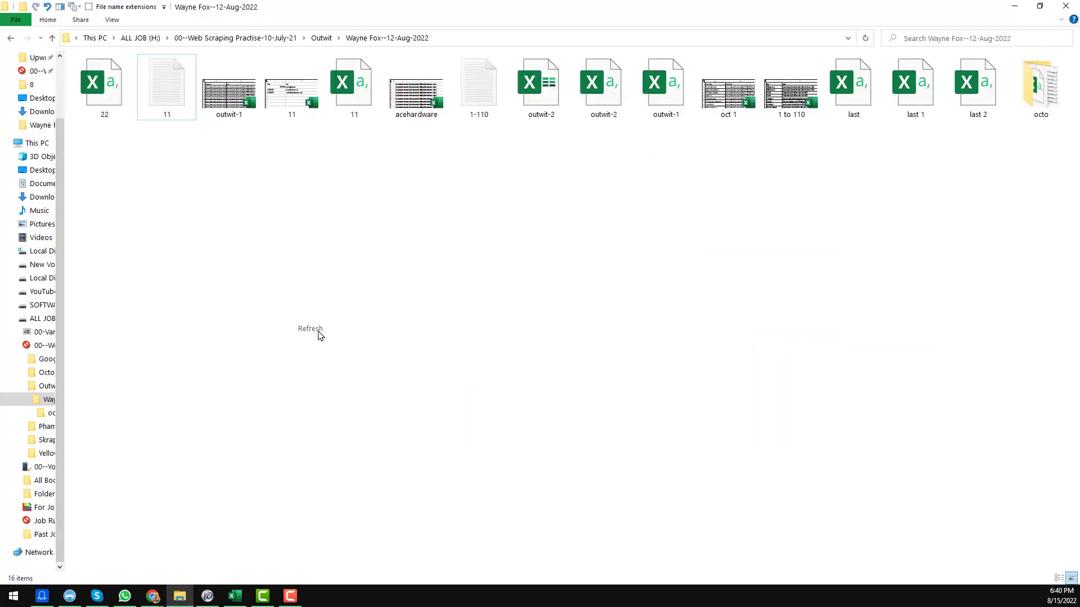
{"action": "left_click", "coordinate": [125, 112]}
{"action": "key", "text": "alt+Tab"}
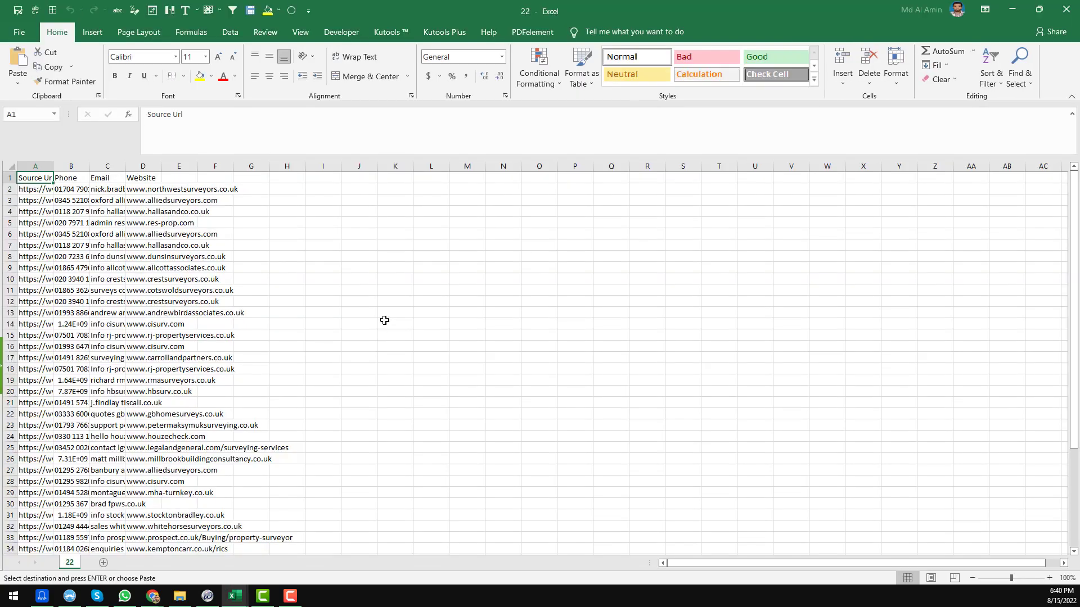
- Apply borders to all cells and widen every column, with the Phone column slightly narrower
{"action": "left_click", "coordinate": [12, 167]}
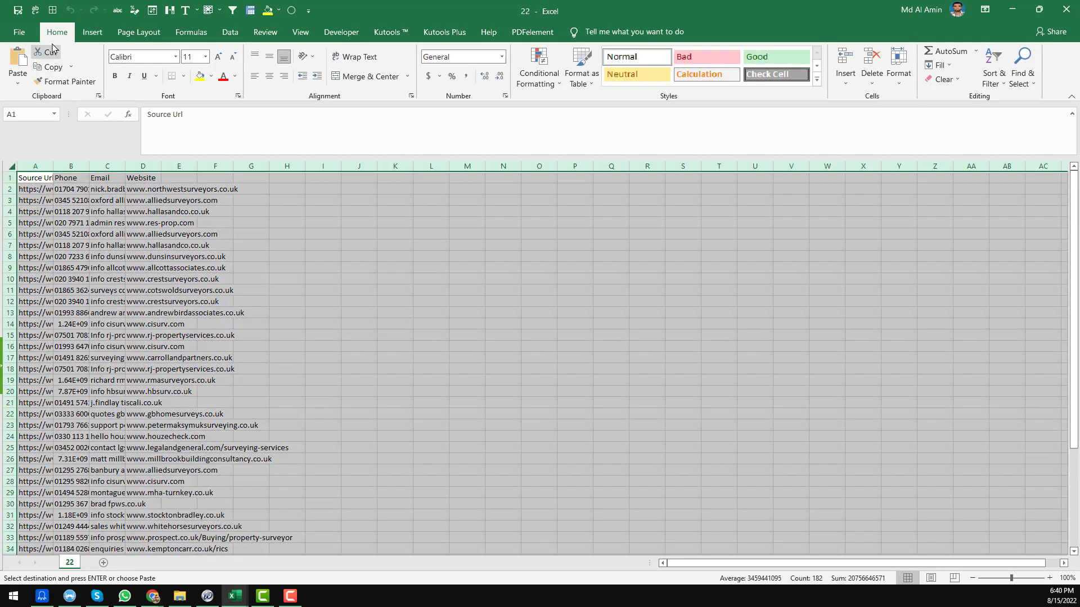
{"action": "left_click", "coordinate": [52, 10]}
{"action": "left_click_drag", "start_coordinate": [51, 165], "coordinate": [190, 166]}
{"action": "left_click", "coordinate": [279, 192]}
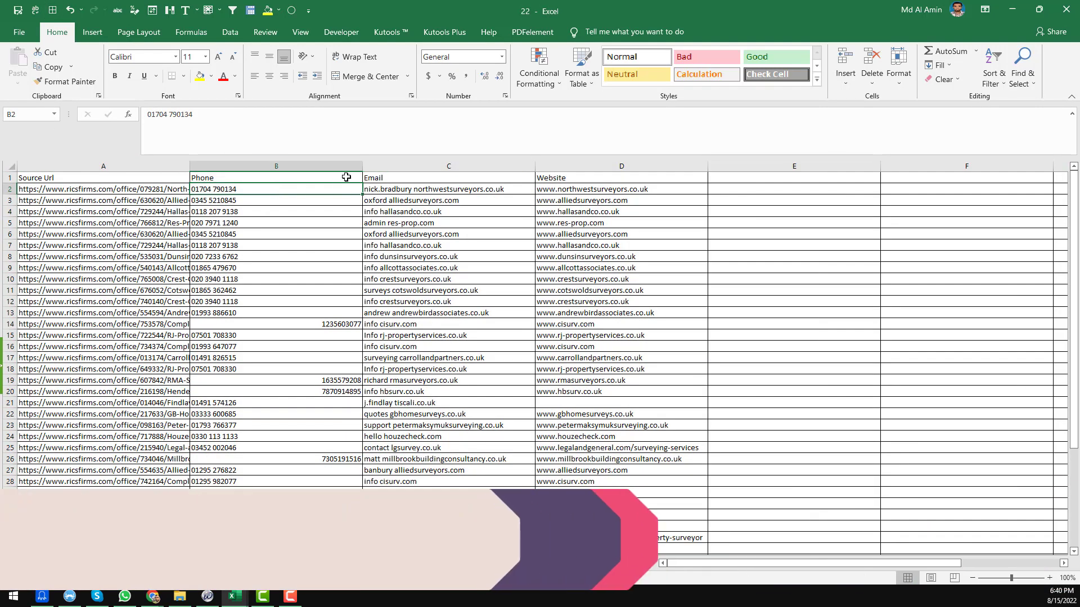
{"action": "left_click_drag", "start_coordinate": [362, 166], "coordinate": [324, 165]}
- Format the whole Phone column B as Text
{"action": "left_click", "coordinate": [282, 167]}
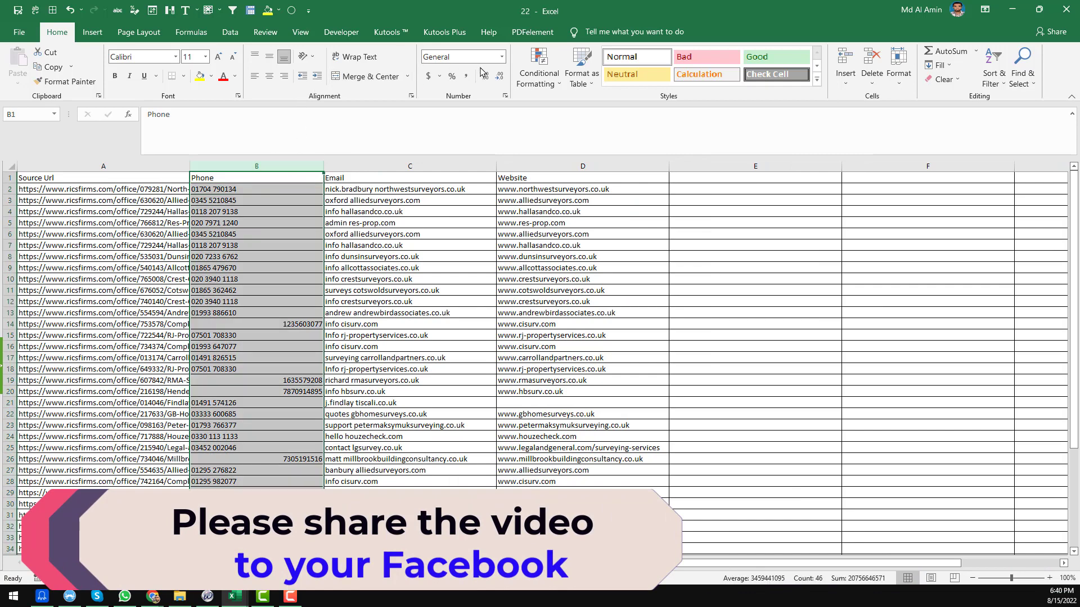
{"action": "left_click", "coordinate": [501, 56]}
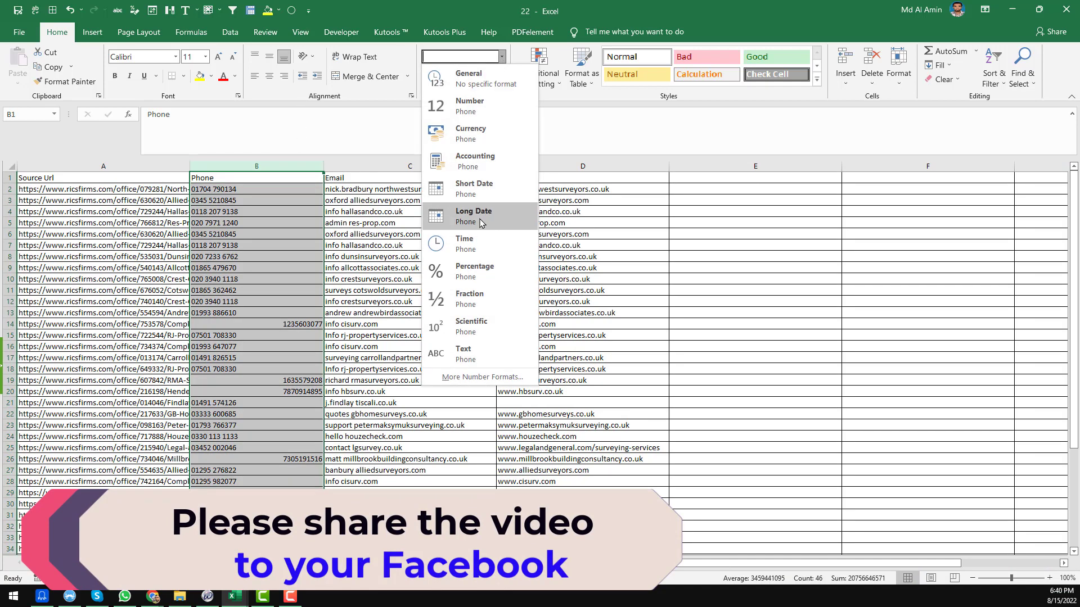
{"action": "left_click", "coordinate": [462, 353]}
{"action": "left_click", "coordinate": [295, 298]}
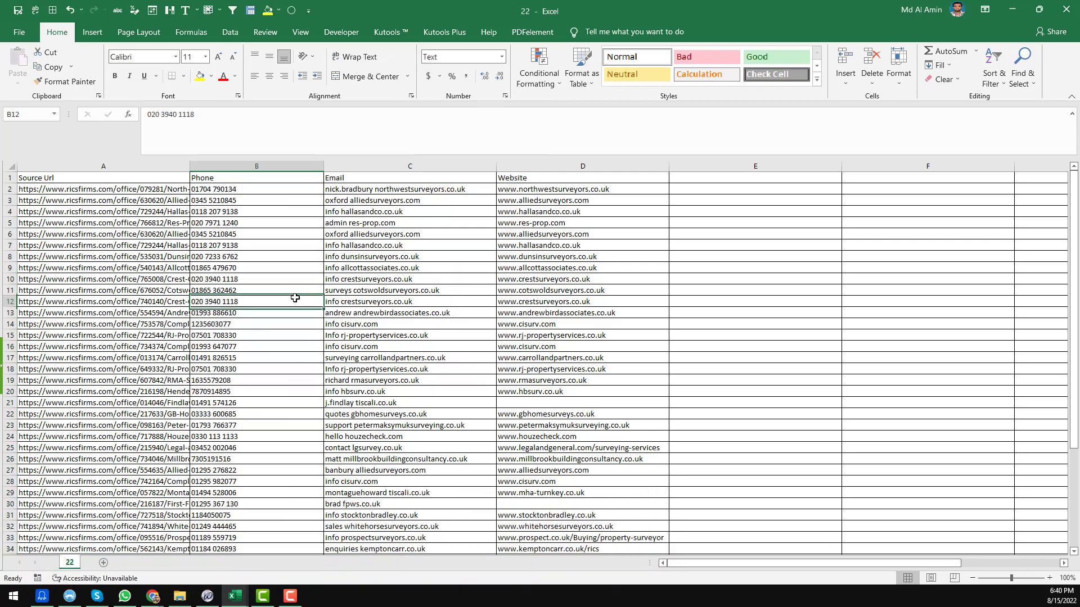
{"action": "left_click", "coordinate": [287, 191]}
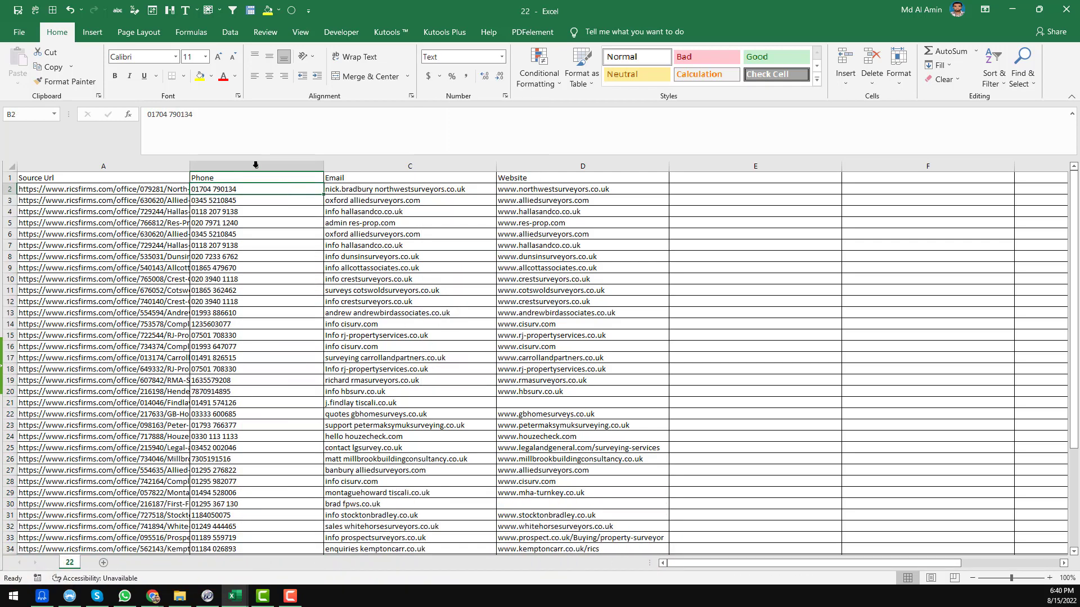
- Save the sheet as an Excel Workbook named 22 in the project folder and widen the Source Url column
{"action": "left_click", "coordinate": [16, 167]}
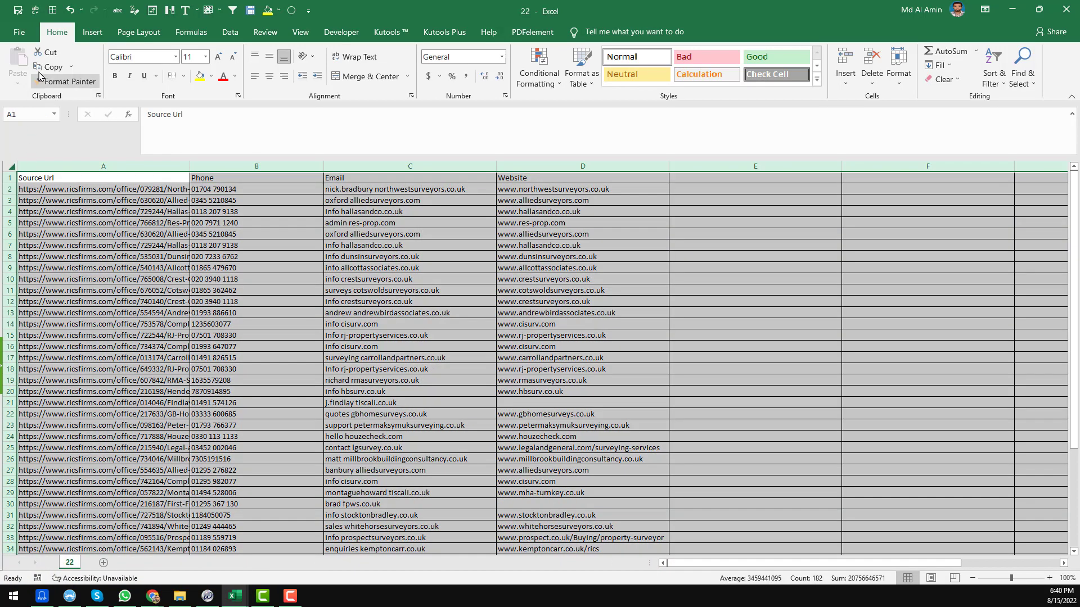
{"action": "left_click", "coordinate": [19, 10]}
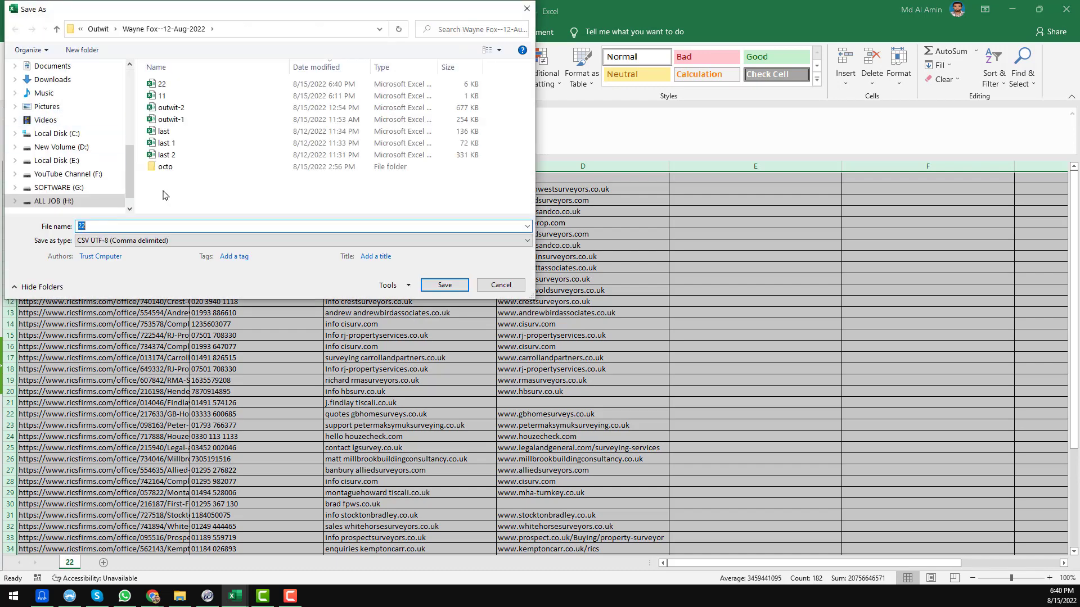
{"action": "left_click", "coordinate": [154, 240]}
{"action": "left_click", "coordinate": [145, 252]}
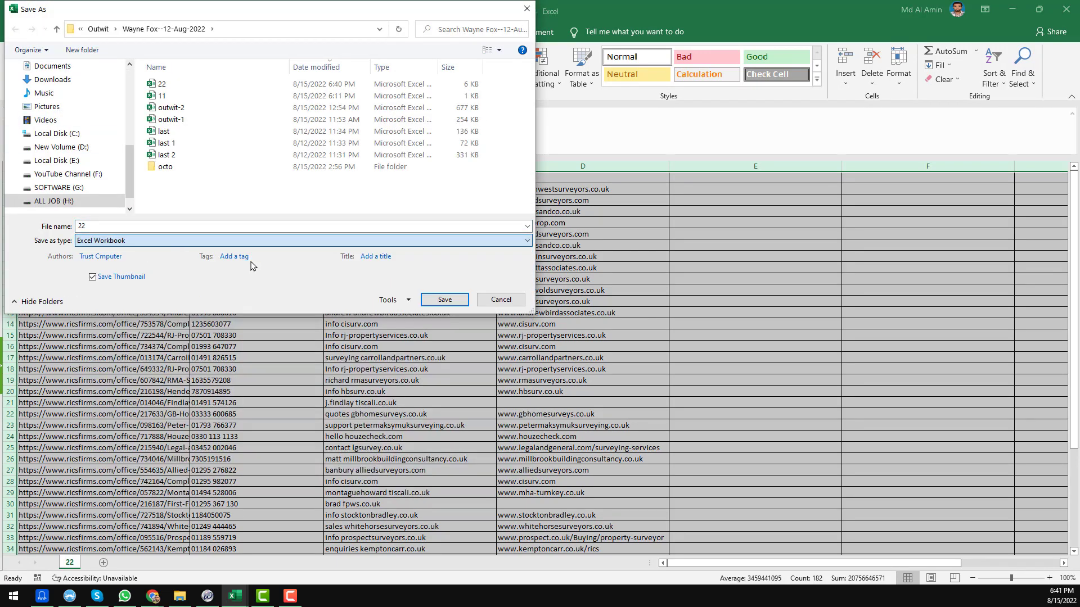
{"action": "left_click", "coordinate": [453, 304]}
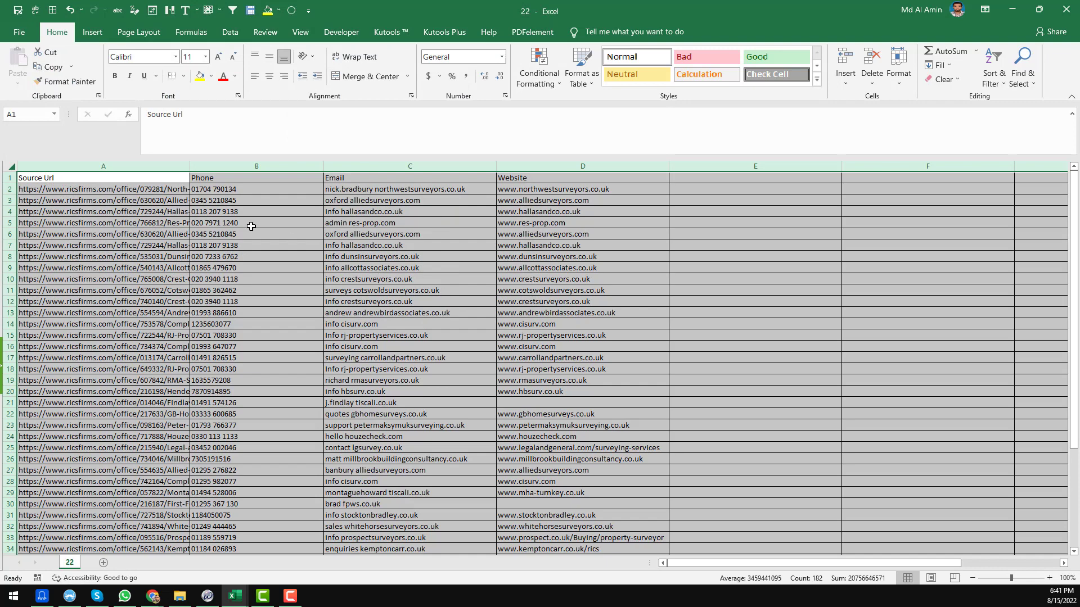
{"action": "left_click", "coordinate": [152, 191]}
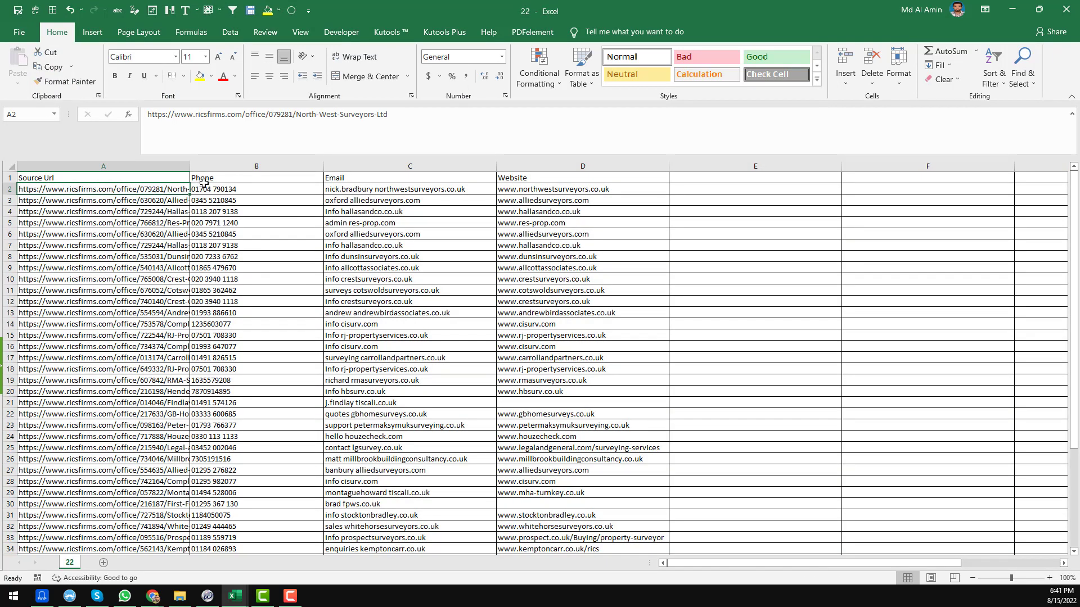
{"action": "left_click_drag", "start_coordinate": [190, 166], "coordinate": [250, 178]}
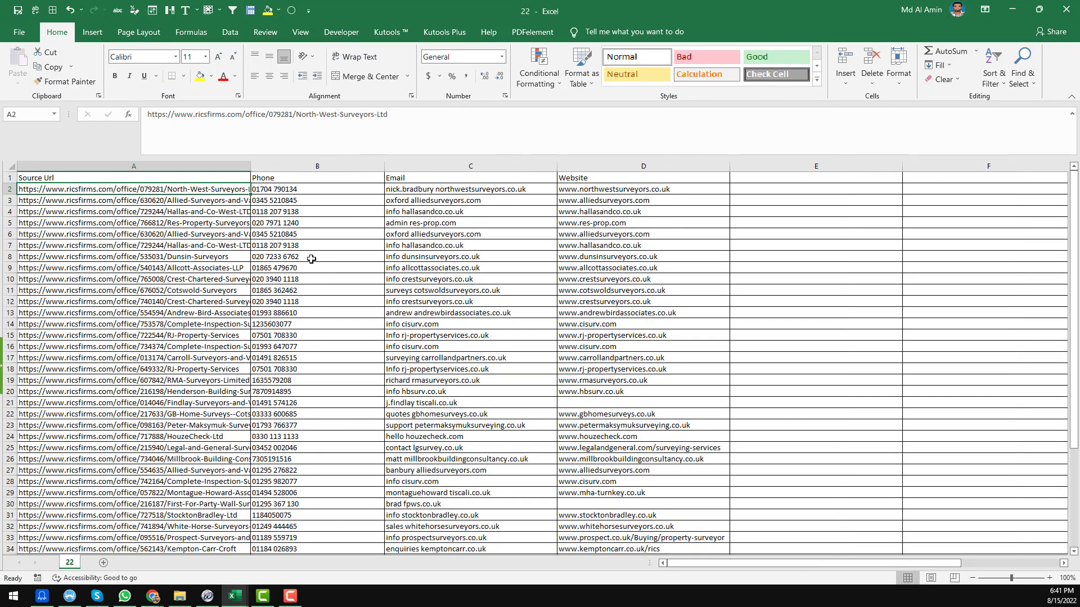
- Widen the Email column C so the full addresses have more room
{"action": "left_click", "coordinate": [343, 189]}
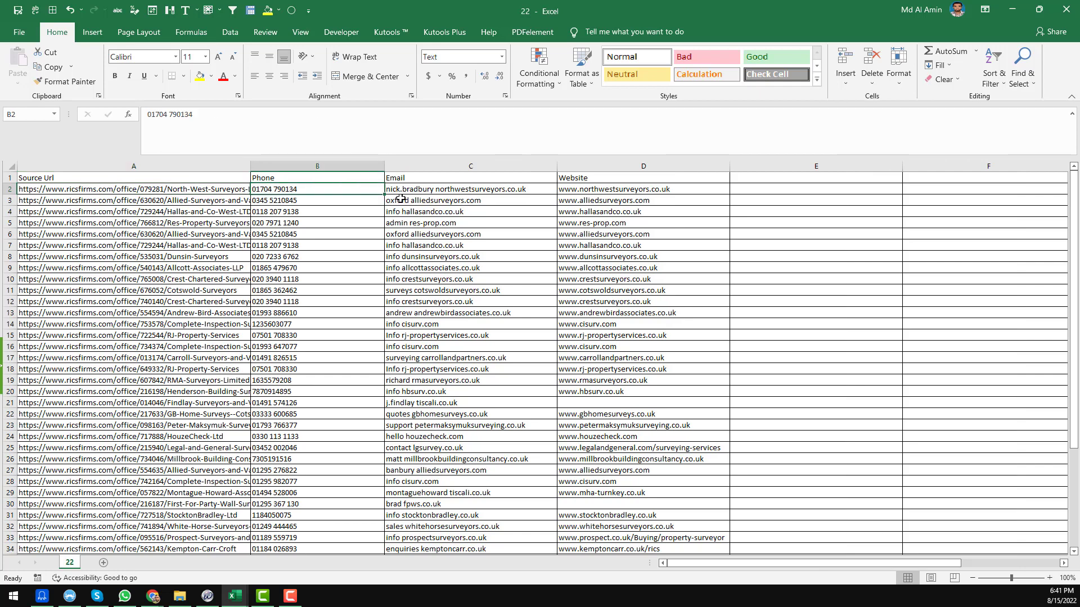
{"action": "left_click", "coordinate": [461, 186]}
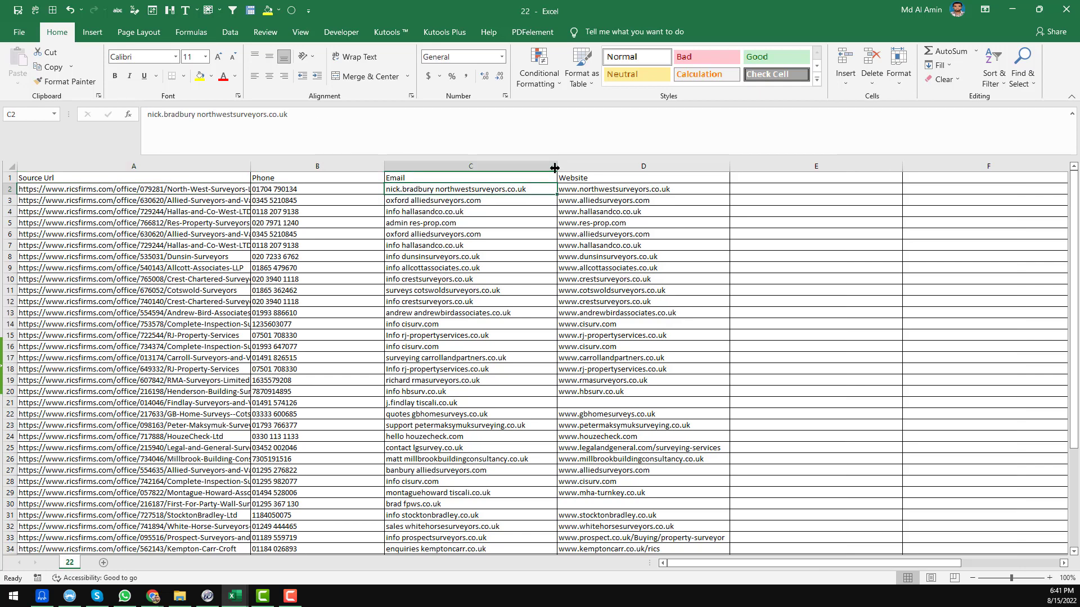
{"action": "left_click_drag", "start_coordinate": [557, 167], "coordinate": [620, 169]}
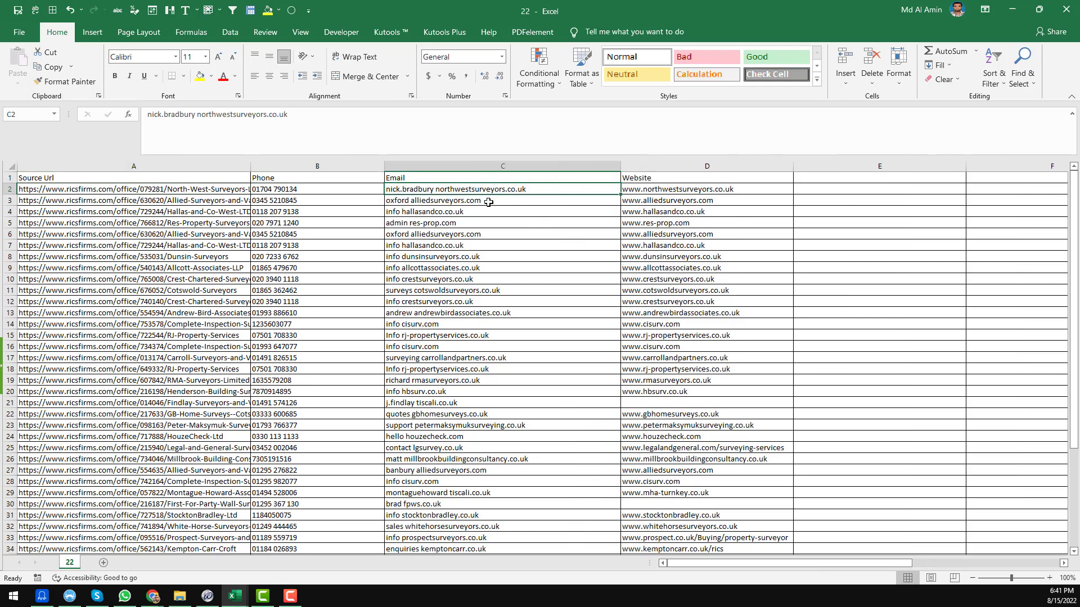
{"action": "left_click", "coordinate": [475, 167]}
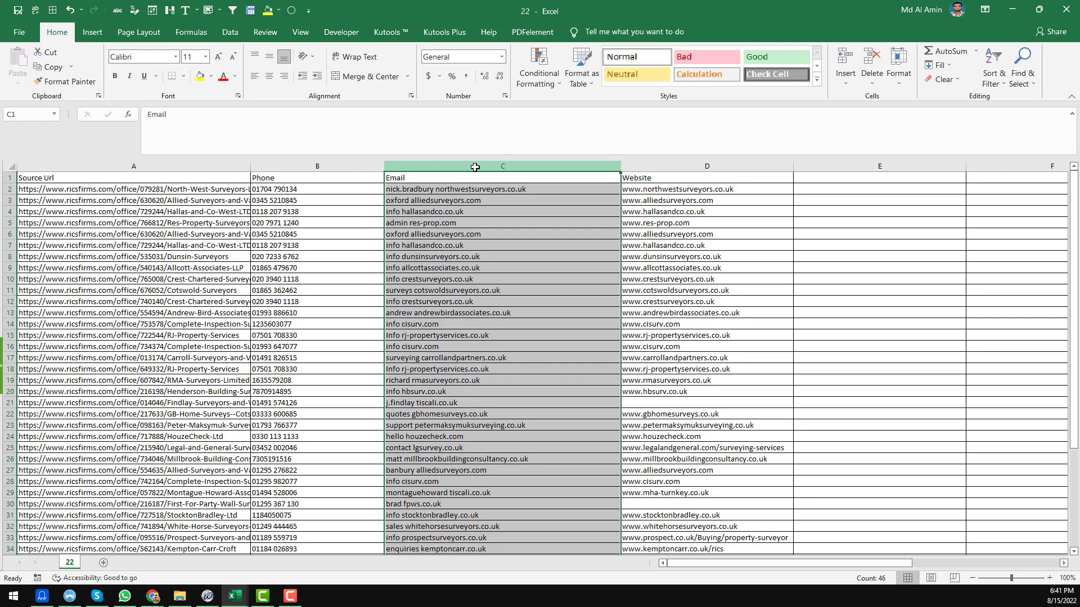
{"action": "key", "text": "ctrl+h"}
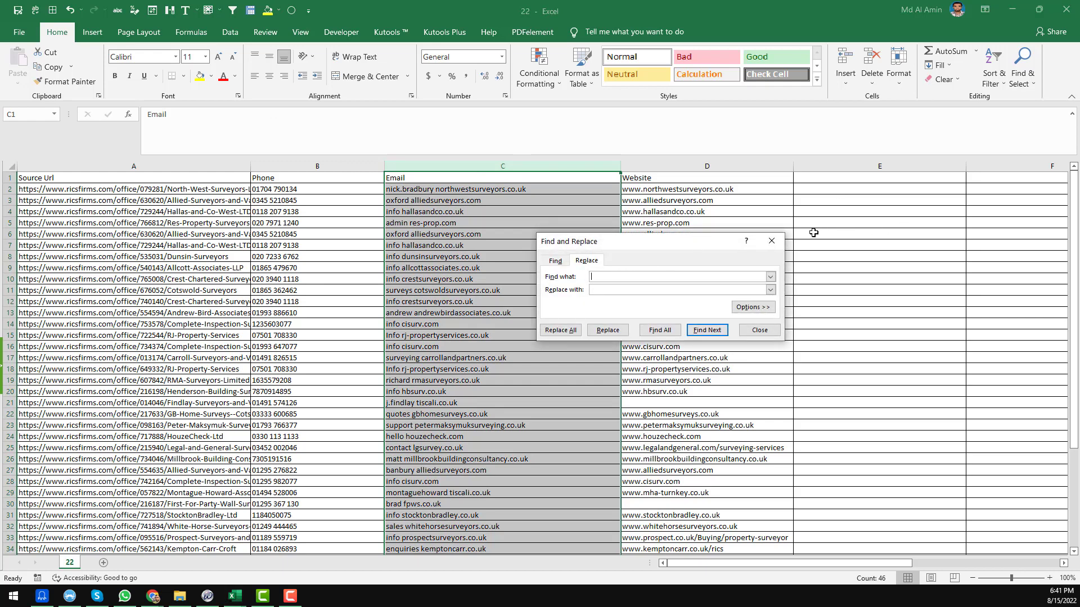
{"action": "left_click", "coordinate": [772, 240]}
{"action": "left_click", "coordinate": [473, 191]}
{"action": "key", "text": "shift+Down"}
{"action": "key", "text": "shift+Down"}
{"action": "key", "text": "shift+Down"}
{"action": "key", "text": "shift+Down"}
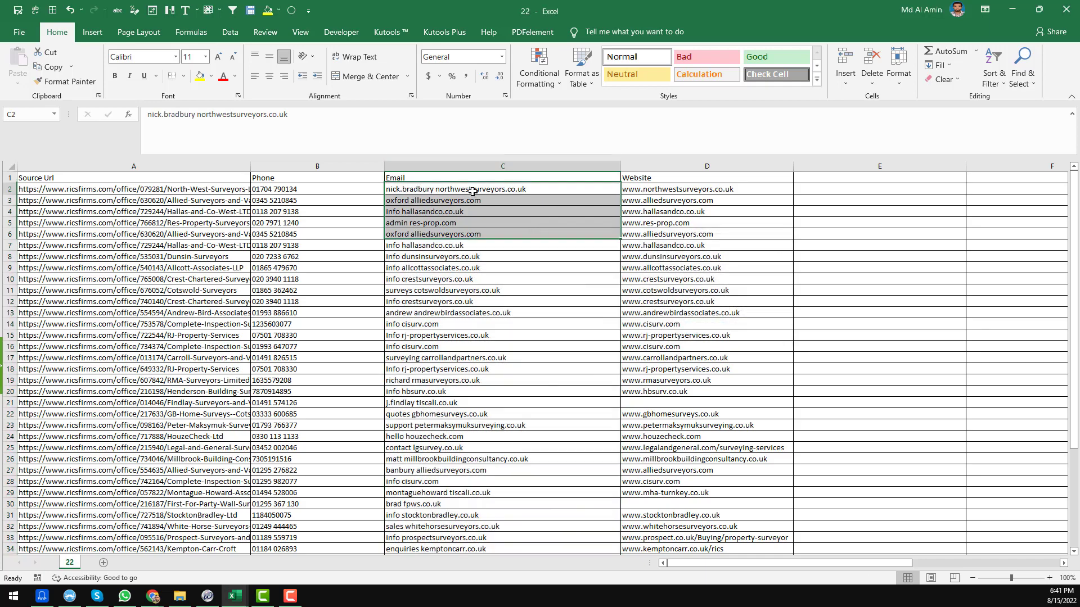
{"action": "left_click", "coordinate": [473, 191]}
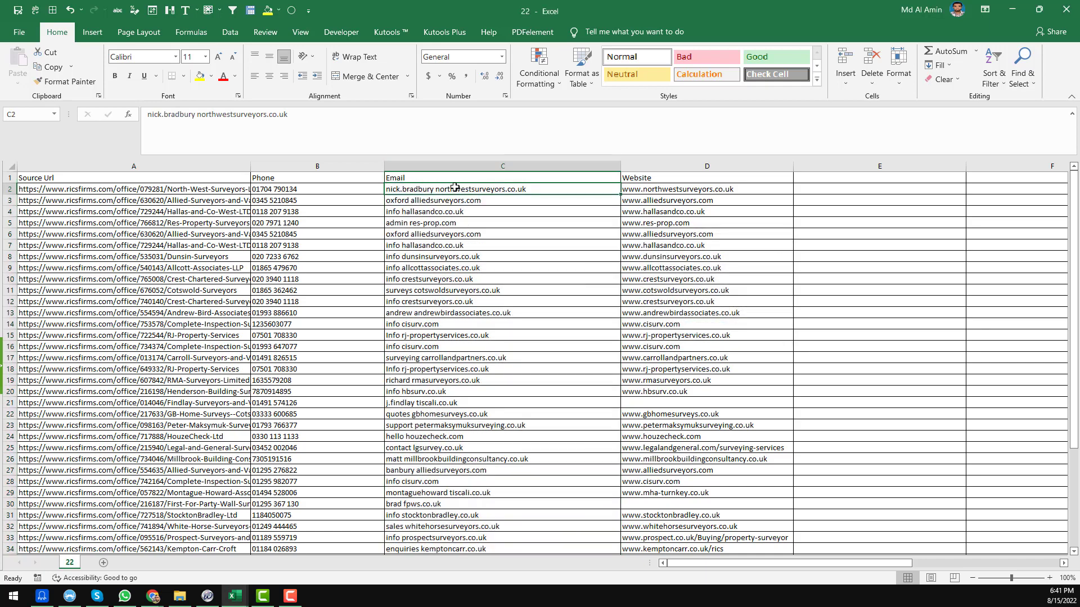
- Replace every space in the Email column C with @ using Find and Replace
{"action": "left_click", "coordinate": [461, 166]}
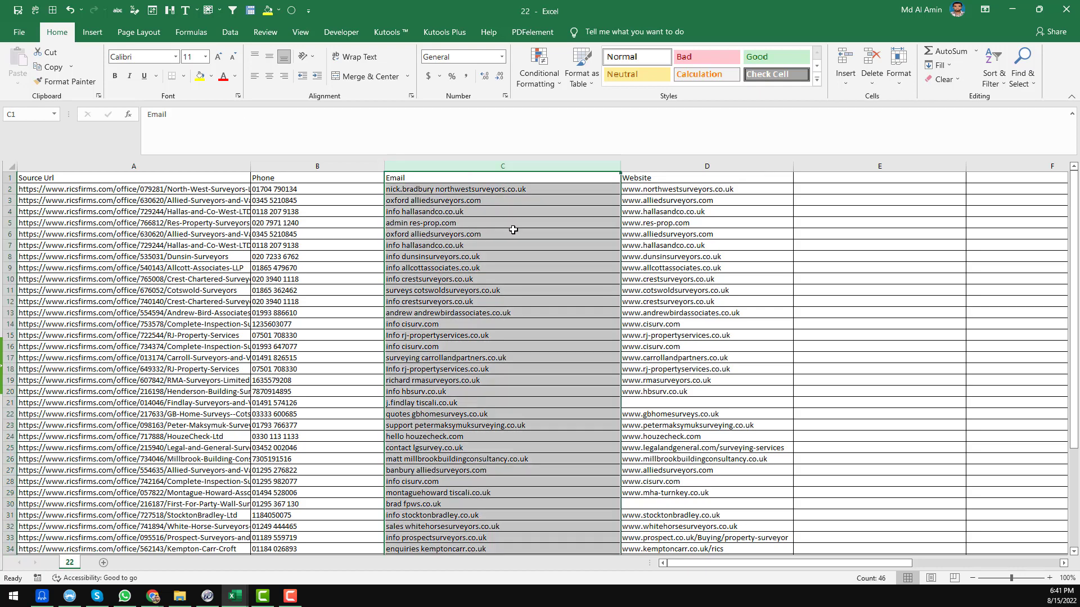
{"action": "key", "text": "ctrl+h"}
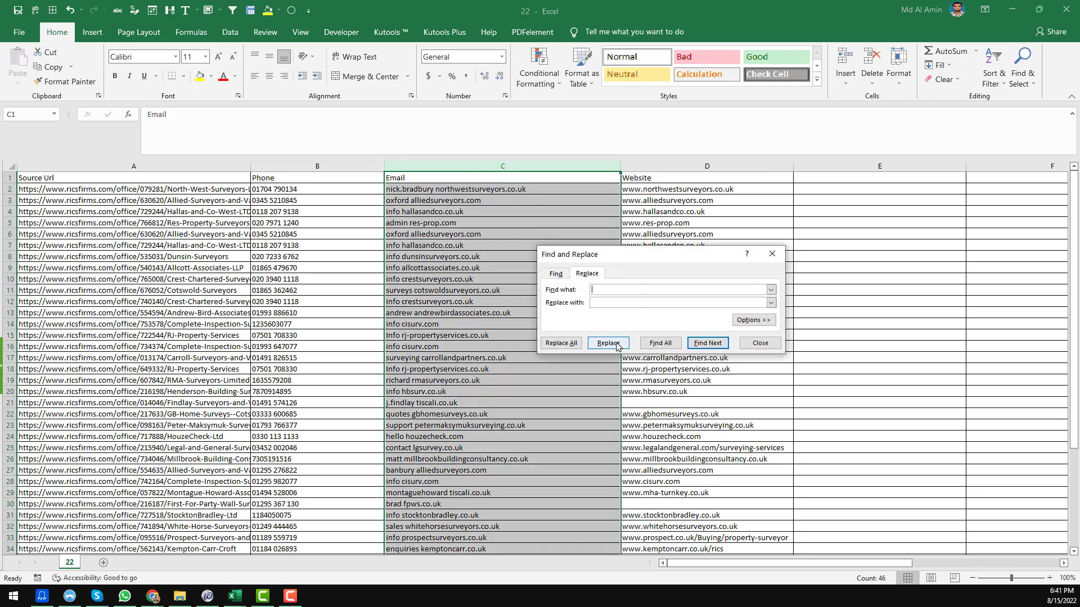
{"action": "left_click", "coordinate": [616, 301]}
{"action": "left_click", "coordinate": [561, 343]}
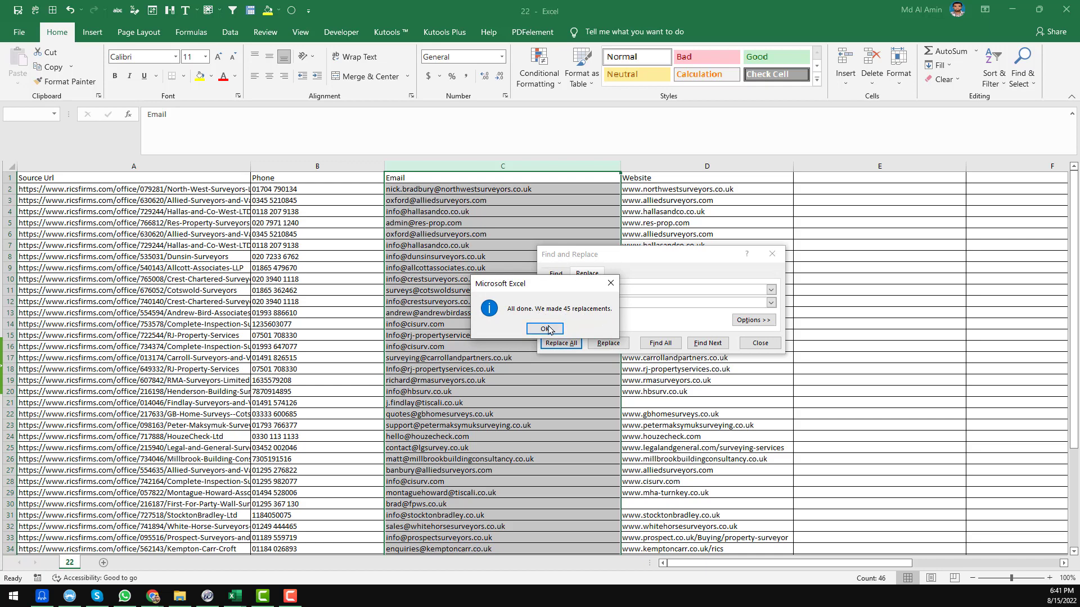
{"action": "left_click", "coordinate": [544, 329]}
{"action": "left_click", "coordinate": [772, 254]}
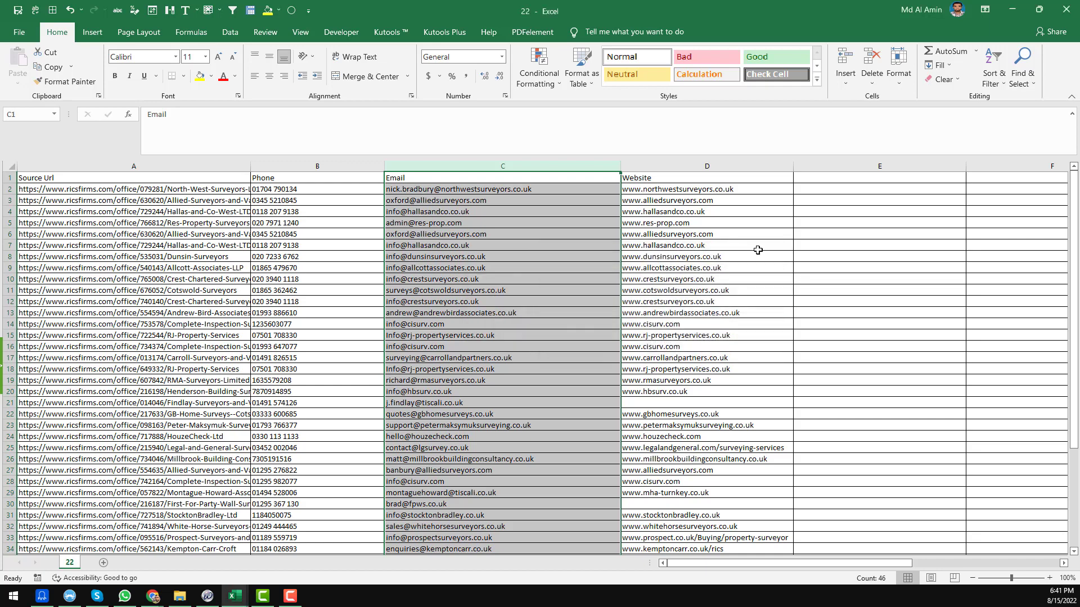
- Check the corrected addresses in the Email column down to the last row and review the Phone, Source Url and Website columns
{"action": "left_click", "coordinate": [536, 192]}
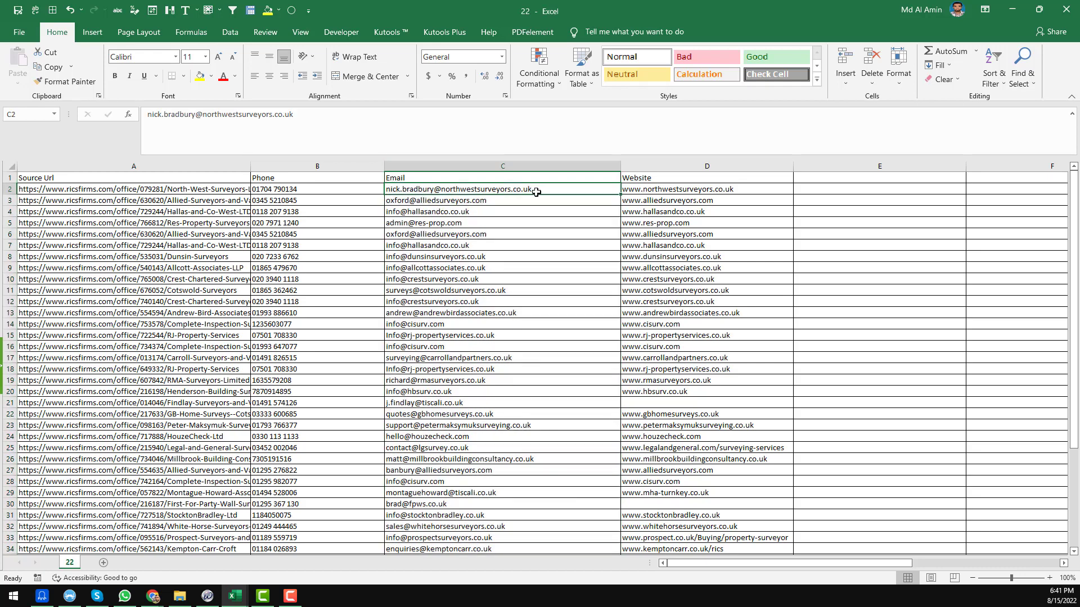
{"action": "key", "text": "ctrl+Down"}
{"action": "scroll", "coordinate": [493, 305], "scroll_direction": "down", "scroll_amount": 5}
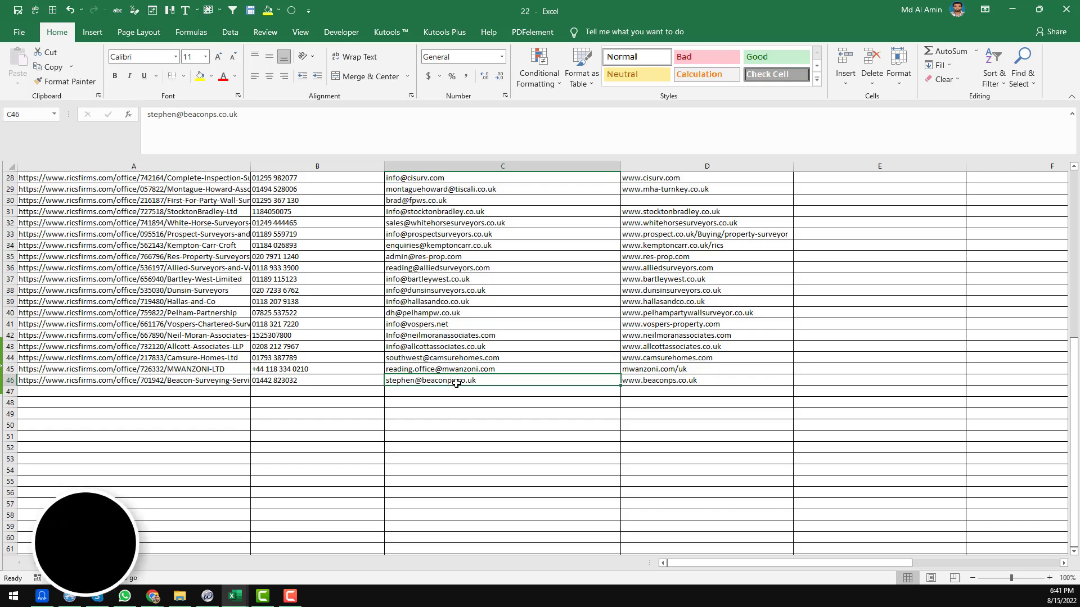
{"action": "scroll", "coordinate": [464, 335], "scroll_direction": "up", "scroll_amount": 9}
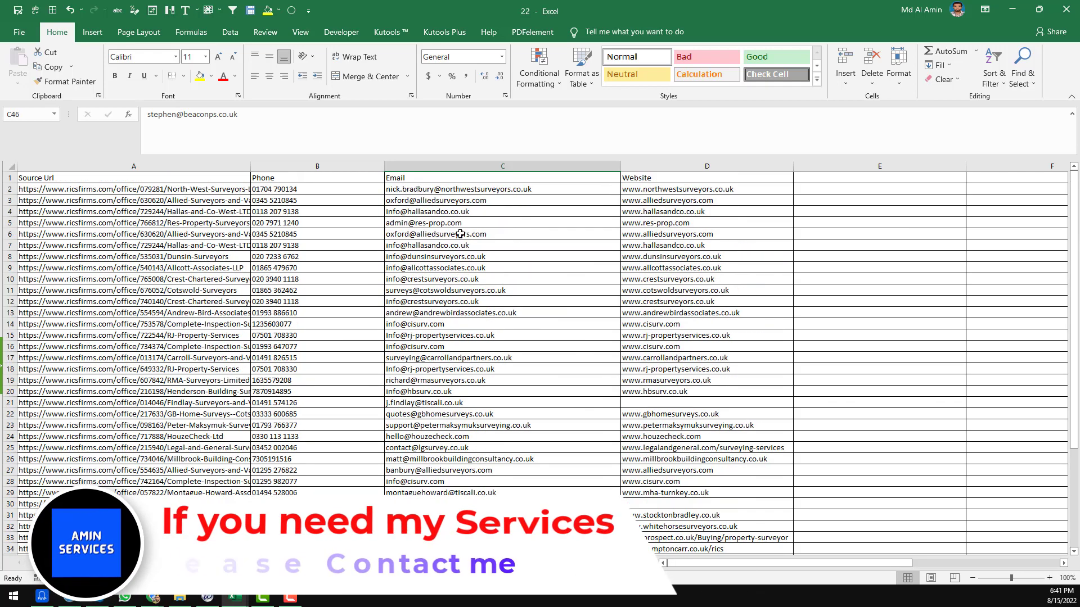
{"action": "left_click", "coordinate": [485, 190]}
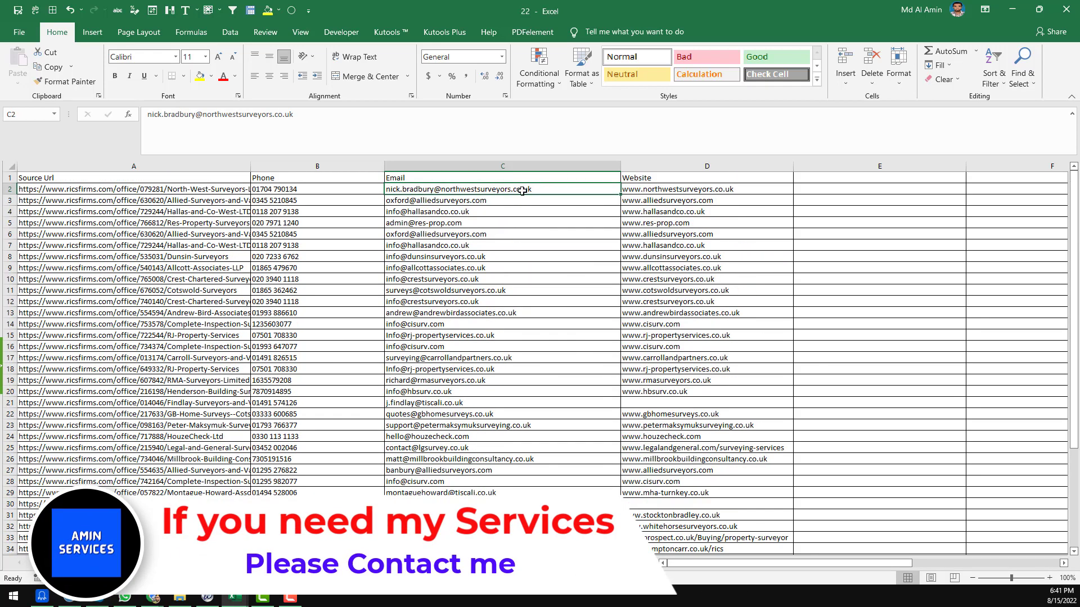
{"action": "scroll", "coordinate": [527, 188], "scroll_direction": "down", "scroll_amount": 8}
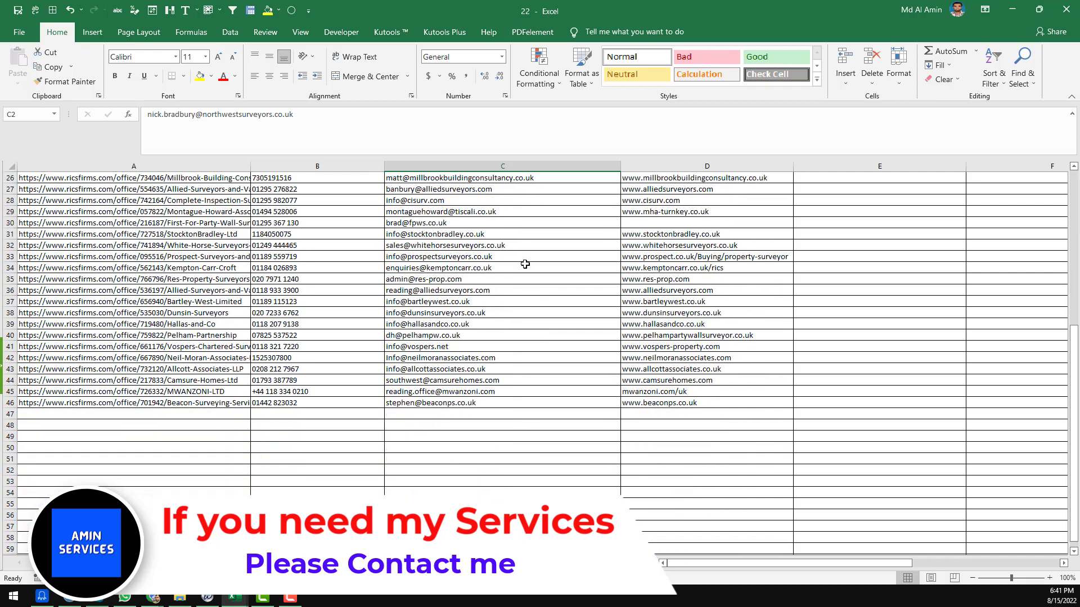
{"action": "left_click", "coordinate": [471, 393]}
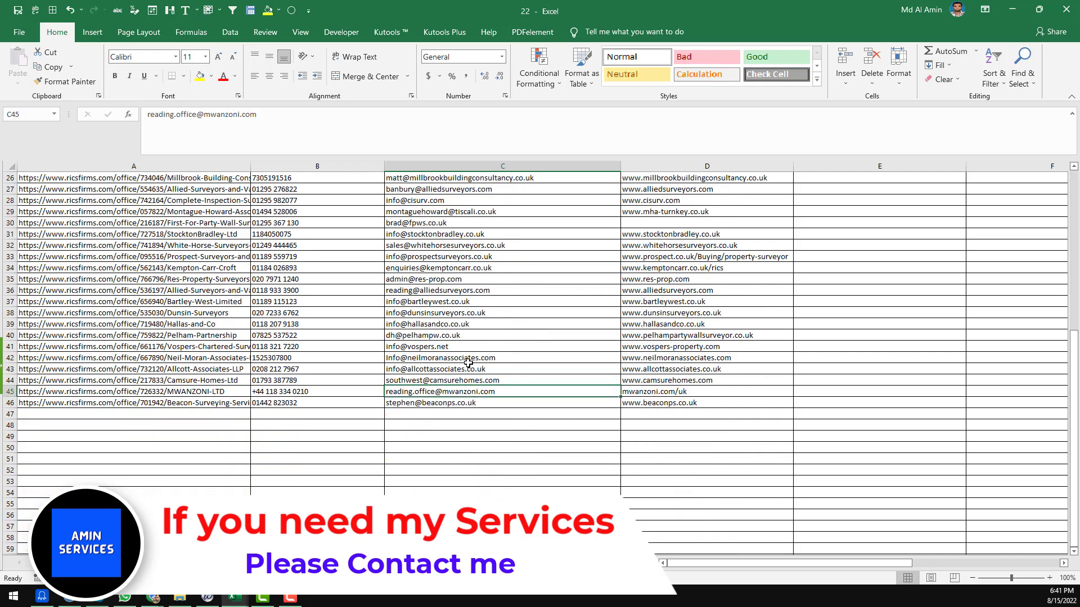
{"action": "scroll", "coordinate": [394, 310], "scroll_direction": "up", "scroll_amount": 8}
{"action": "left_click", "coordinate": [328, 257]}
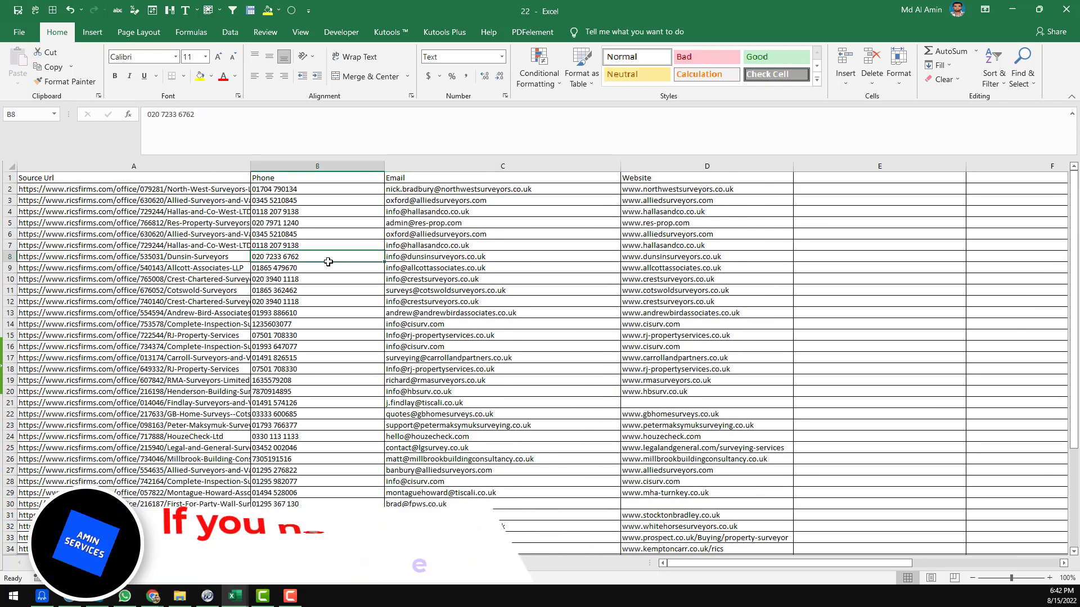
{"action": "left_click", "coordinate": [224, 193]}
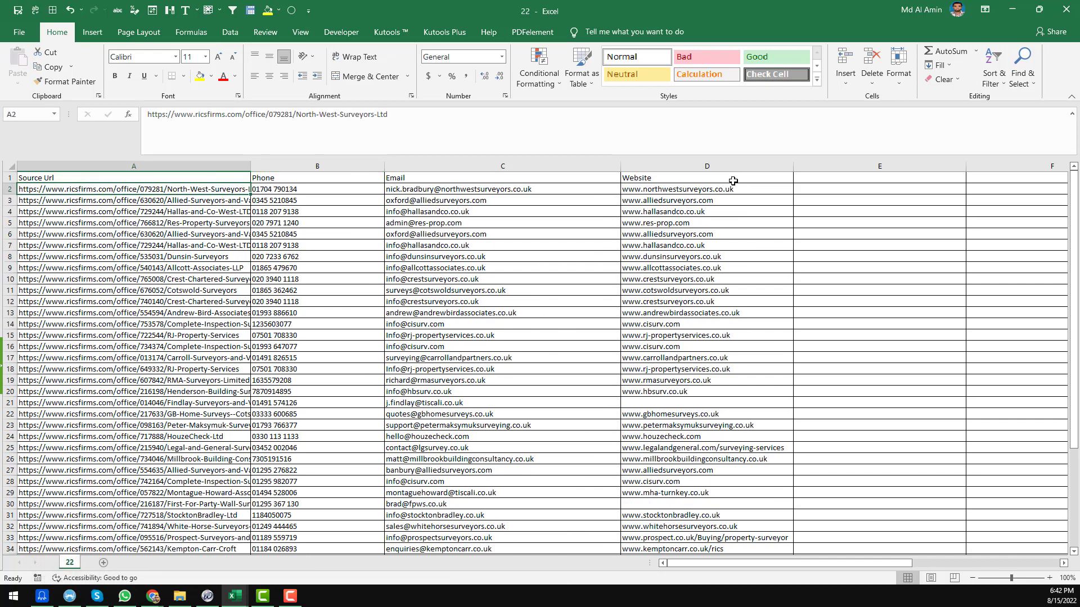
{"action": "left_click", "coordinate": [533, 189]}
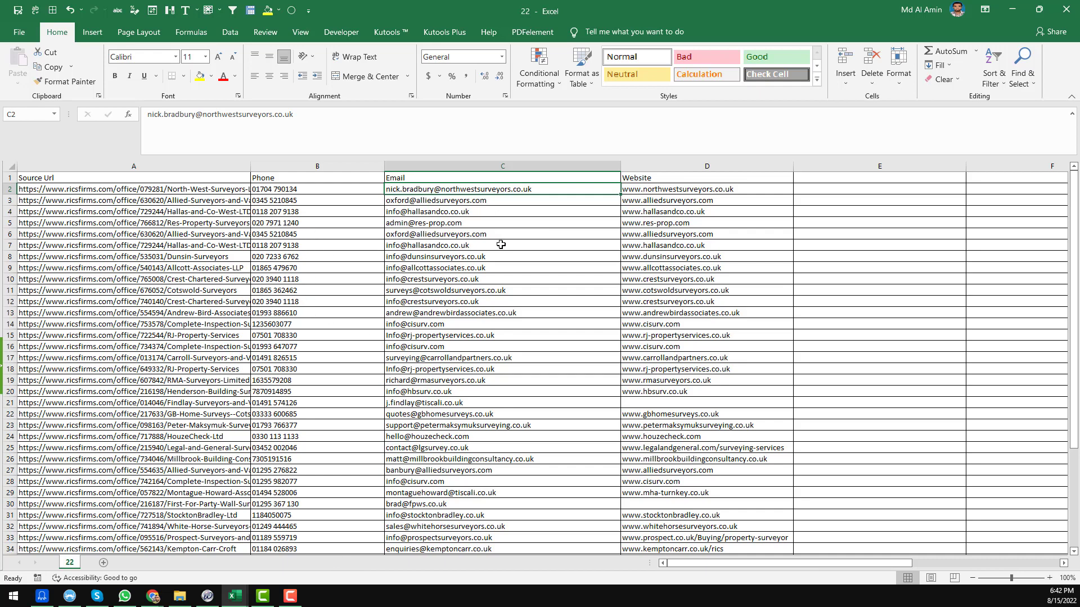
- Switch to Chrome and view the RICS search results for surveyors in United Kingdom, followed by the Amin Services YouTube channel
{"action": "left_click", "coordinate": [152, 595]}
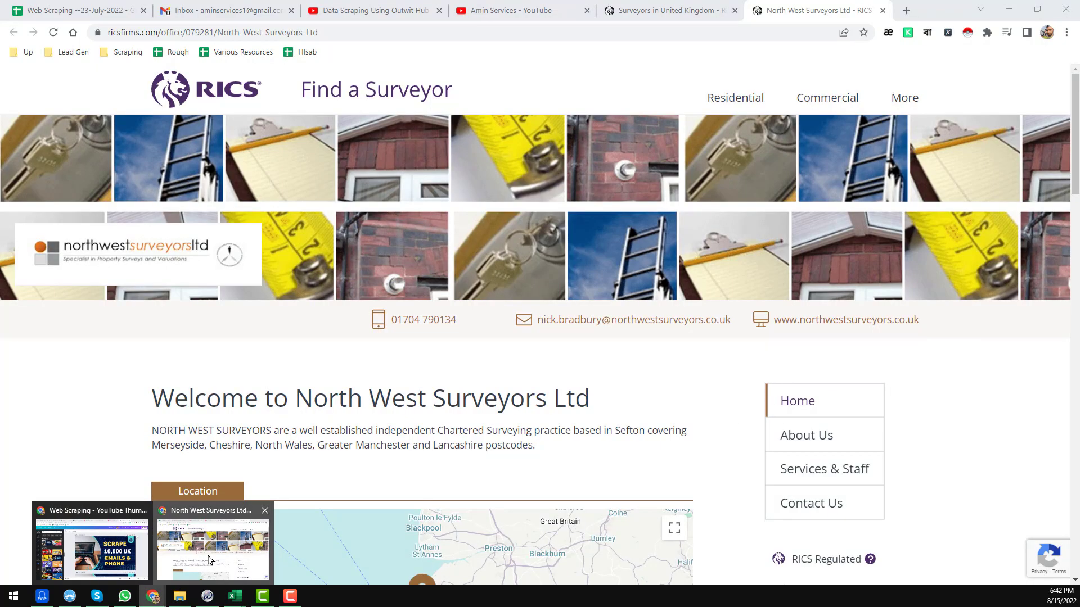
{"action": "left_click", "coordinate": [212, 548]}
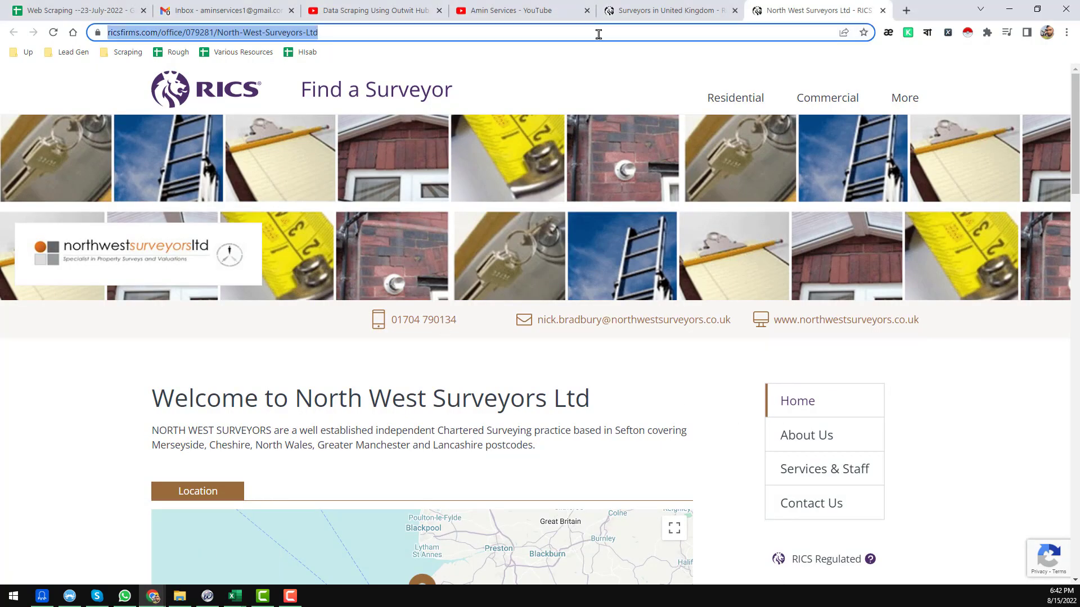
{"action": "left_click", "coordinate": [660, 10]}
{"action": "scroll", "coordinate": [540, 303], "scroll_direction": "up", "scroll_amount": 2}
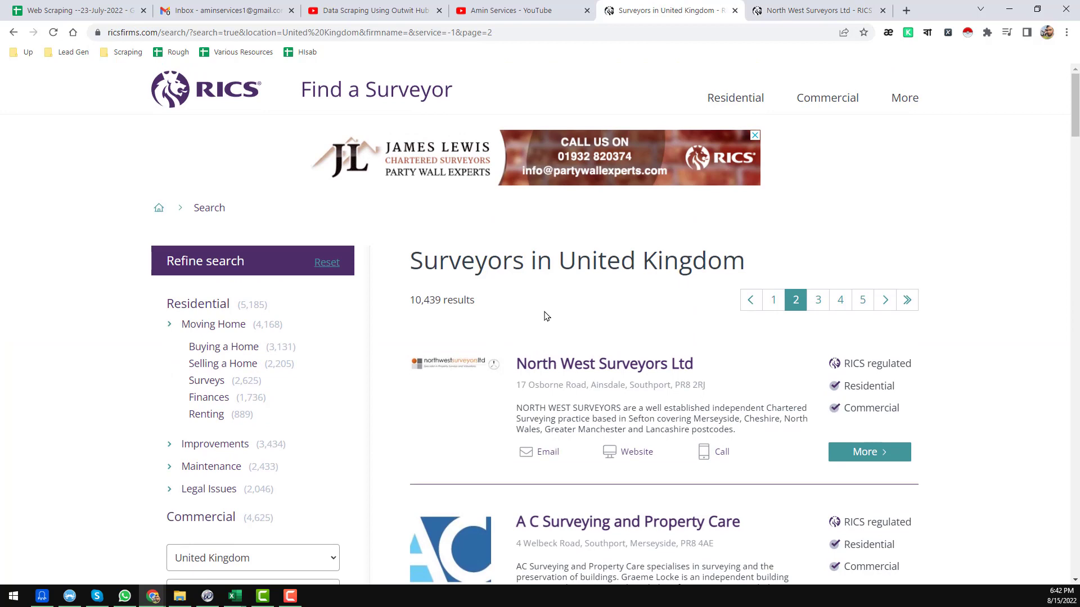
{"action": "left_click", "coordinate": [527, 12]}
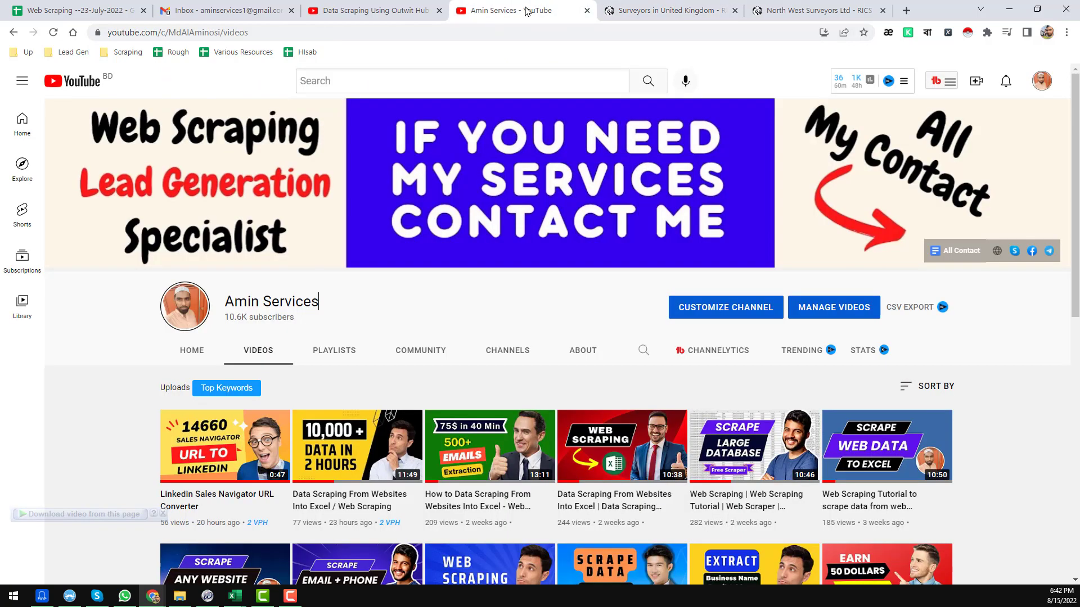